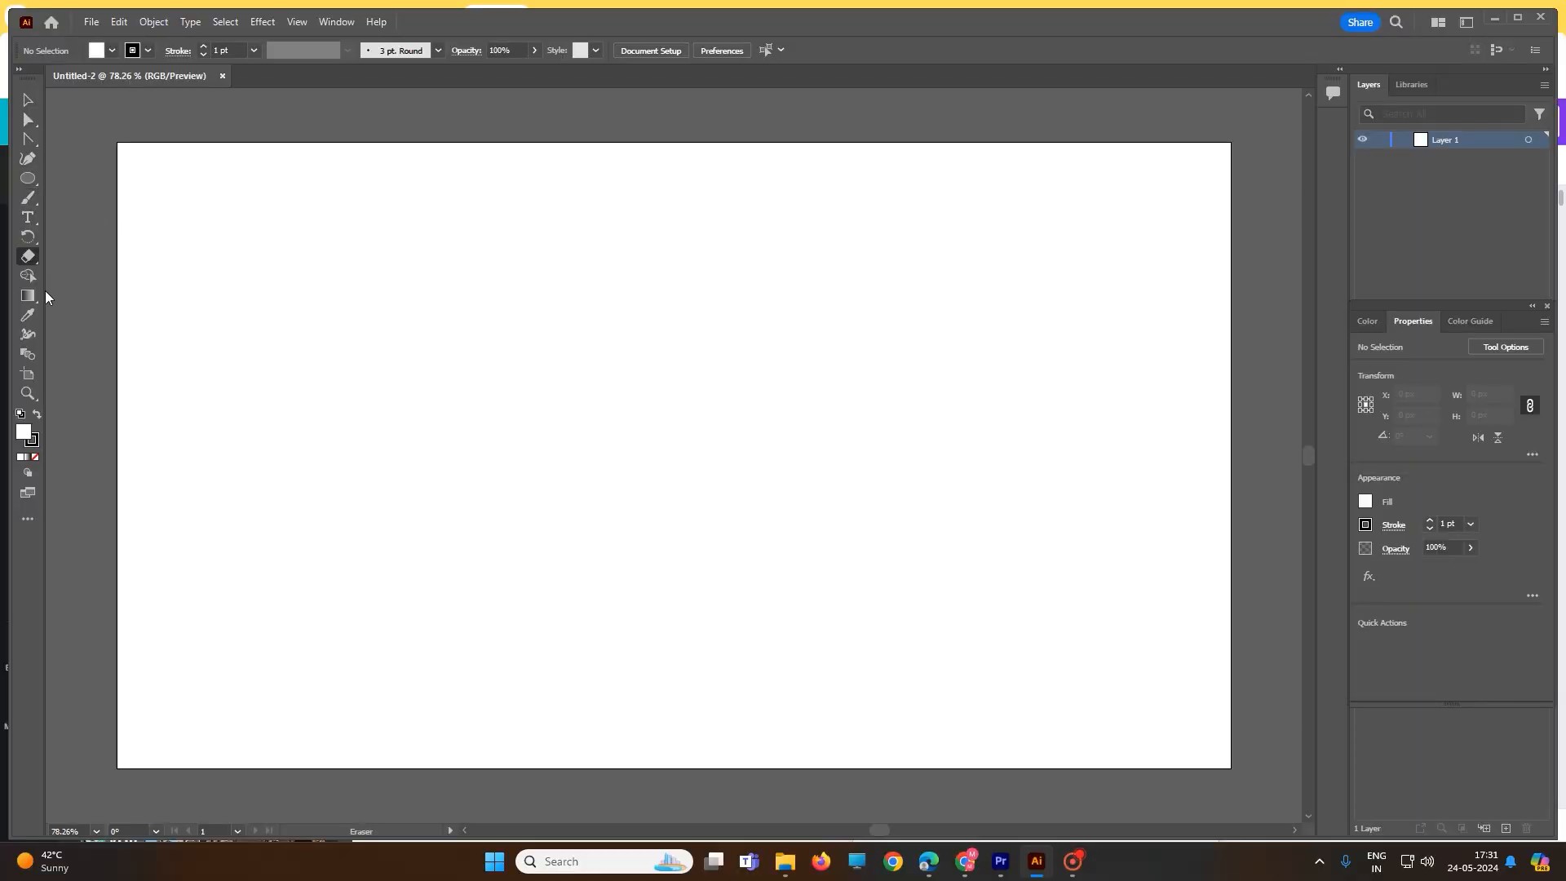
- Draw a rectangle about 190 × 62 px in the upper middle of the artboard and round its two bottom corners
left_click(30, 186)
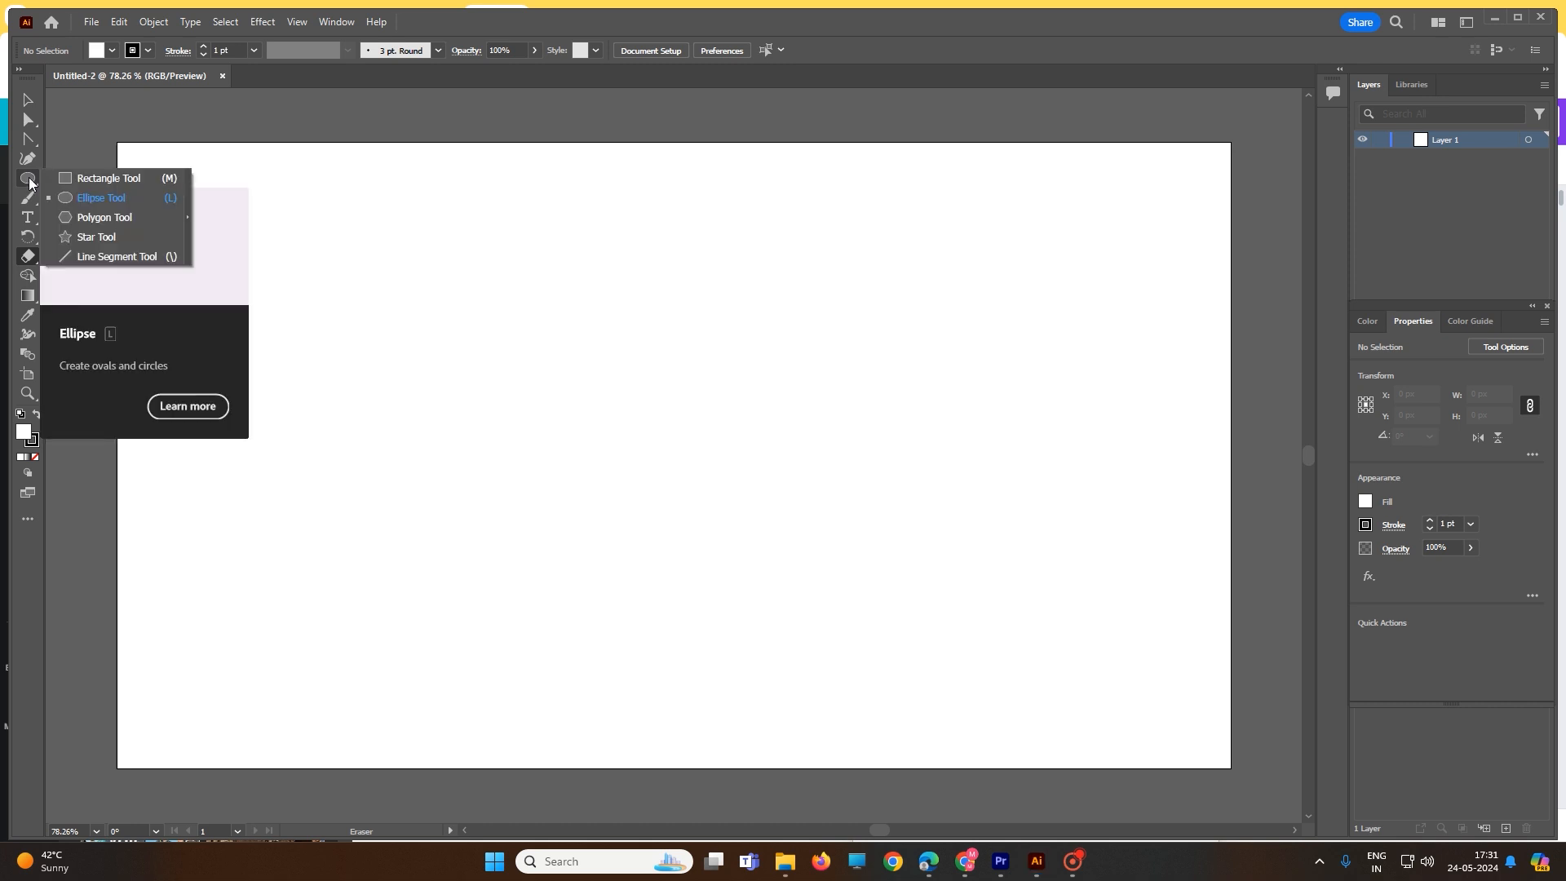
left_click(85, 179)
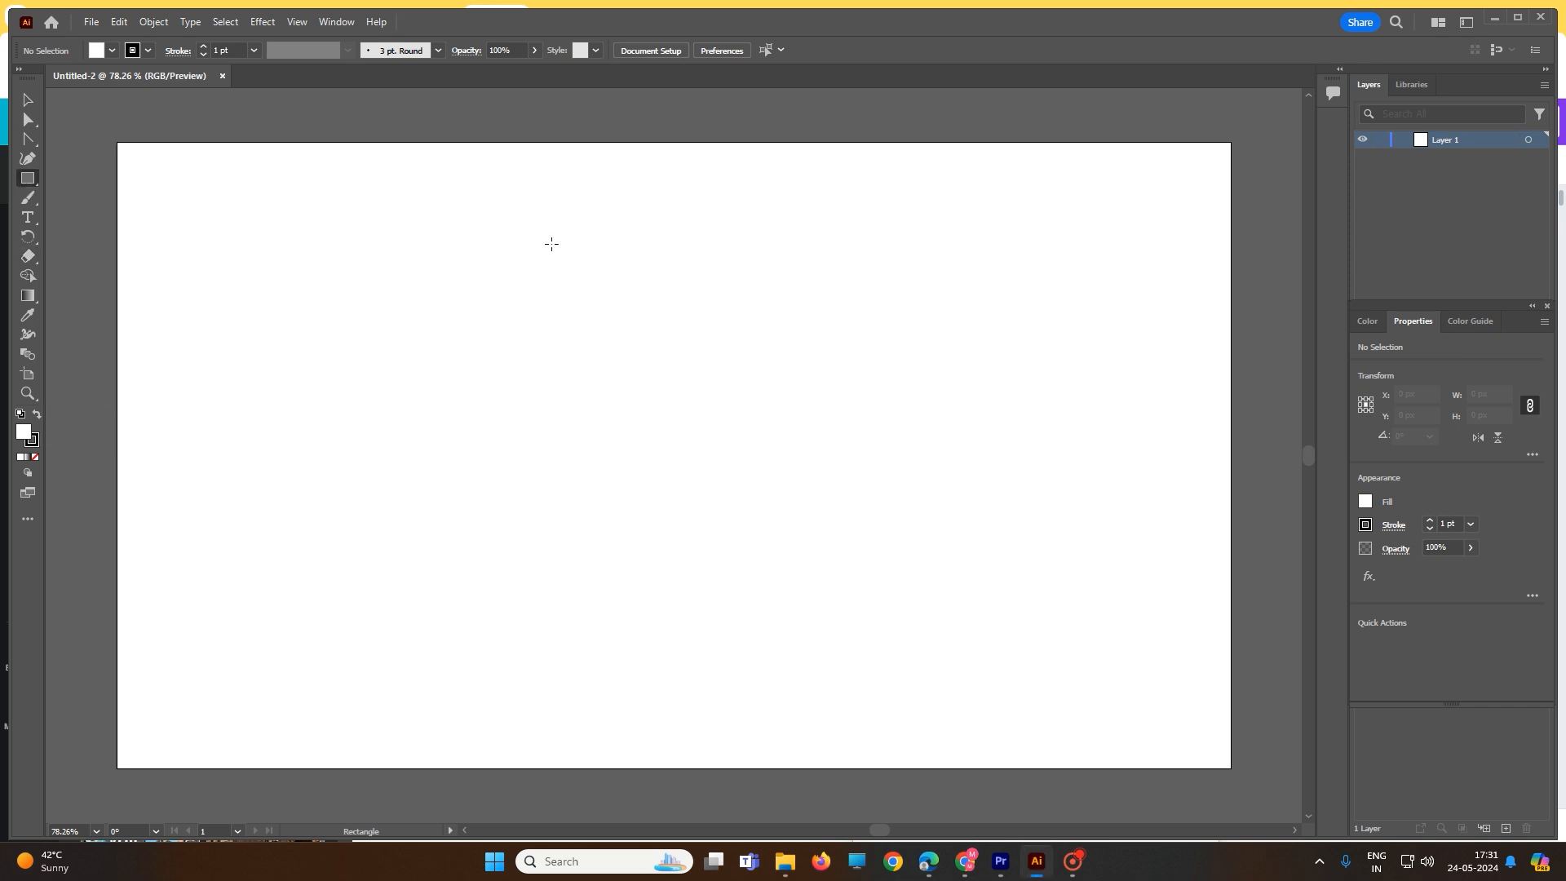
left_click_drag(552, 243, 706, 294)
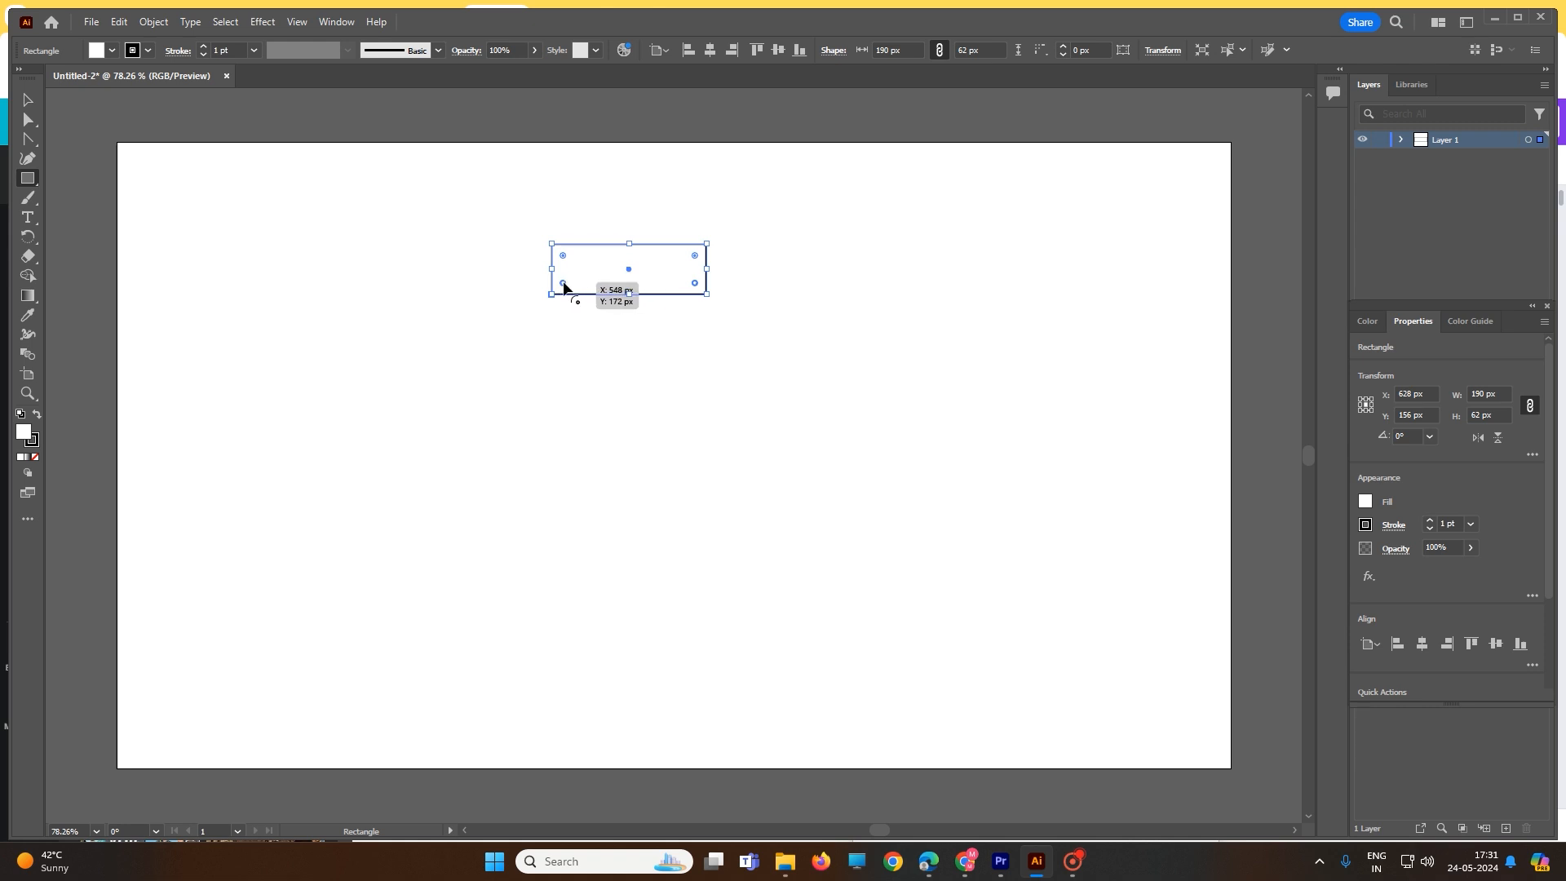
left_click_drag(564, 287, 572, 277)
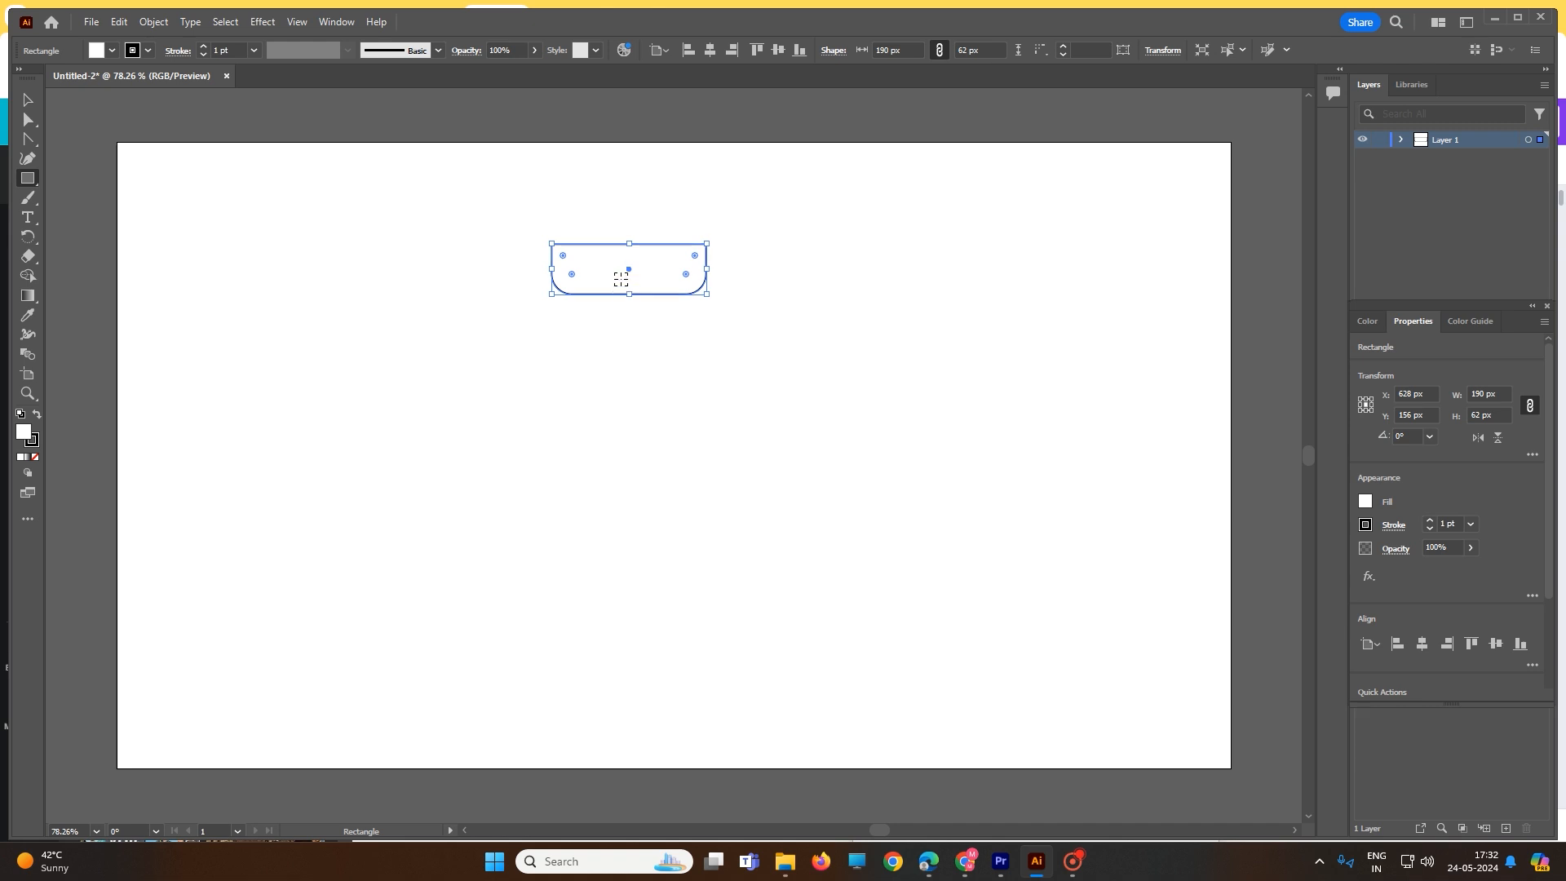
- Duplicate the rounded rectangle straight downwards edge to edge, repeating the copy until five shapes form a vertical stack
key("v")
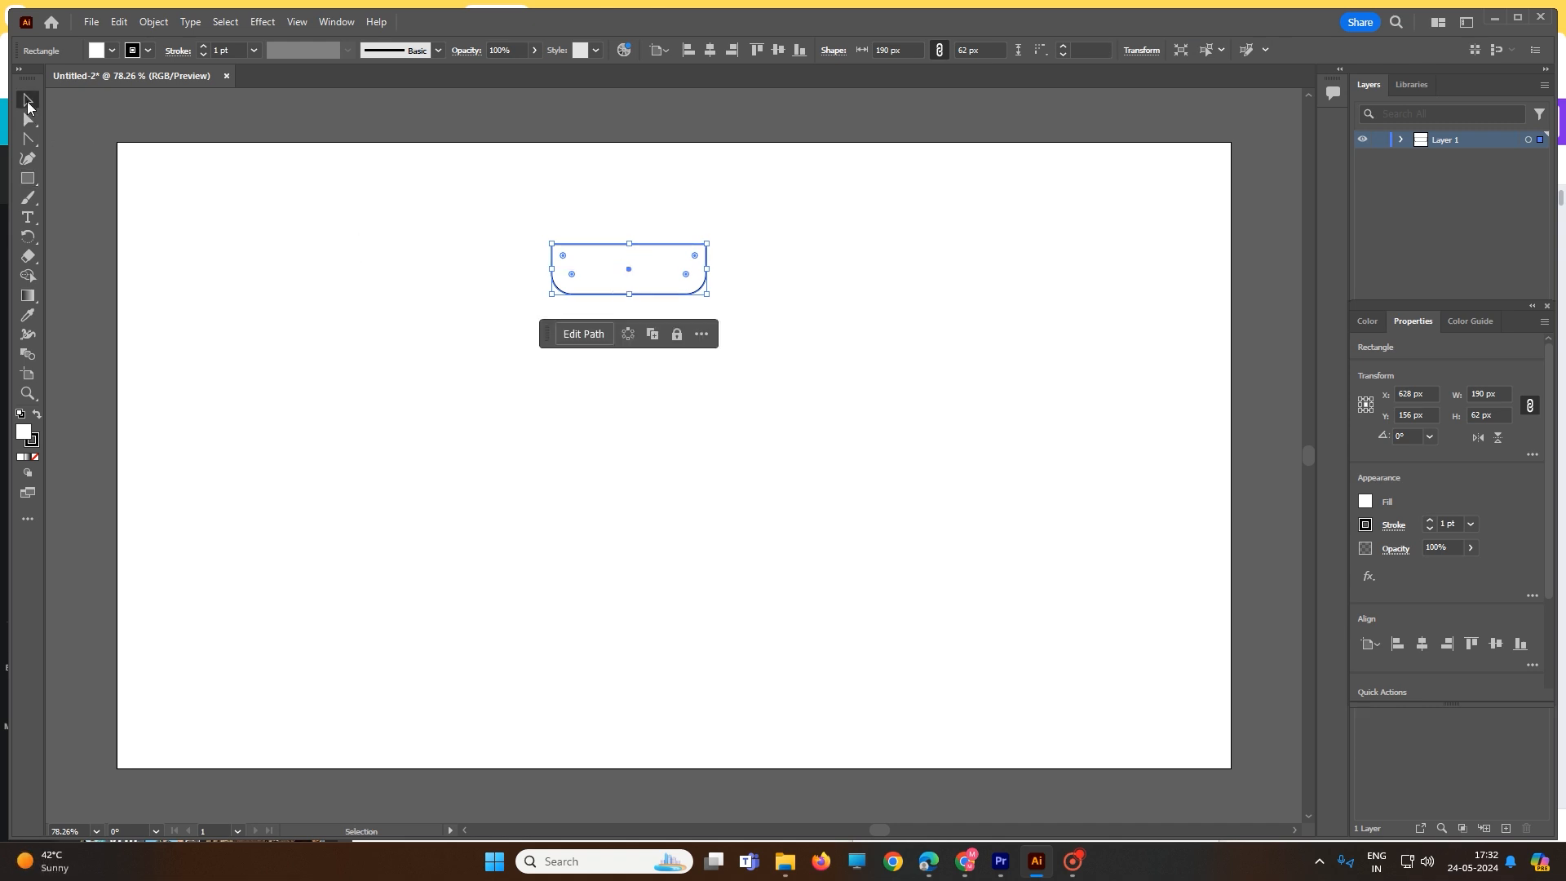
left_click_drag(624, 274, 629, 326)
key("a")
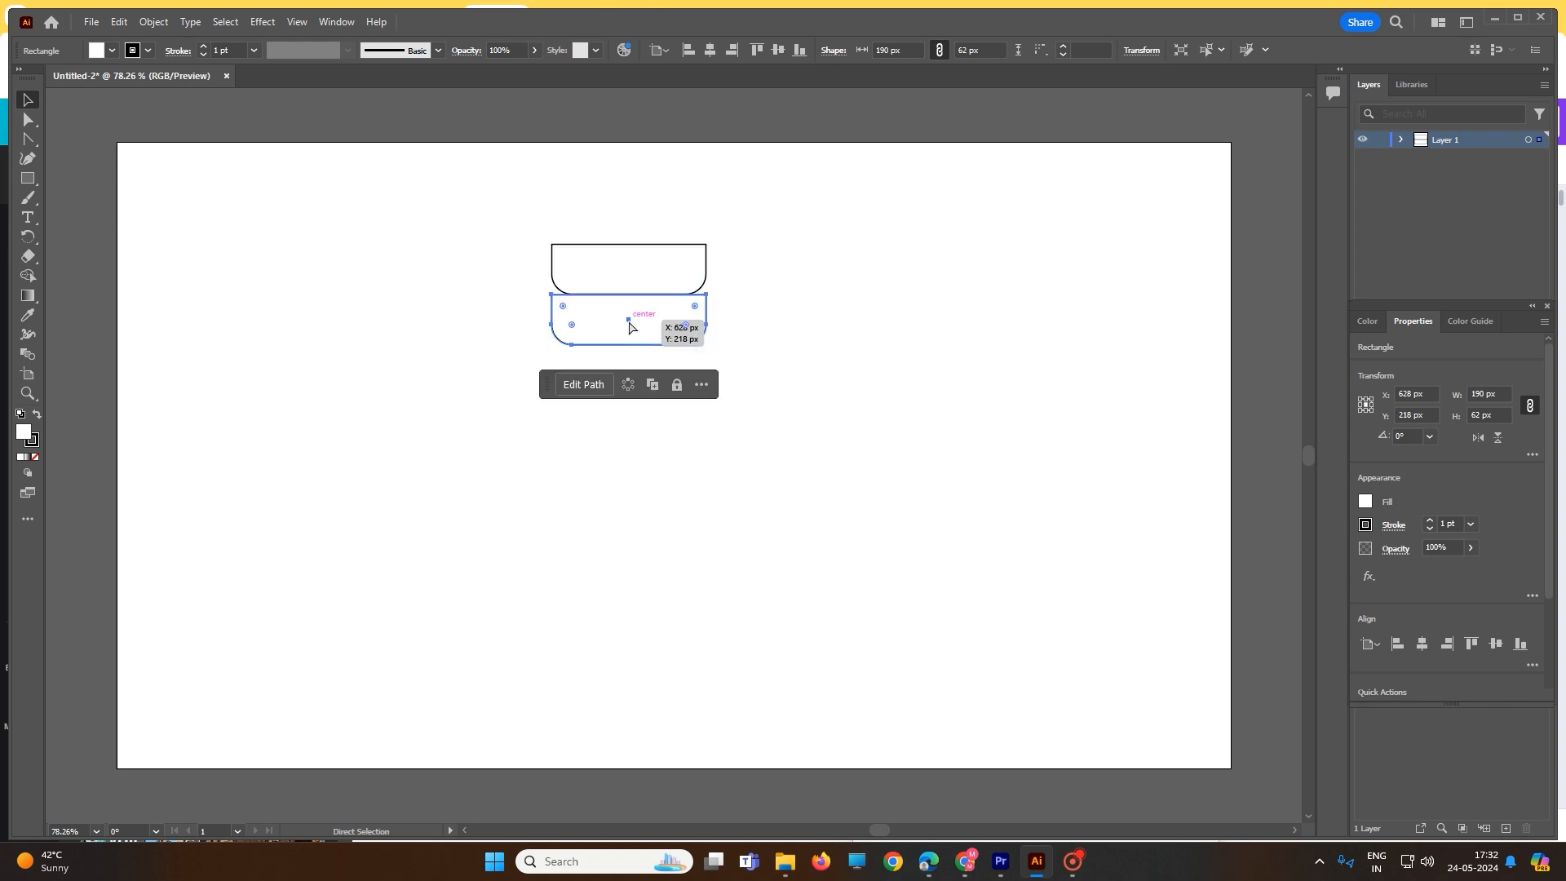
key("ctrl+d")
key("ctrl+d")
key("ctrl+d")
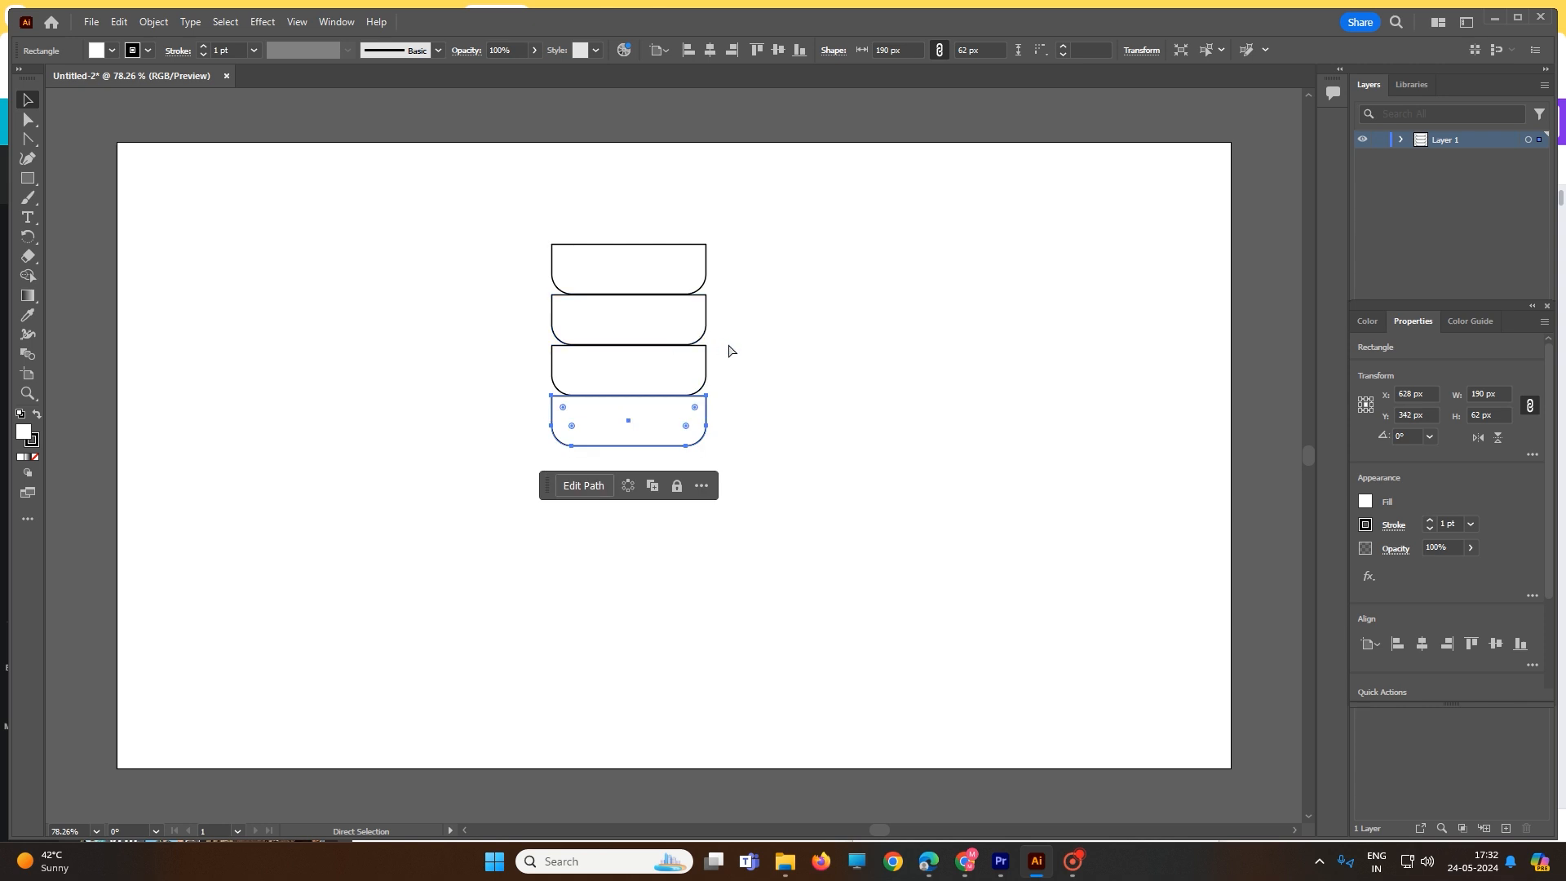
key("v")
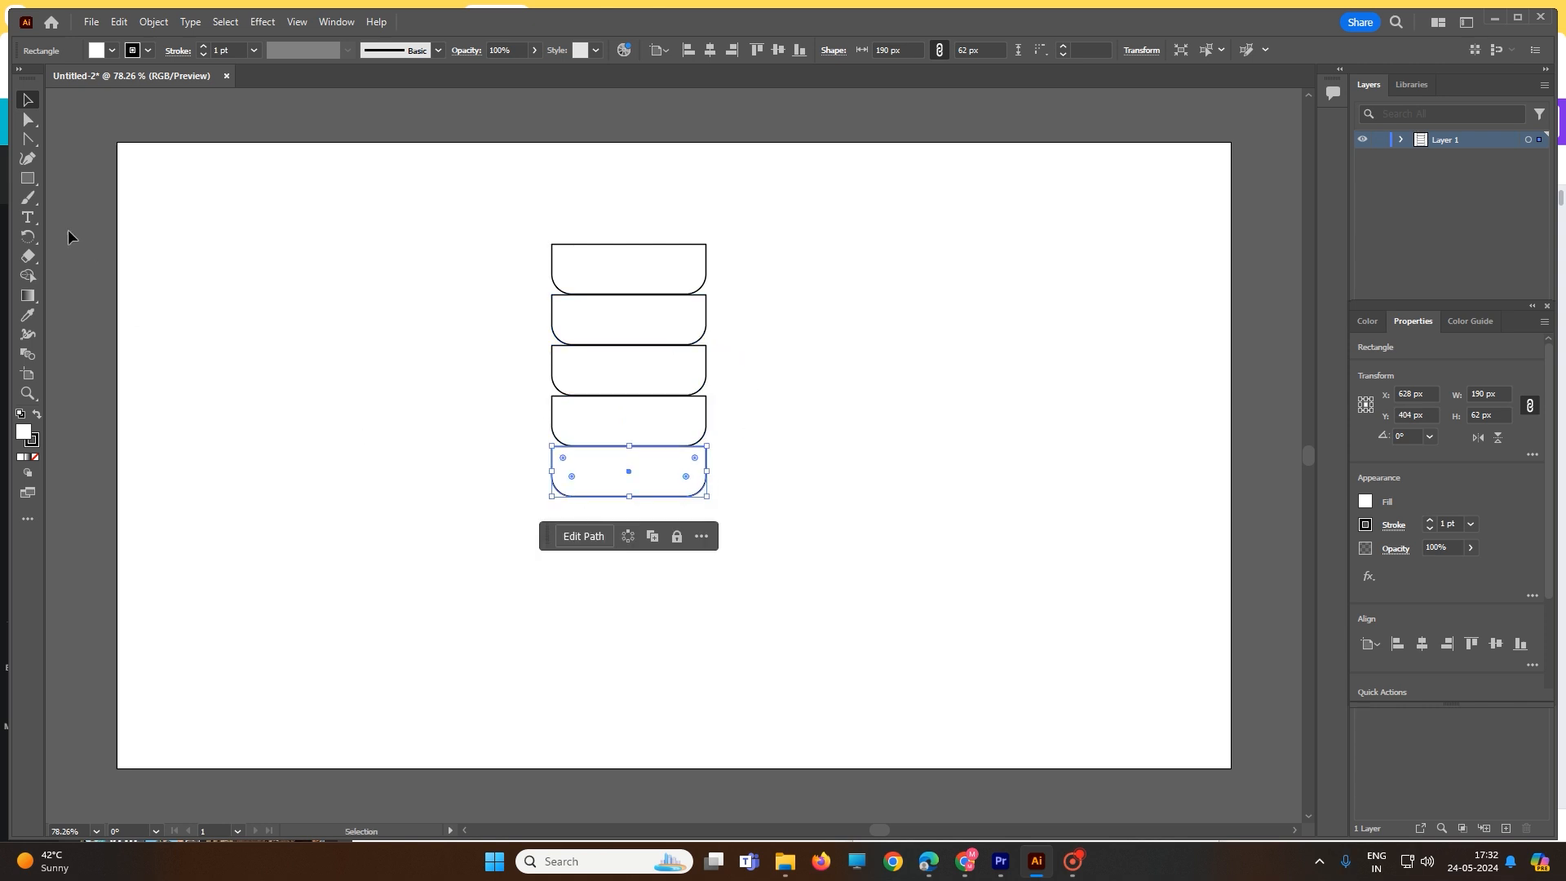
- Draw a narrow rectangle about 69 × 147 px beneath the stack and align all shapes to a common horizontal center
left_click(31, 180)
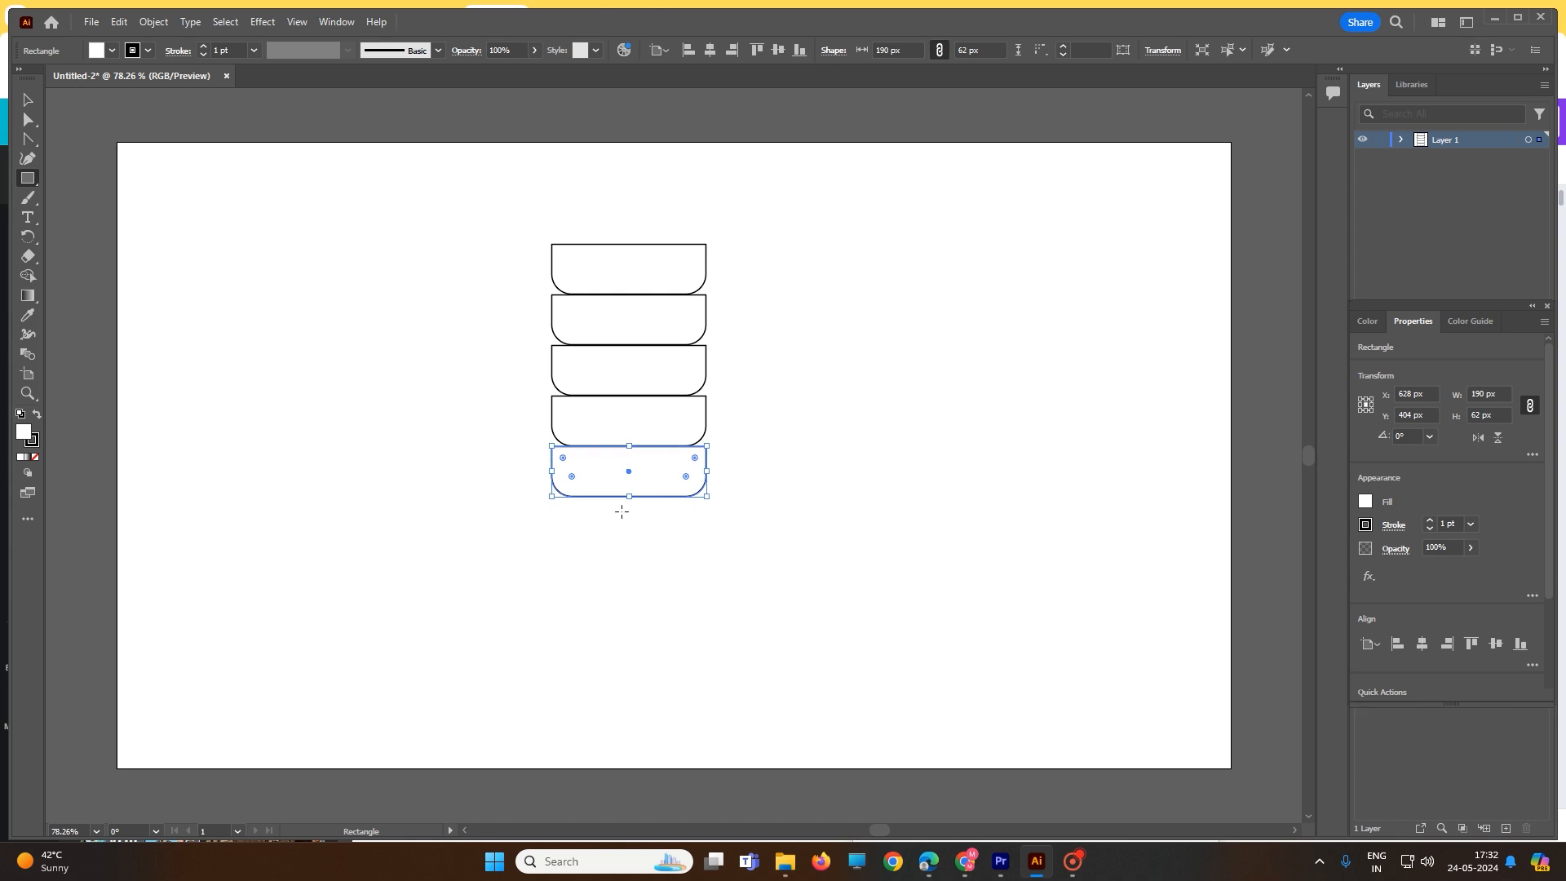
left_click_drag(604, 497, 662, 617)
left_click(27, 100)
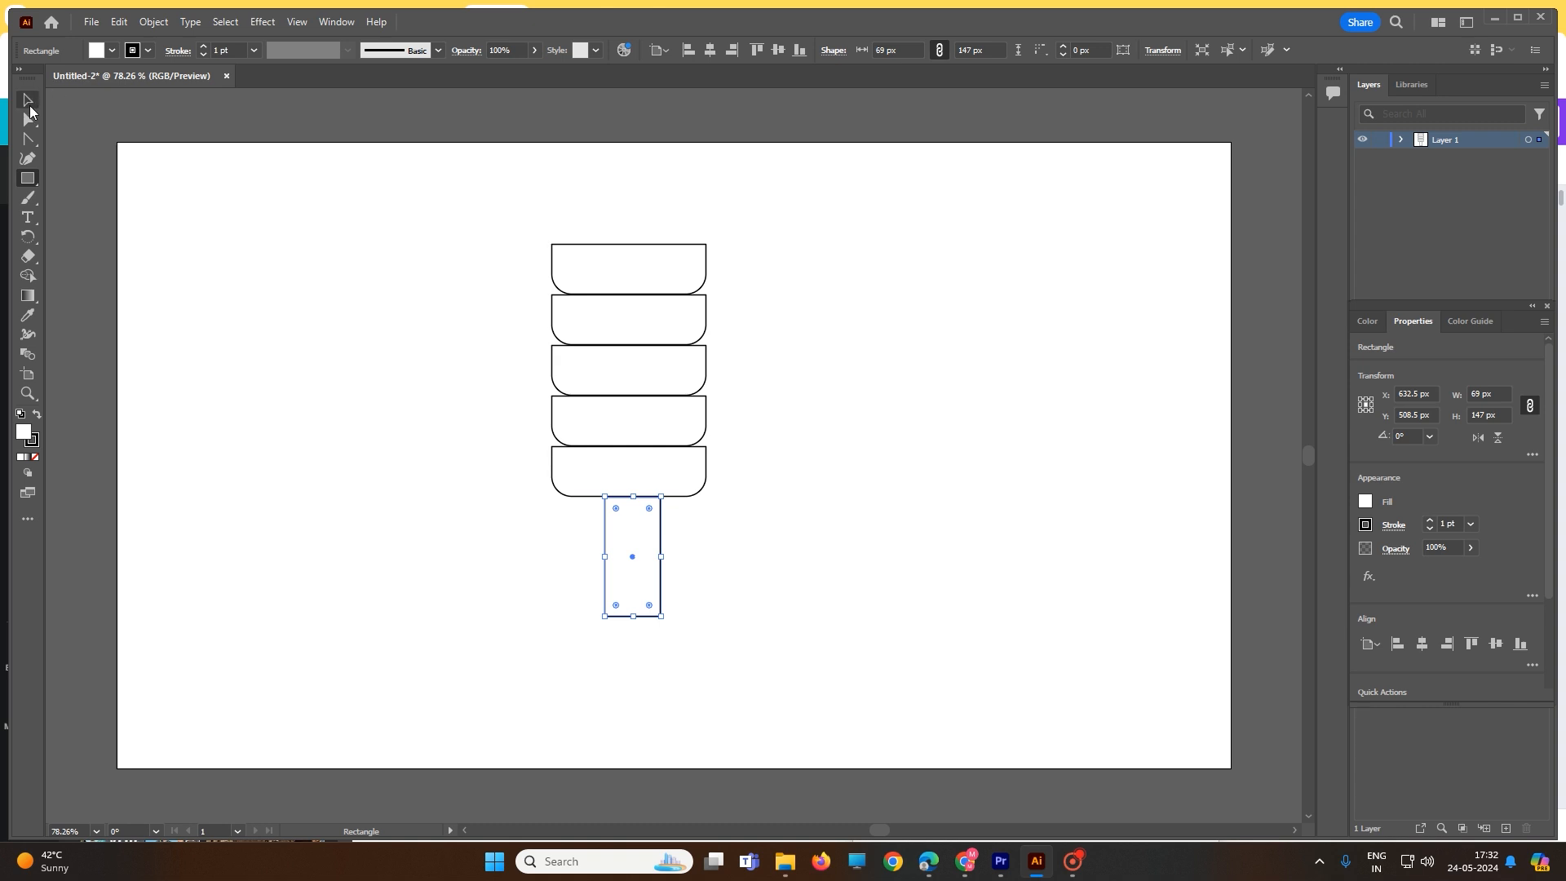
left_click_drag(511, 186, 791, 709)
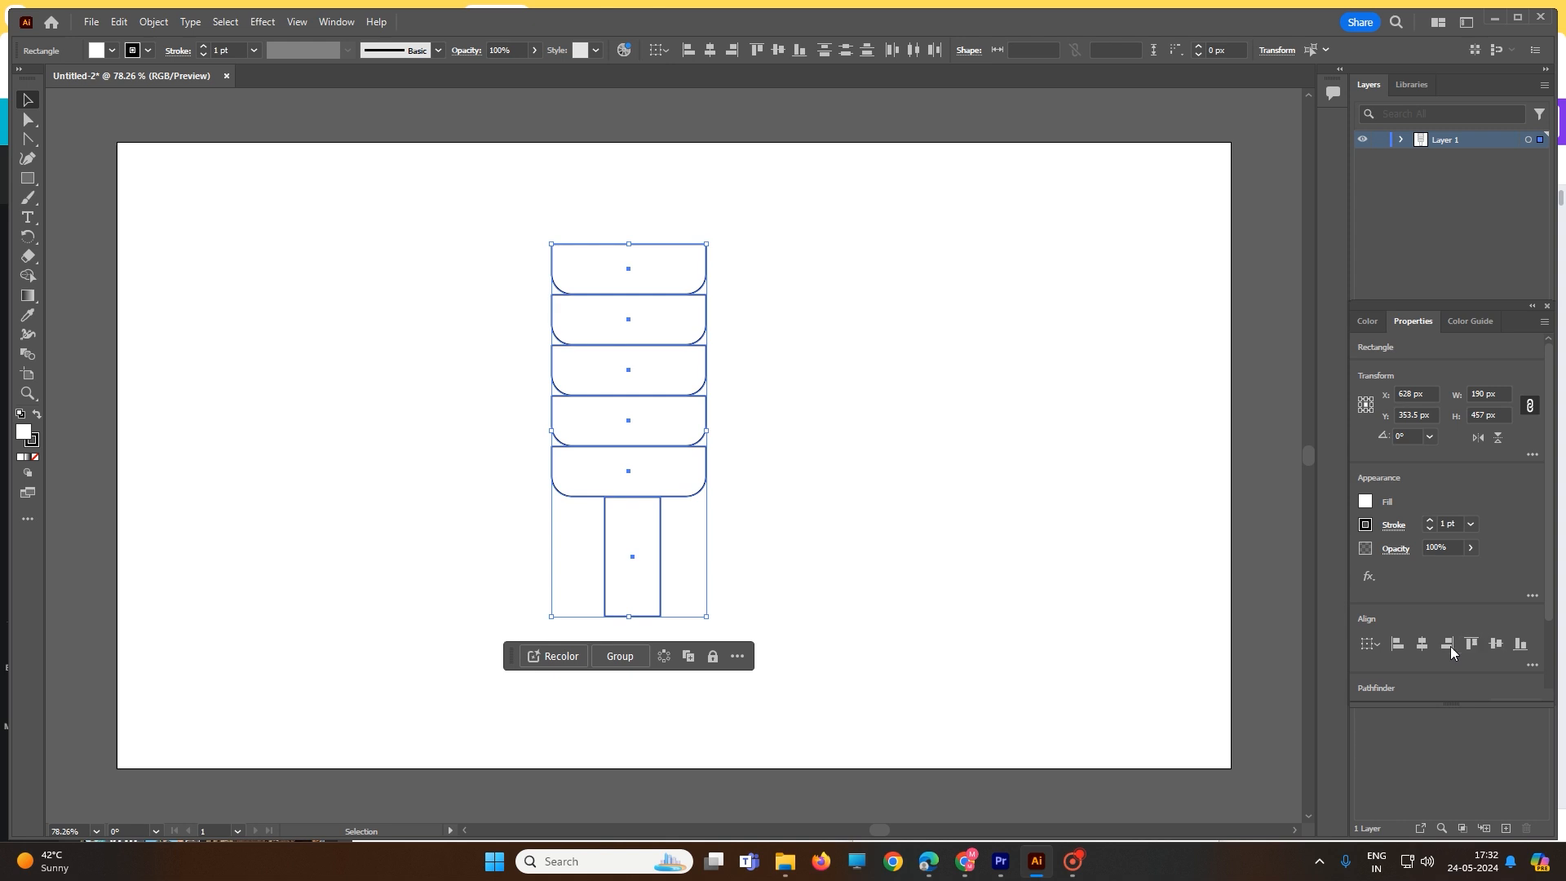
left_click(1423, 644)
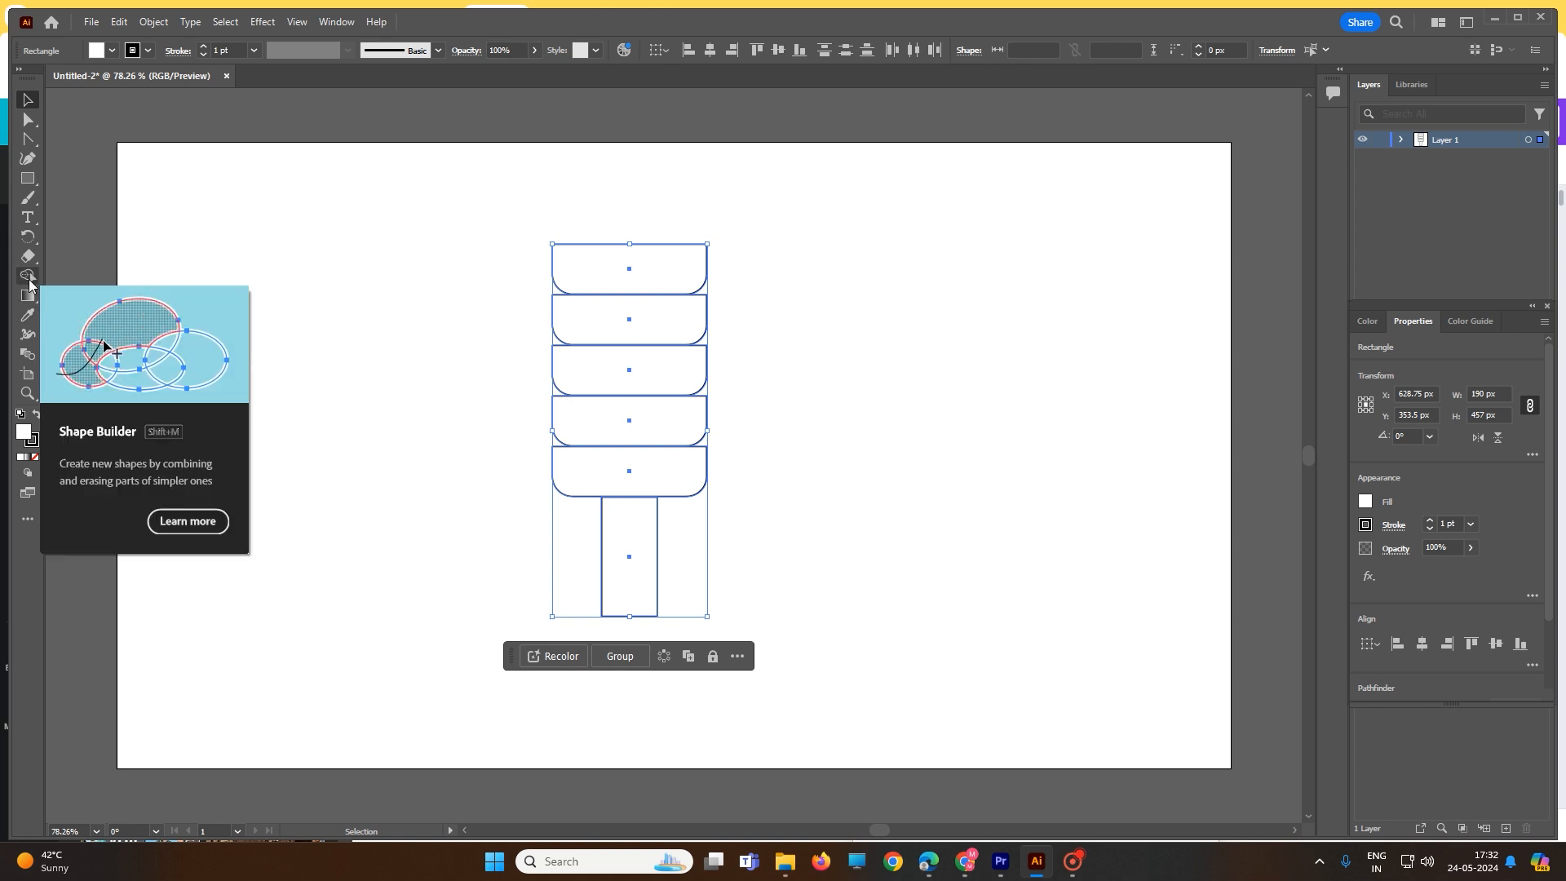
left_click(478, 179)
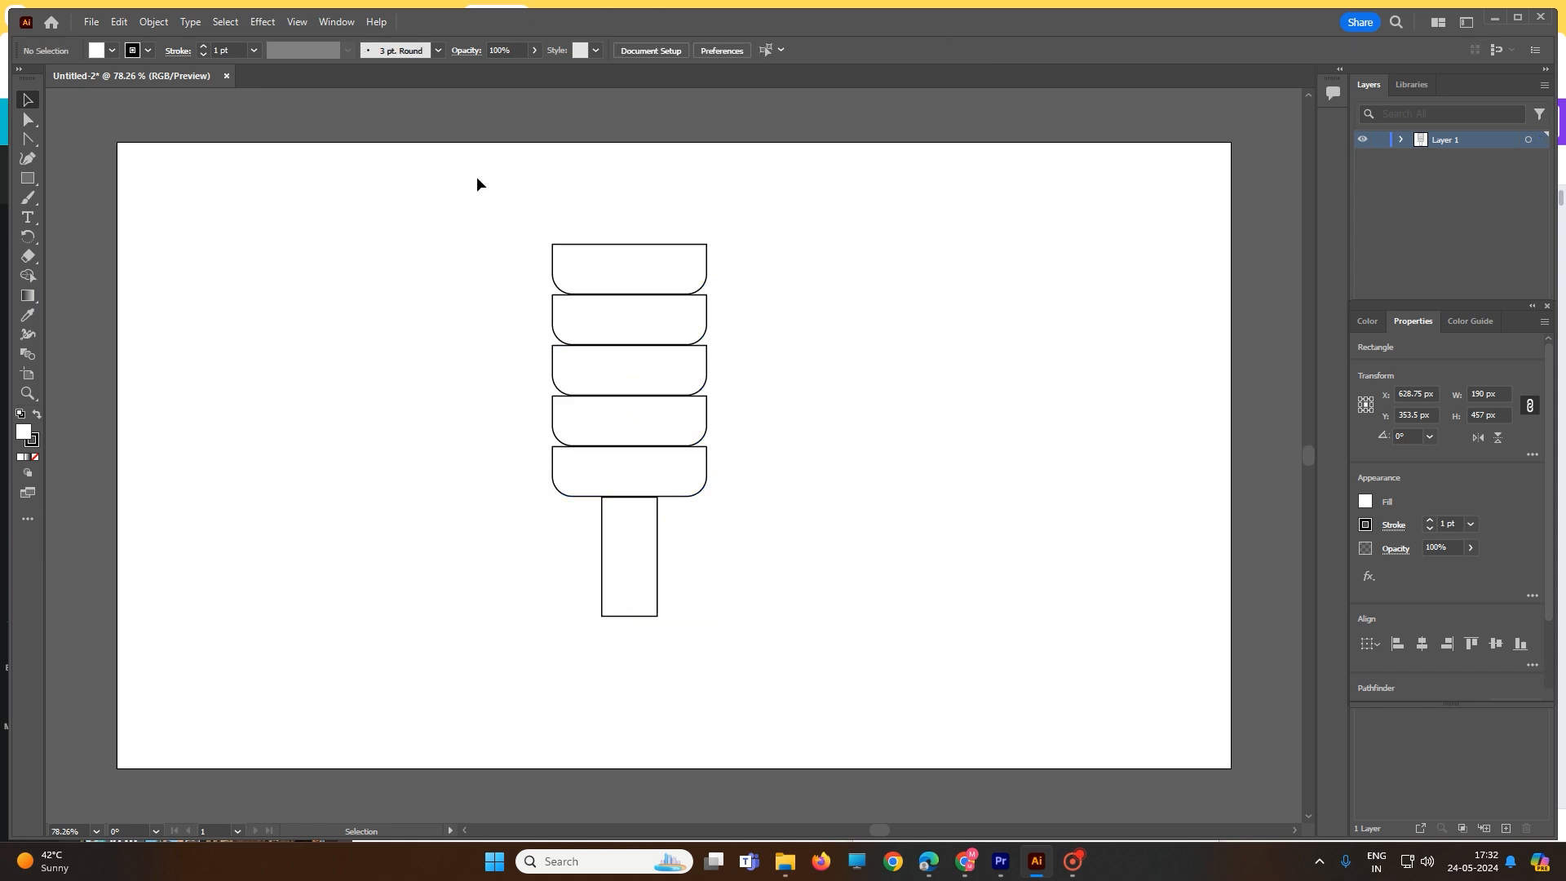
- Select the five stacked shapes together with the narrow rectangle and activate the Shape Builder tool
left_click_drag(476, 160, 775, 692)
left_click(806, 570)
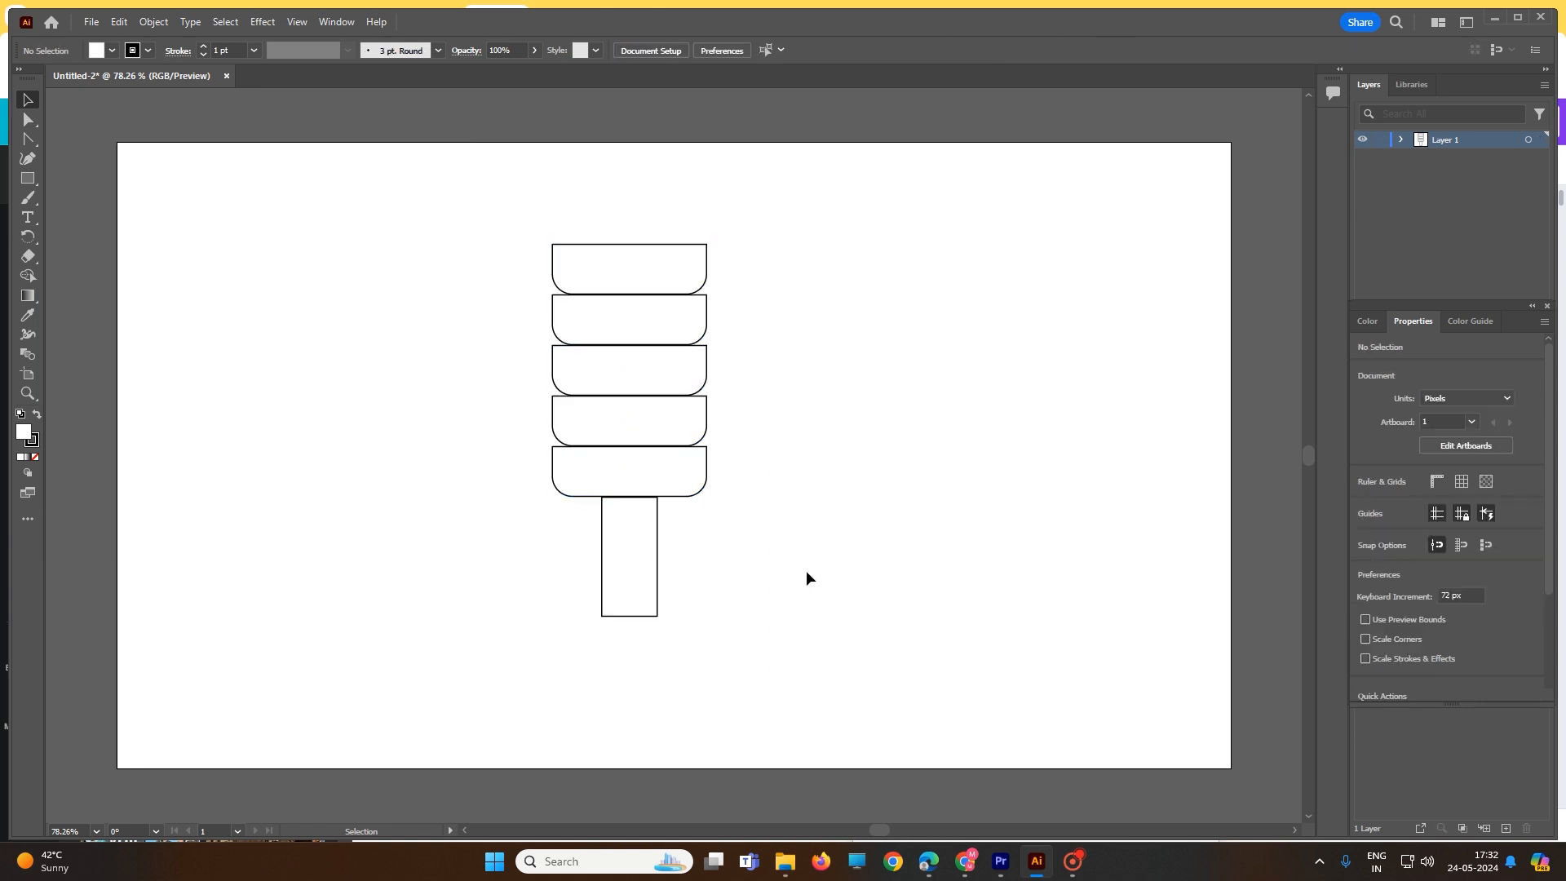
left_click(35, 278)
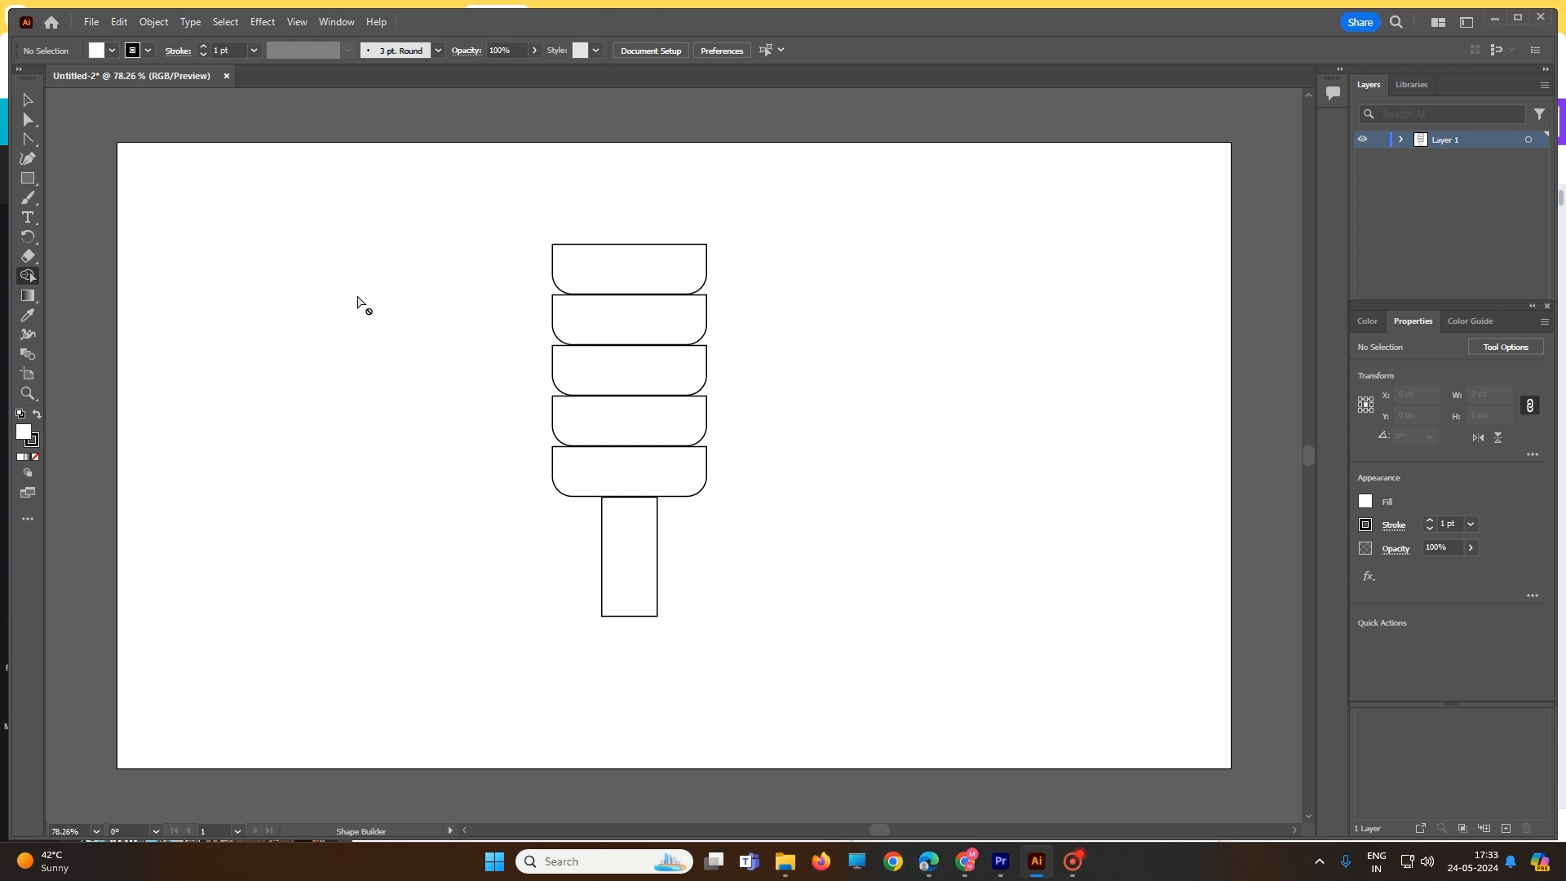
left_click(21, 98)
left_click_drag(416, 159, 831, 693)
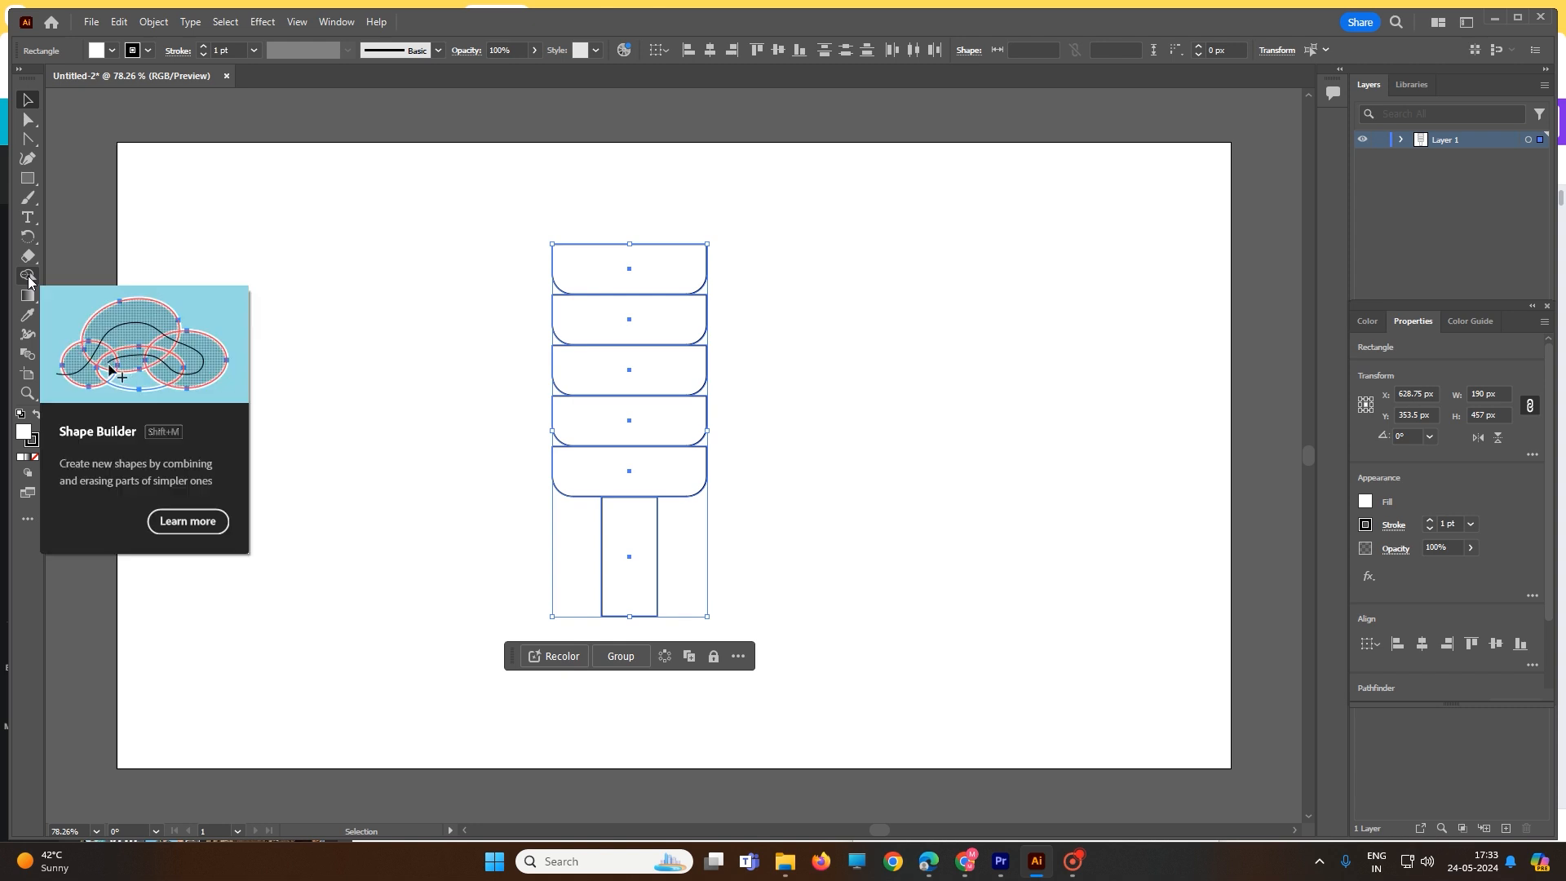
left_click(29, 278)
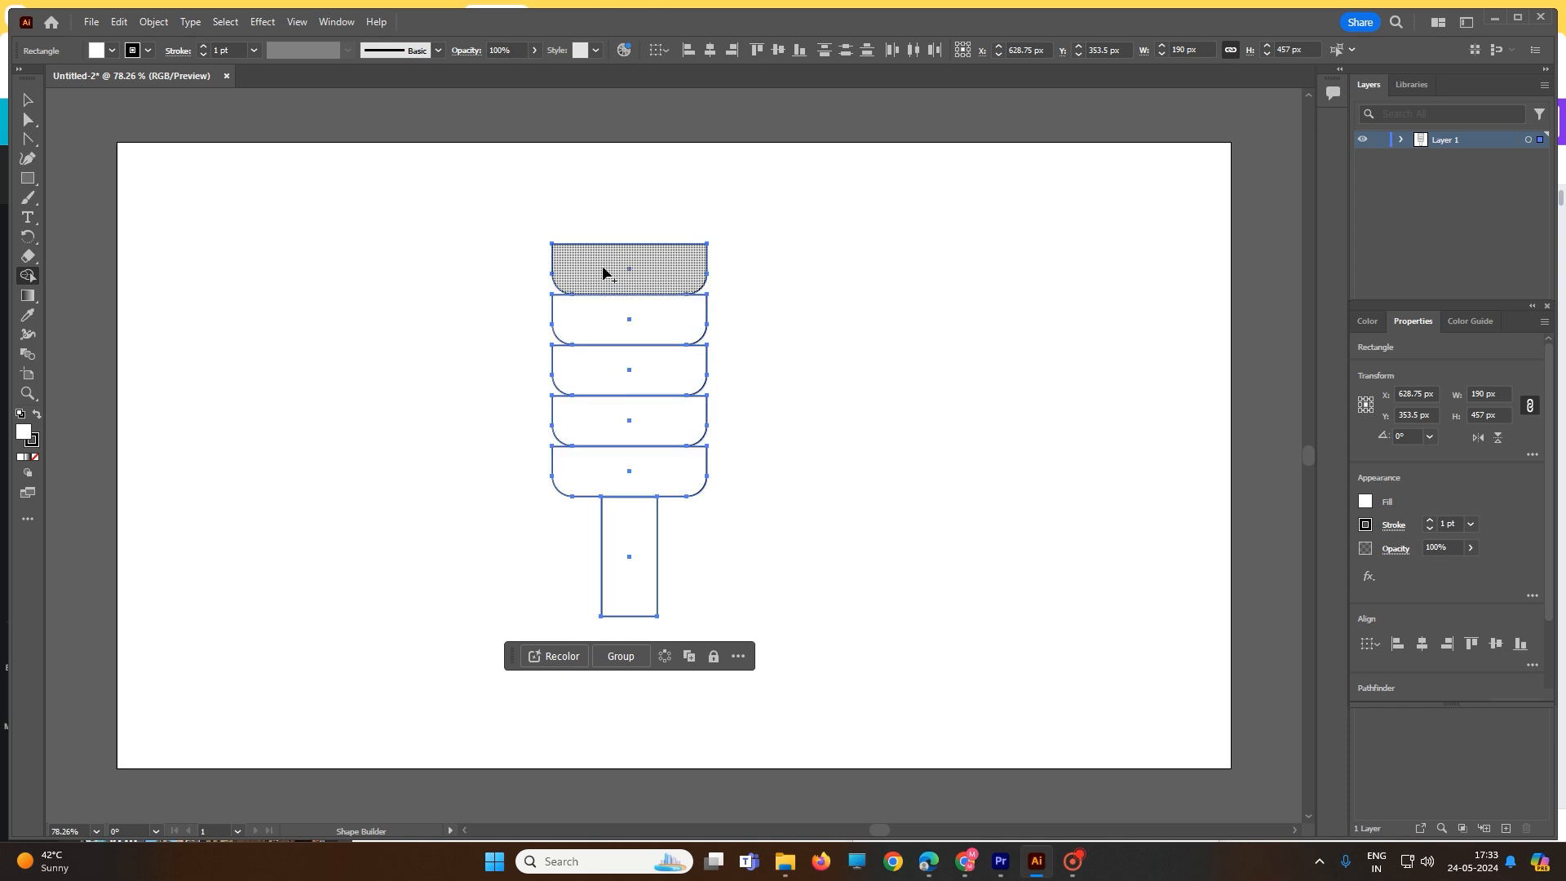
- Try erasing all the selected shapes with a Shape Builder stroke from the top shape to the stem, and undo the removal
left_click_drag(603, 272, 632, 529)
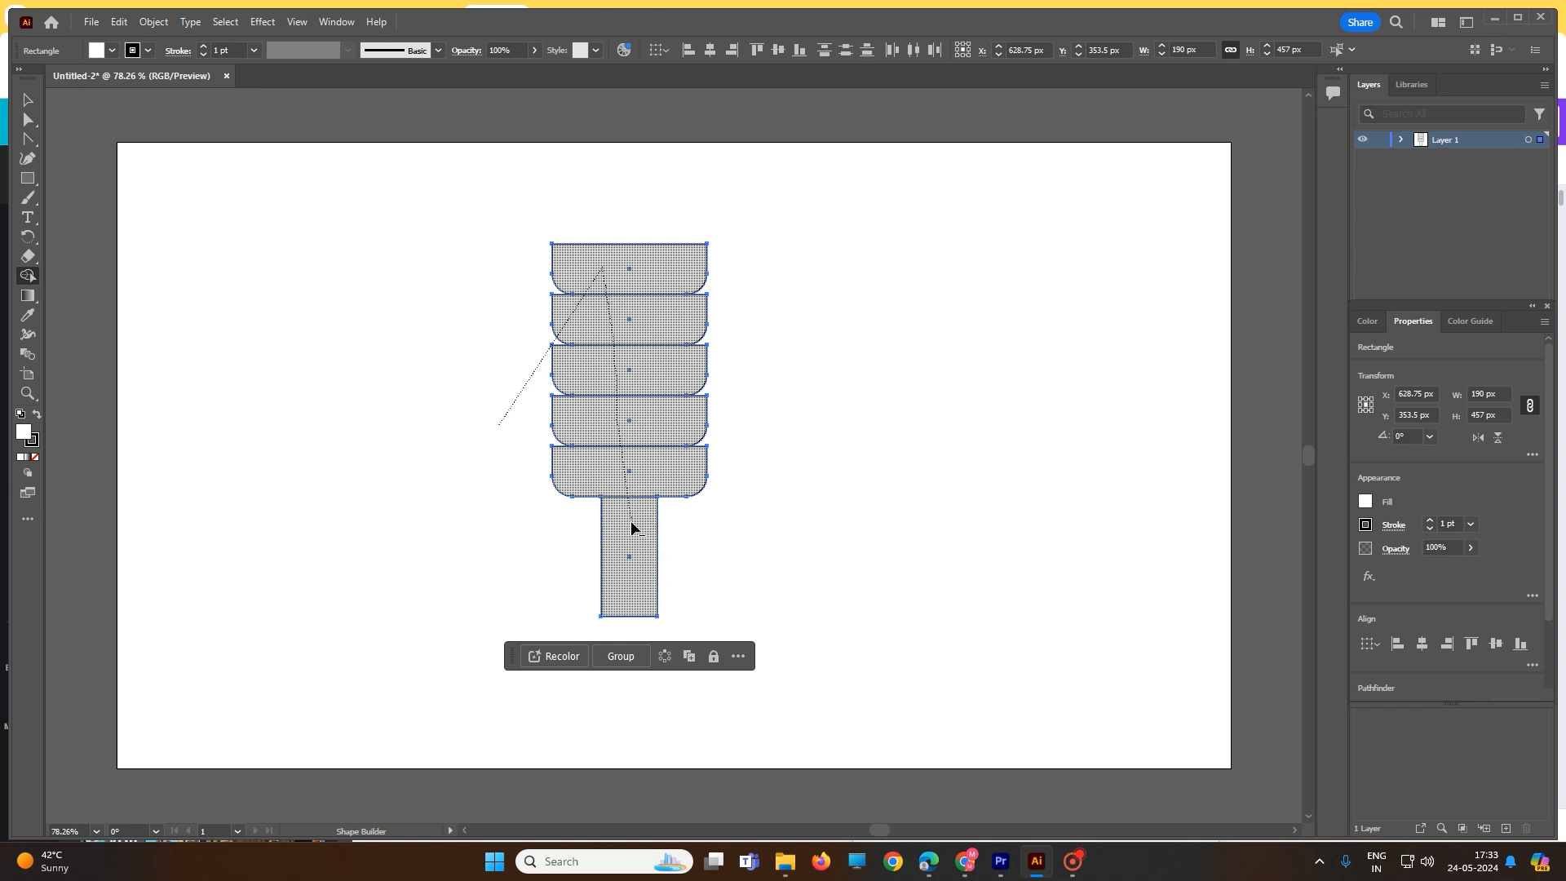
left_click_drag(632, 529, 632, 528)
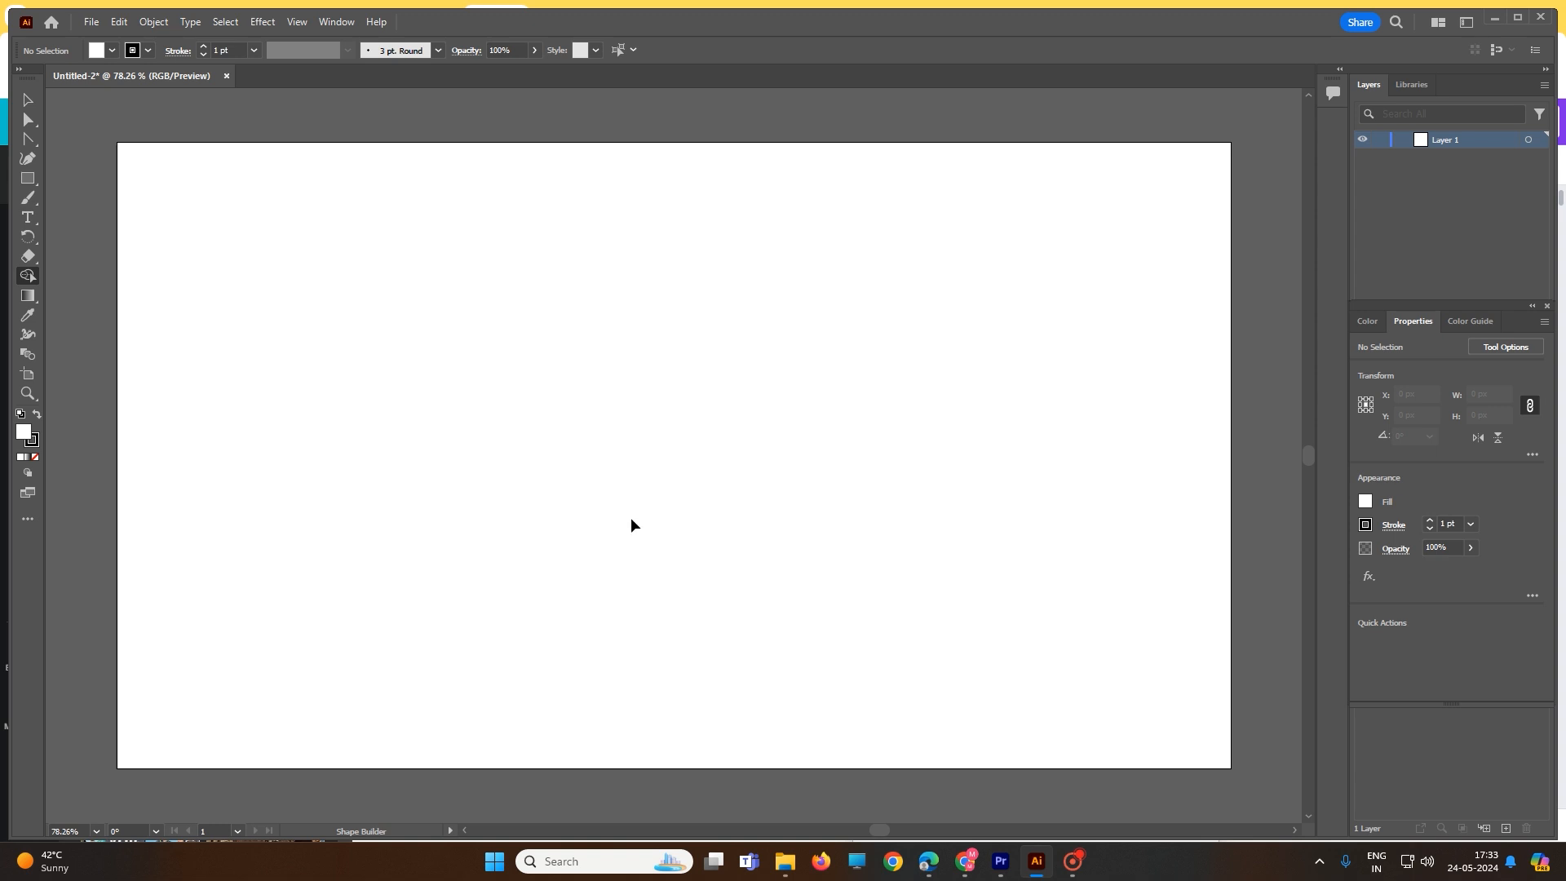
key("ctrl+z")
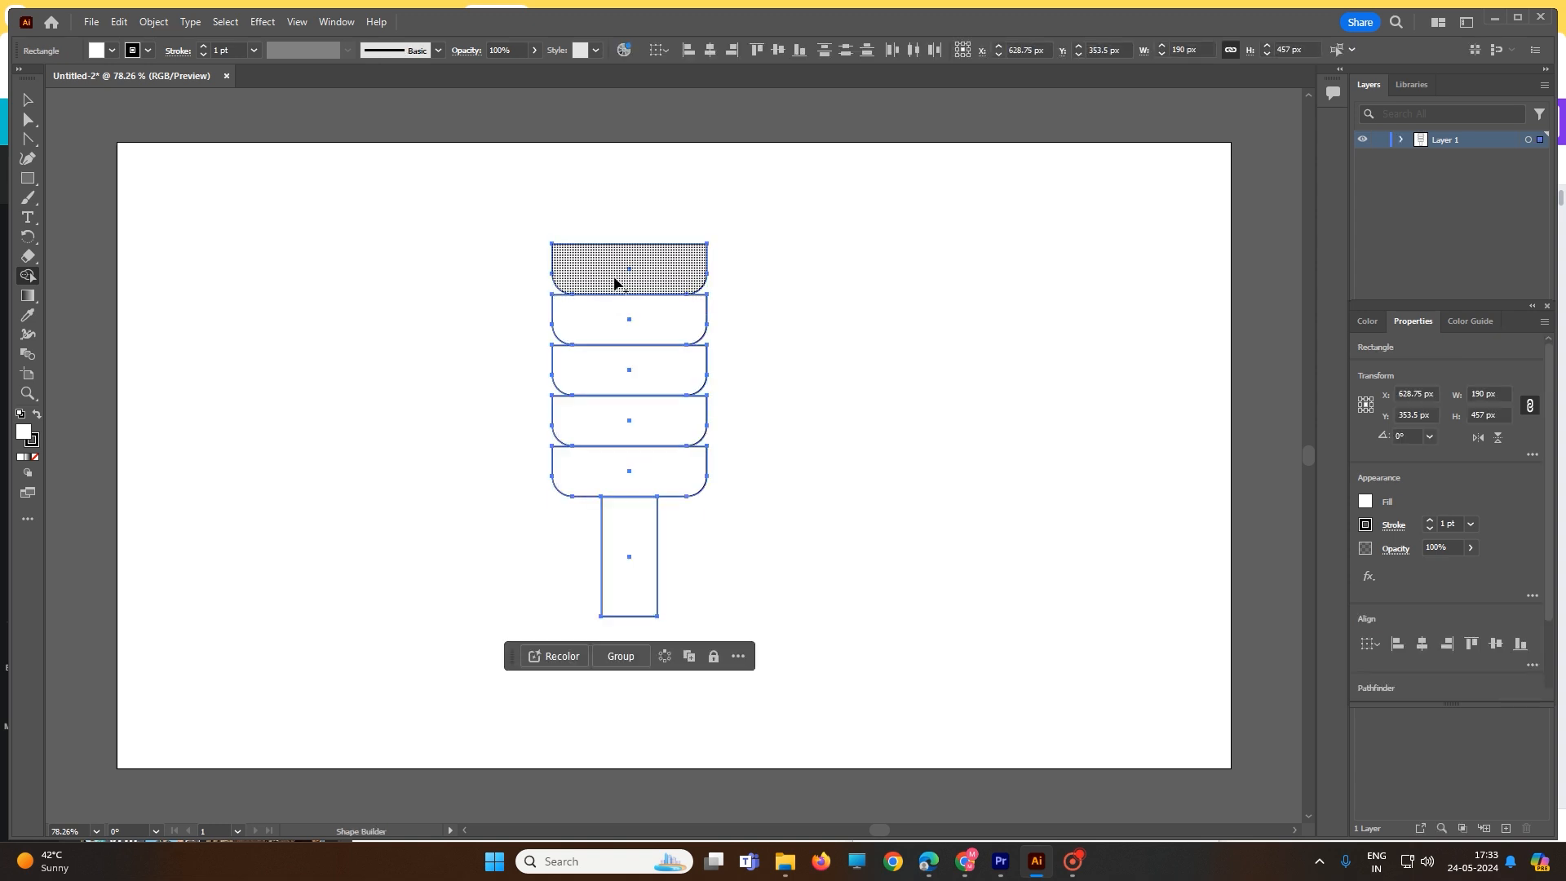
- Merge the five stacked shapes and the stem into a single outline with Shape Builder, and deselect it
left_click(616, 283)
left_click(623, 297)
mouse_move(617, 288)
left_mouse_down()
mouse_move(636, 460)
mouse_move(629, 535)
left_mouse_up()
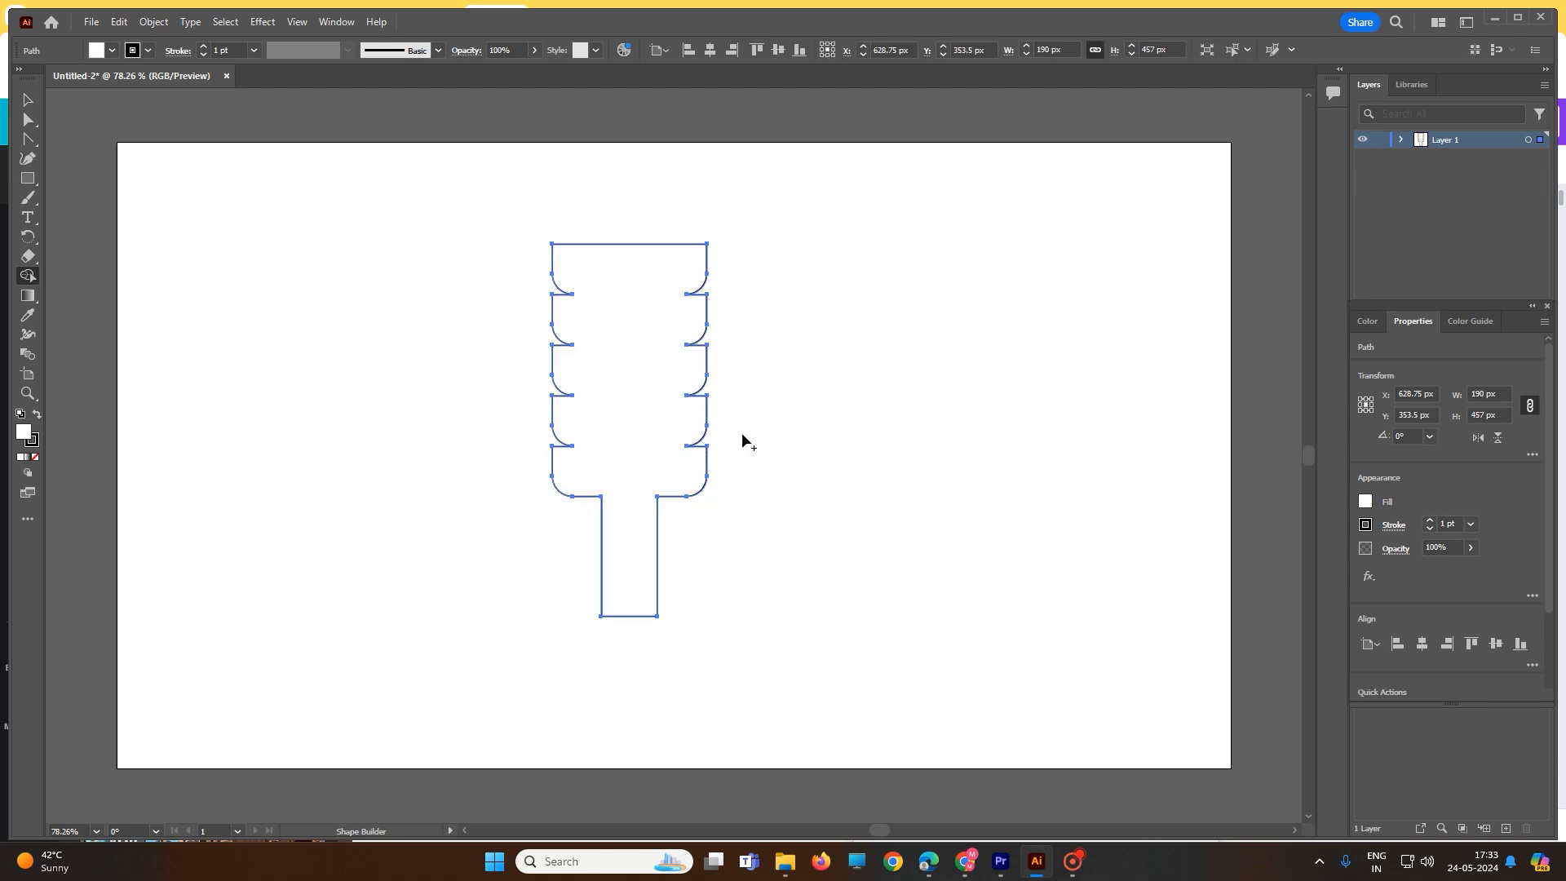
left_click(28, 100)
left_click(364, 262)
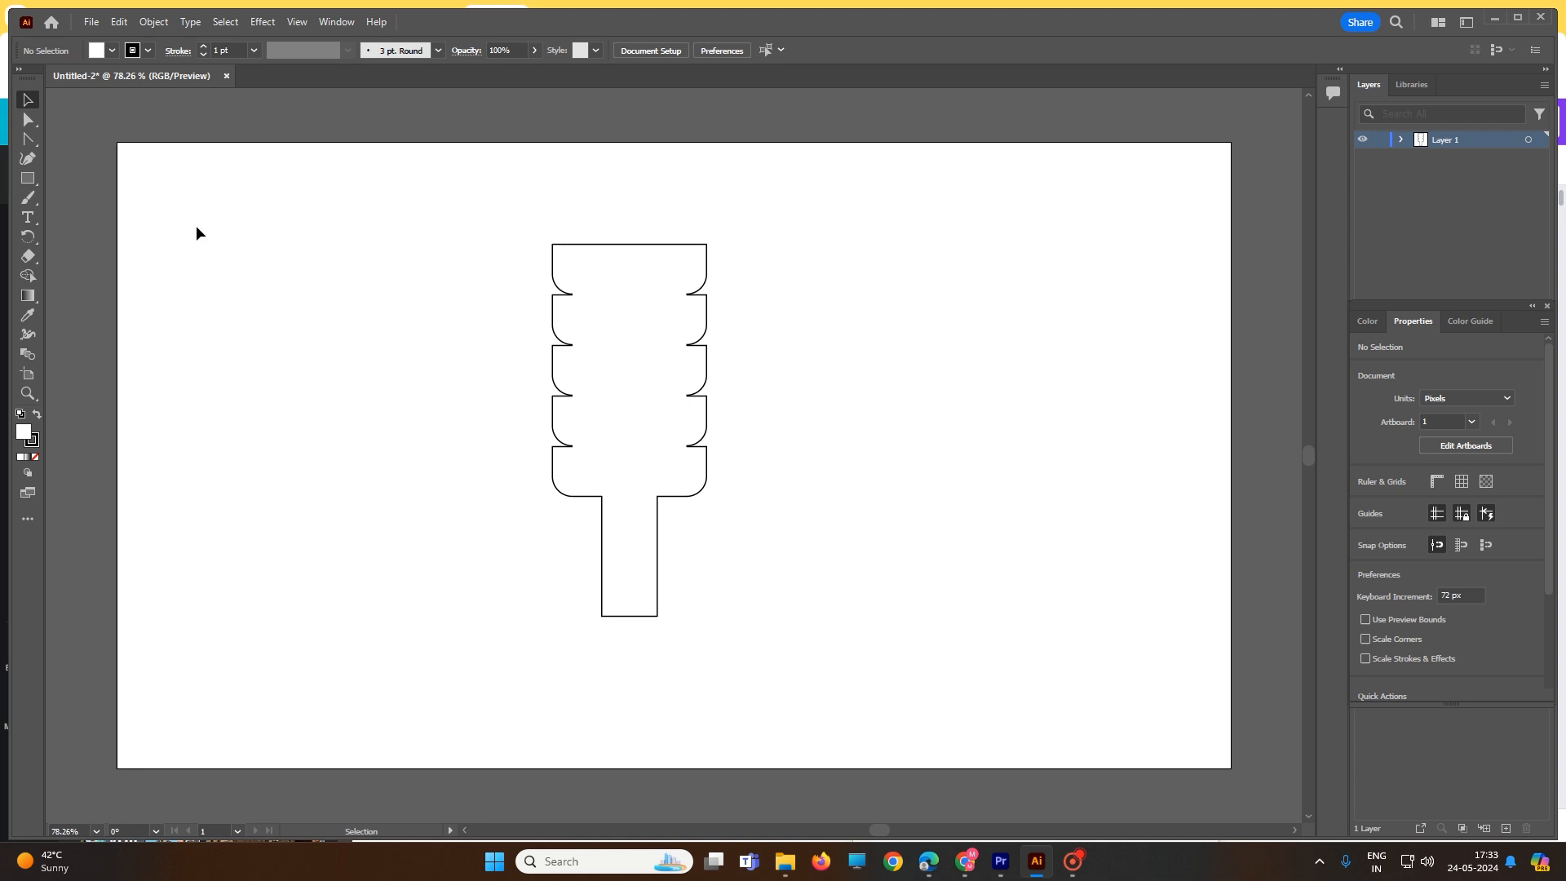
- Draw a rectangle about 164 × 113 px beside the merged shape and an ellipse about 235 × 185 px overlapping its lower part
left_click(28, 178)
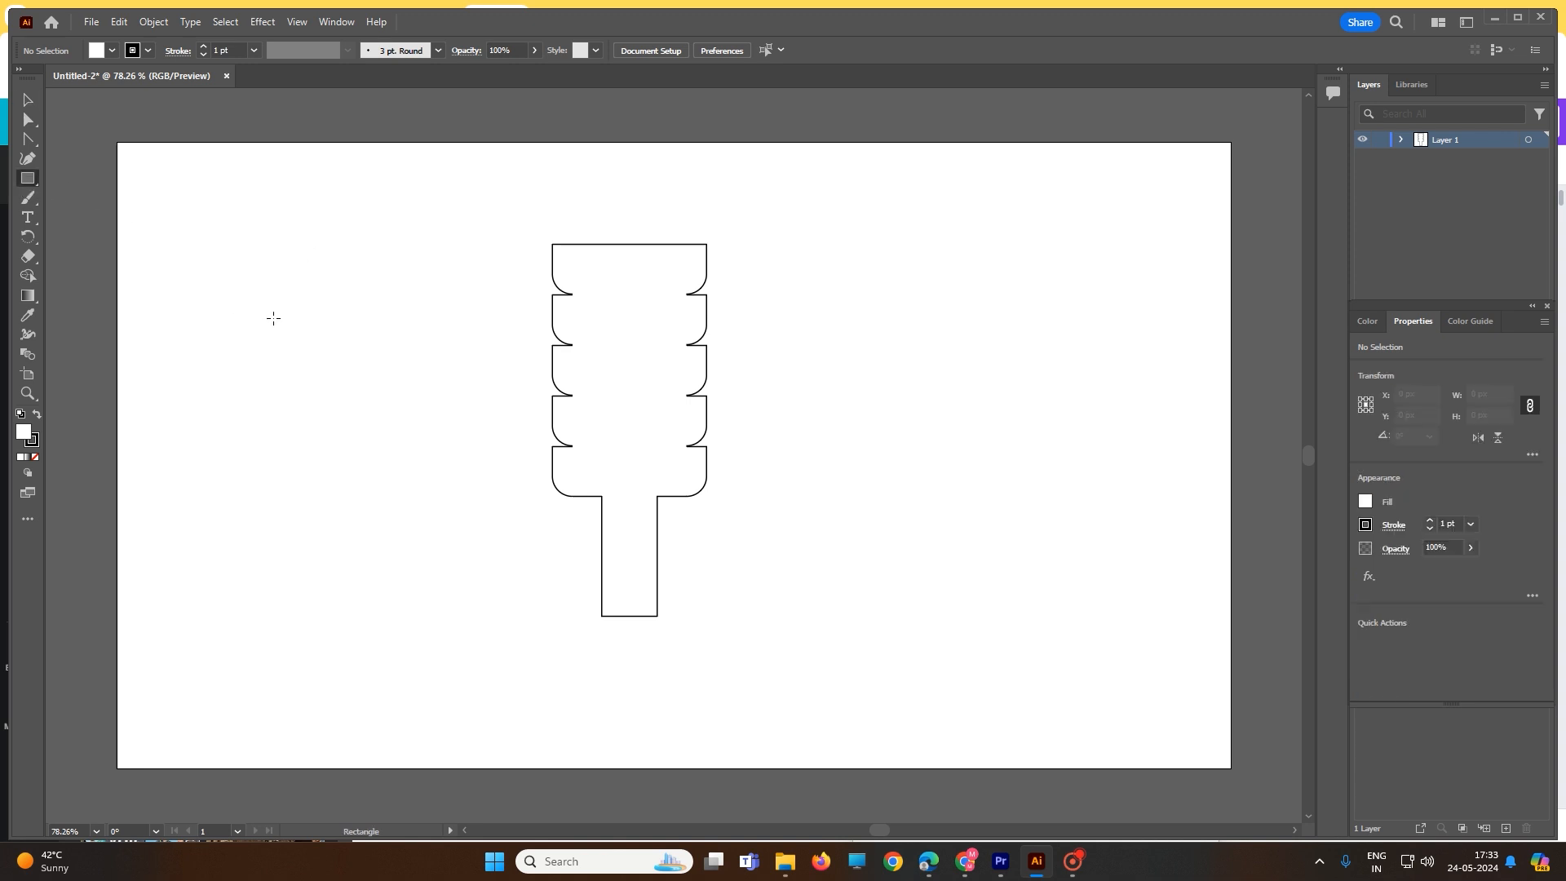
mouse_move(260, 299)
left_mouse_down()
mouse_move(318, 391)
mouse_move(393, 390)
left_mouse_up()
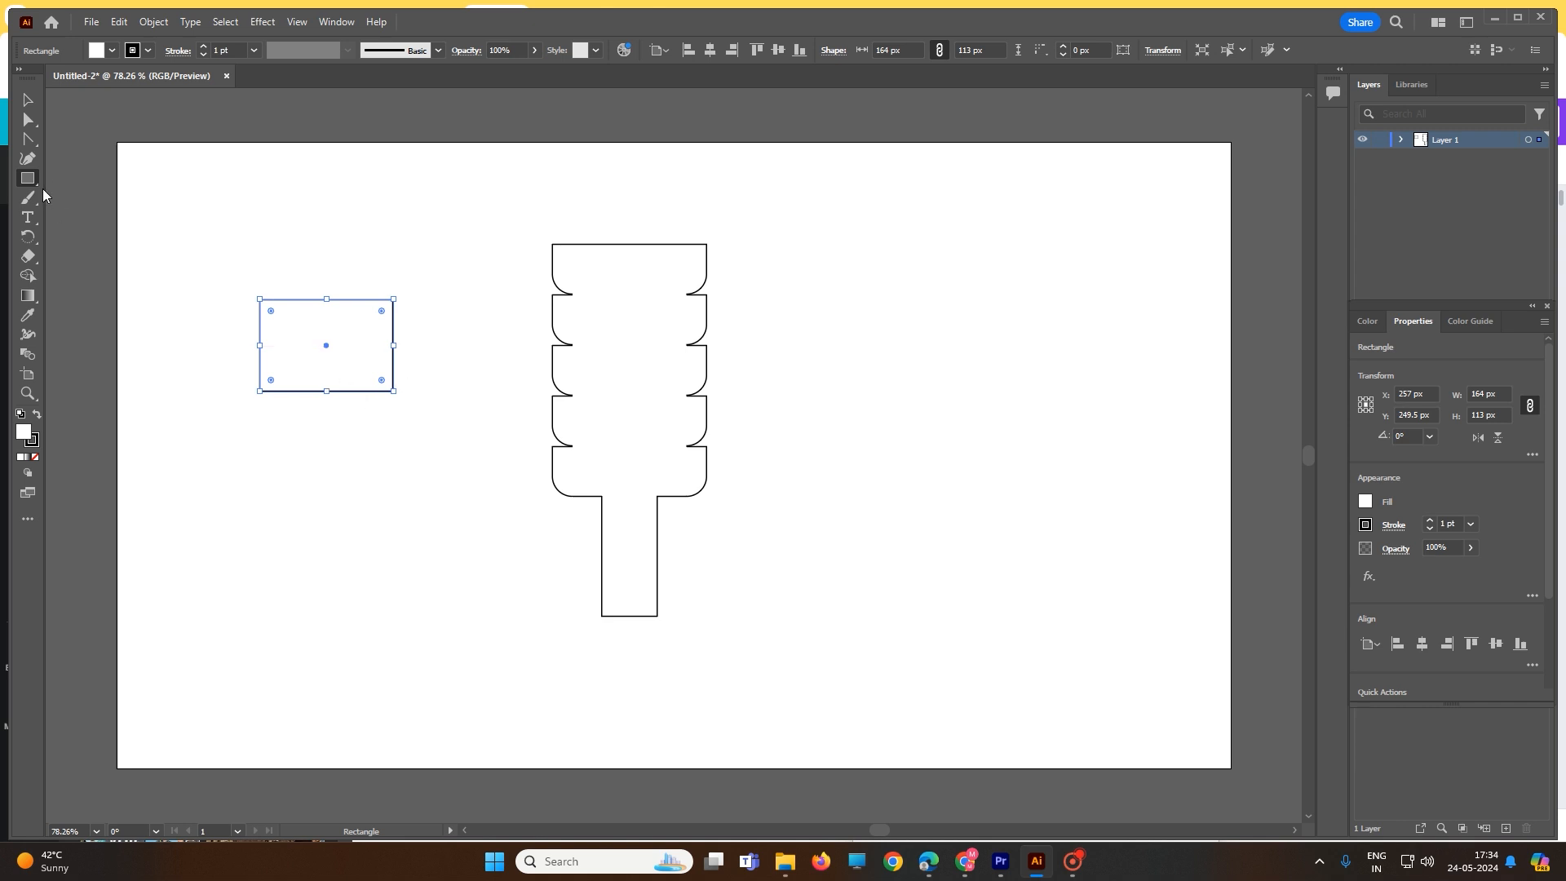
left_click_drag(32, 182, 73, 195)
left_click_drag(234, 351, 426, 502)
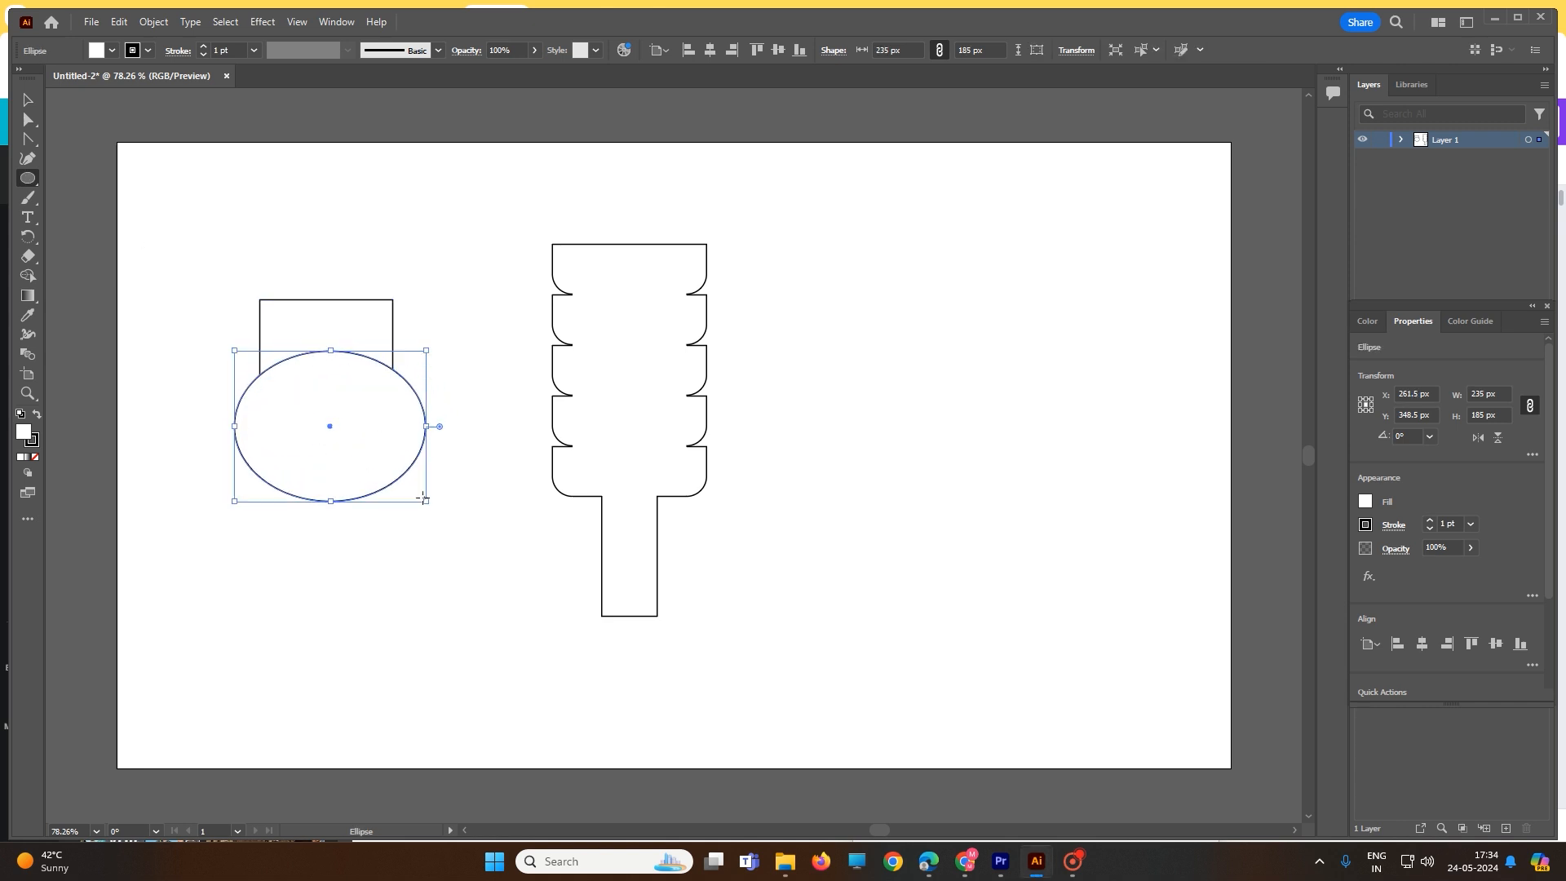
- Separate the ellipse and the rectangle, placing the rectangle below the ellipse without overlap
left_click(25, 109)
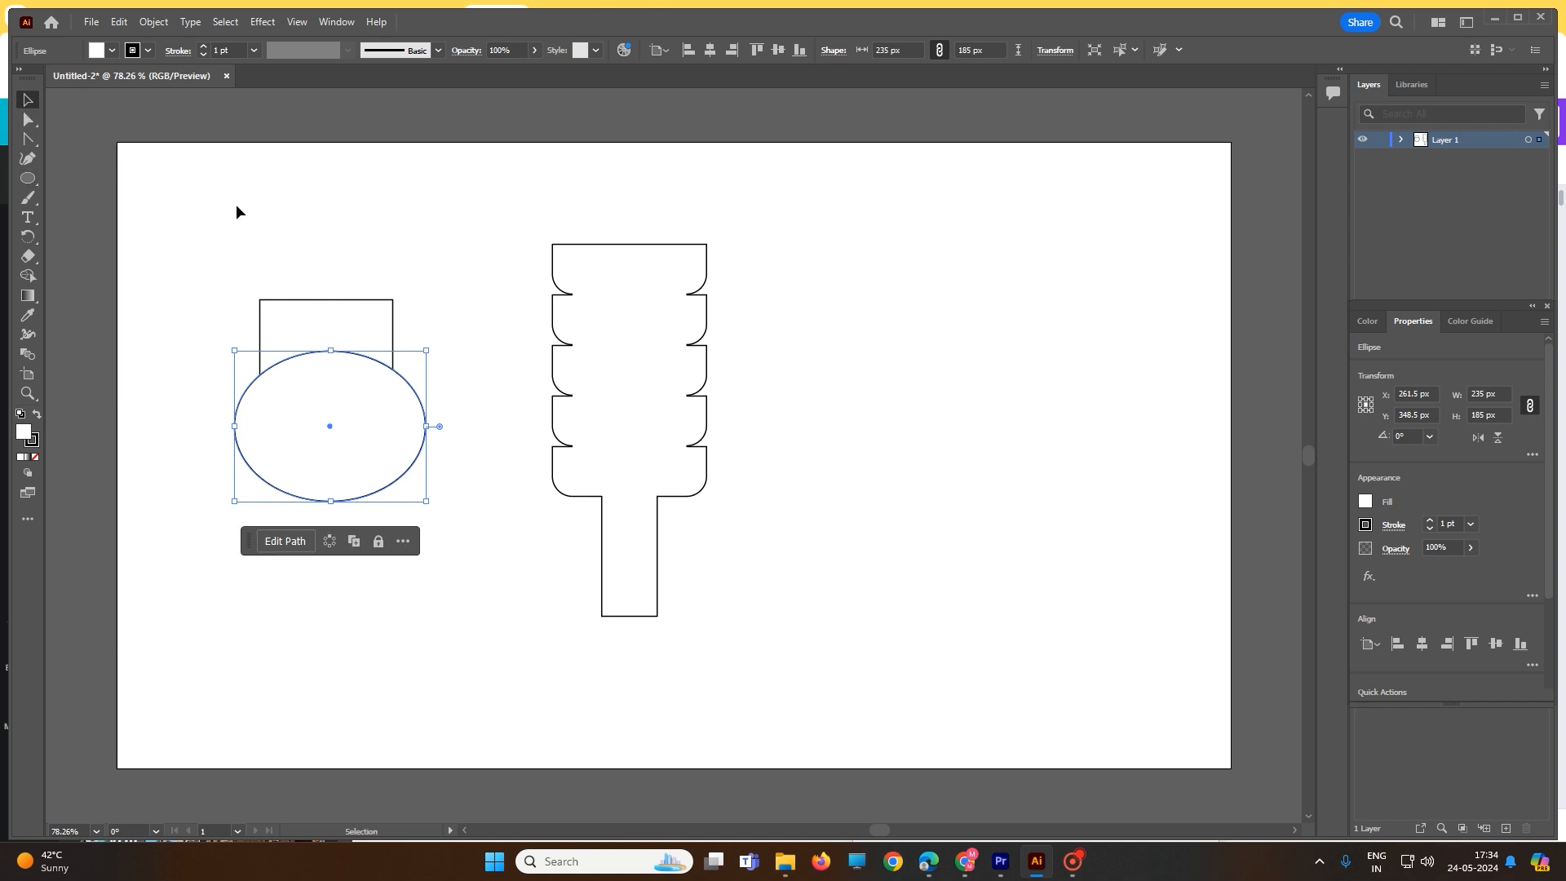
left_click(246, 208)
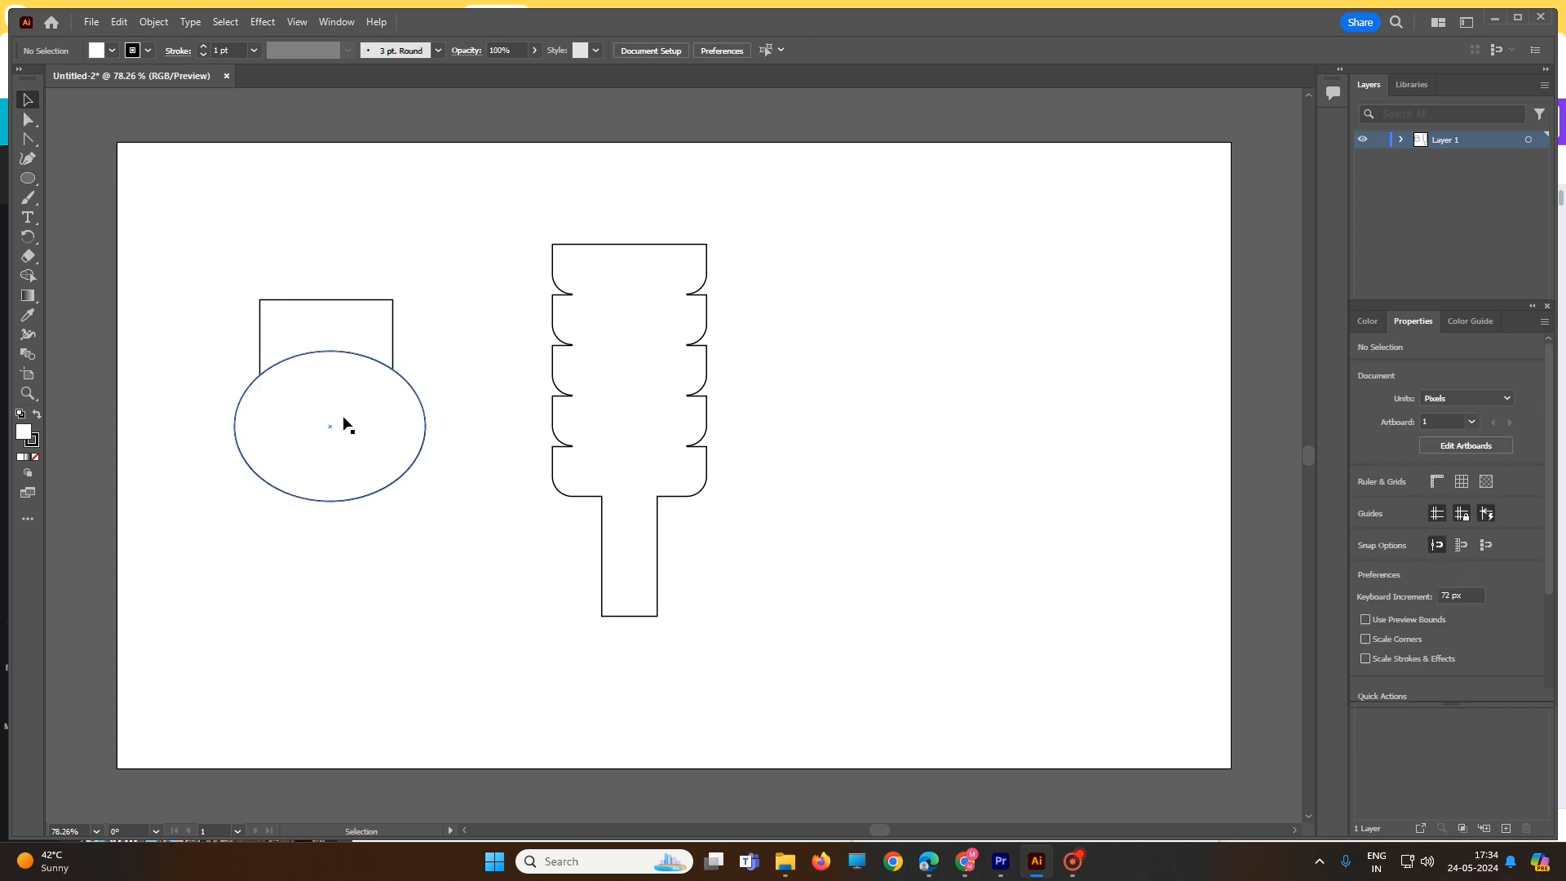
left_click_drag(192, 214, 465, 550)
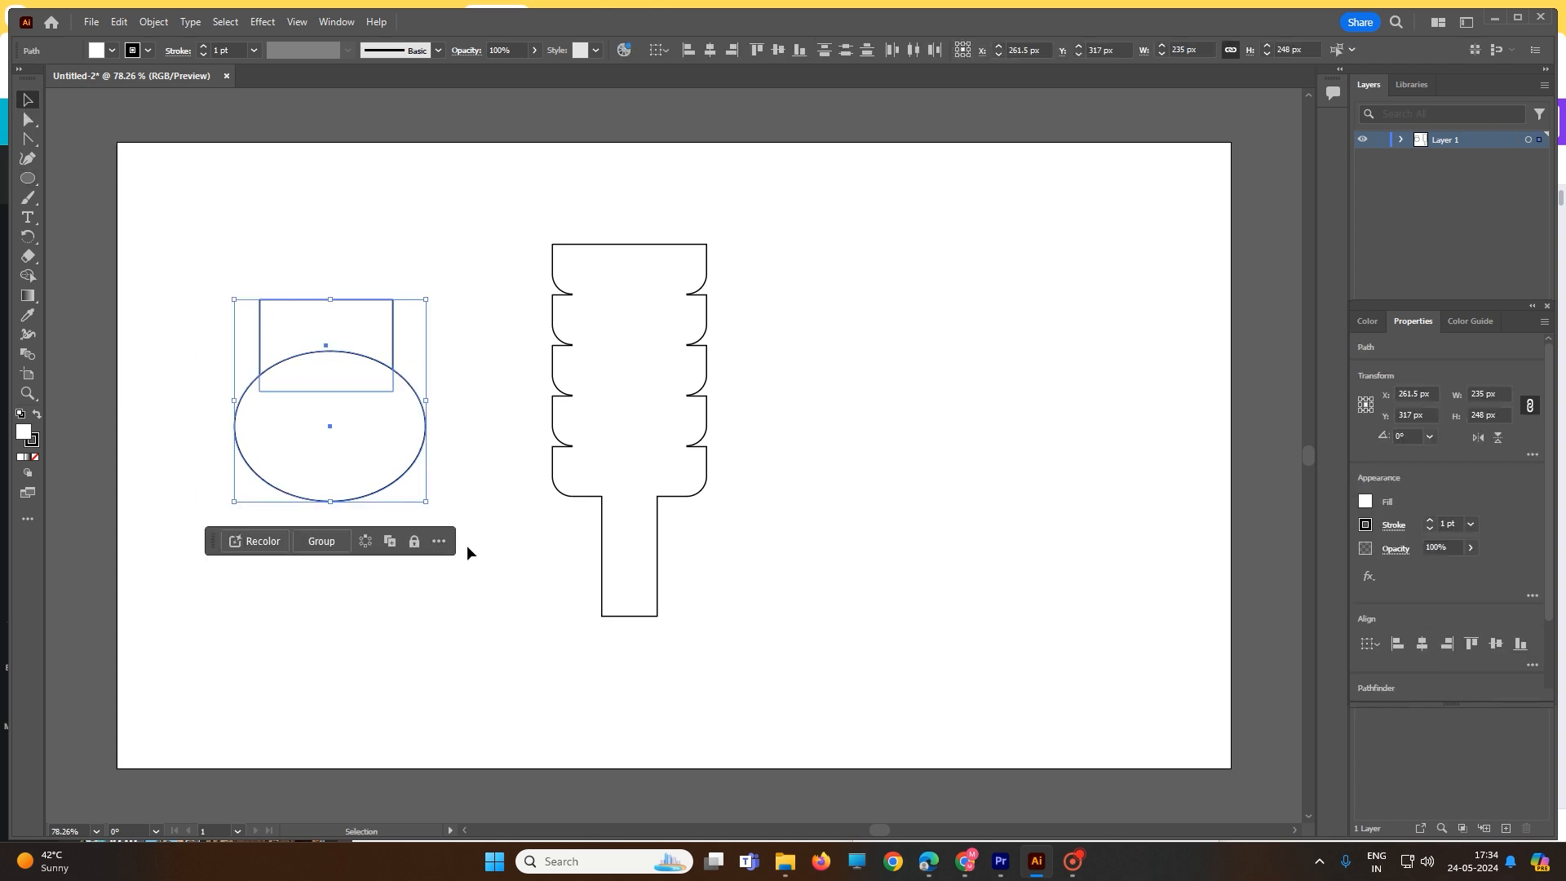
left_click(197, 309)
left_click_drag(322, 356, 393, 504)
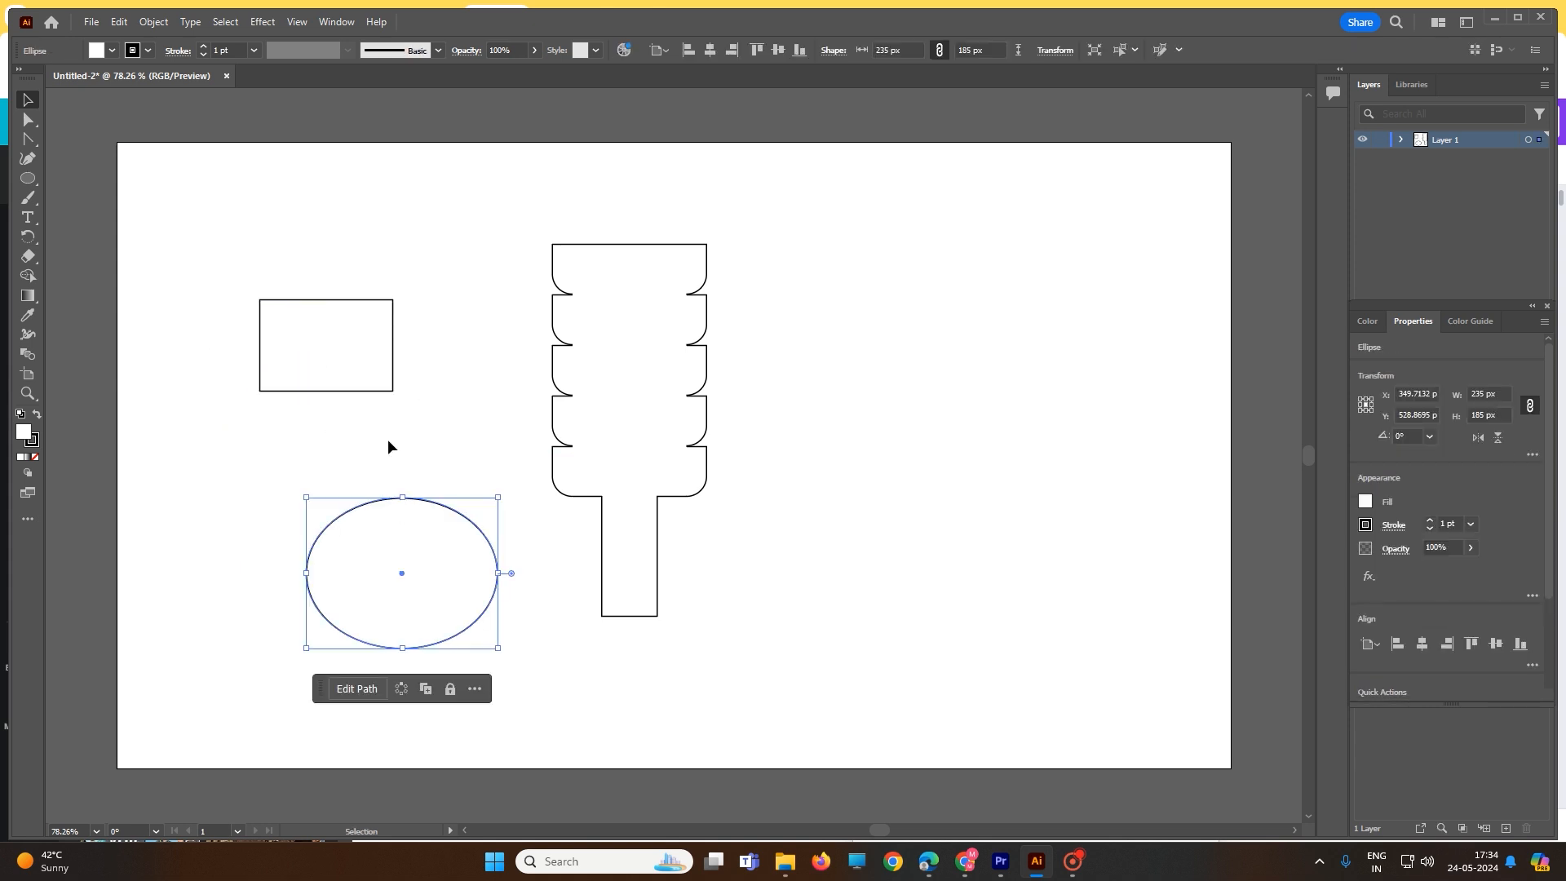
left_click(330, 350)
left_click_drag(330, 350, 329, 274)
left_click(421, 357)
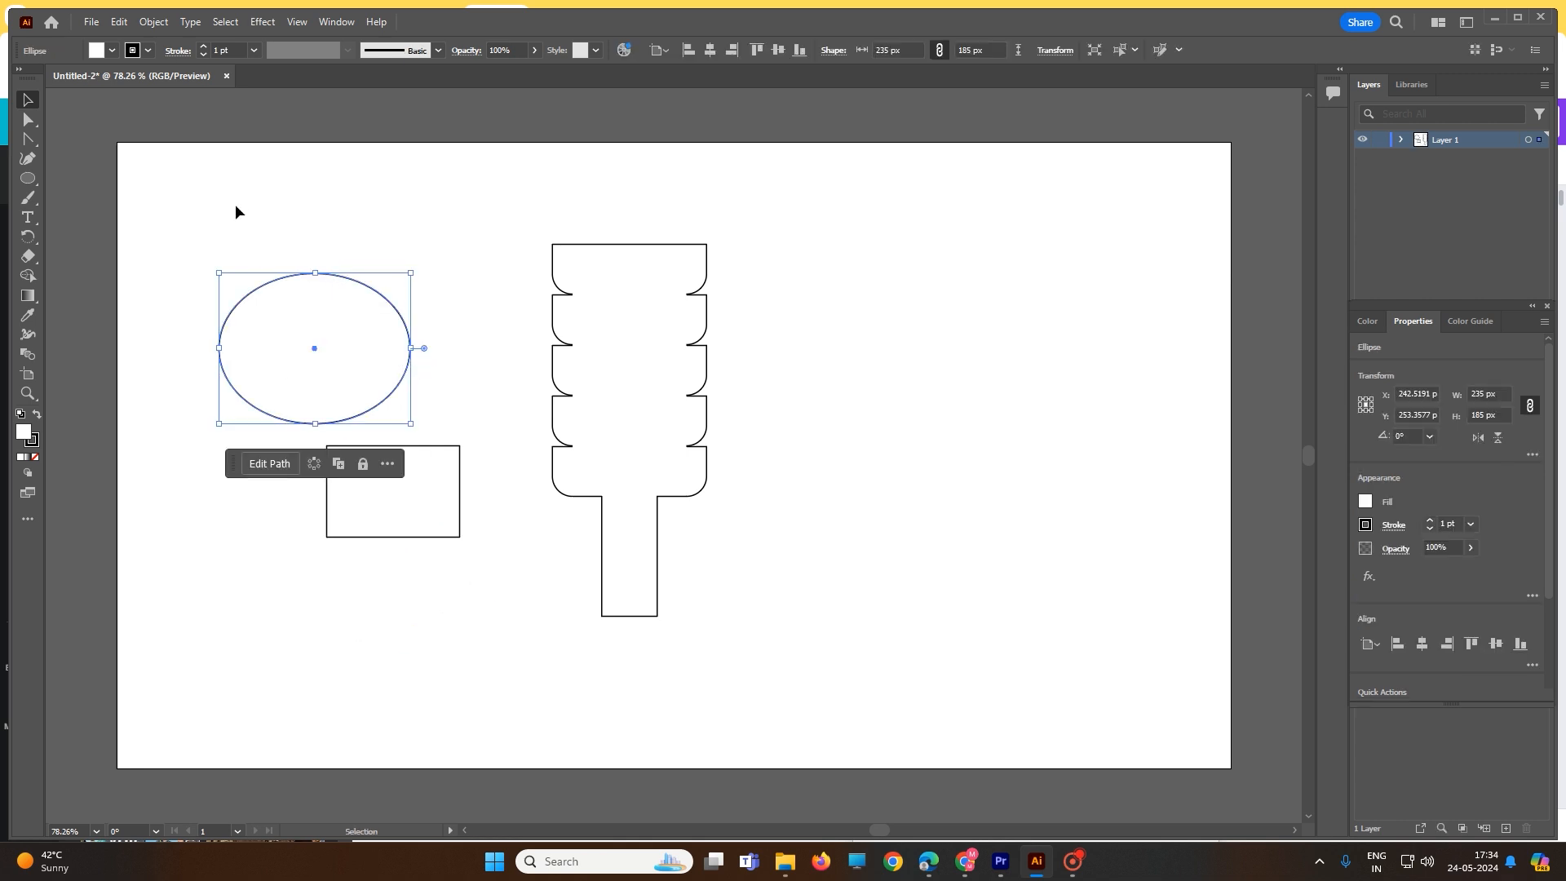
- Draw a second ellipse about 179 × 203 px overlapping the top of the first one and shift it slightly upwards
left_click(27, 179)
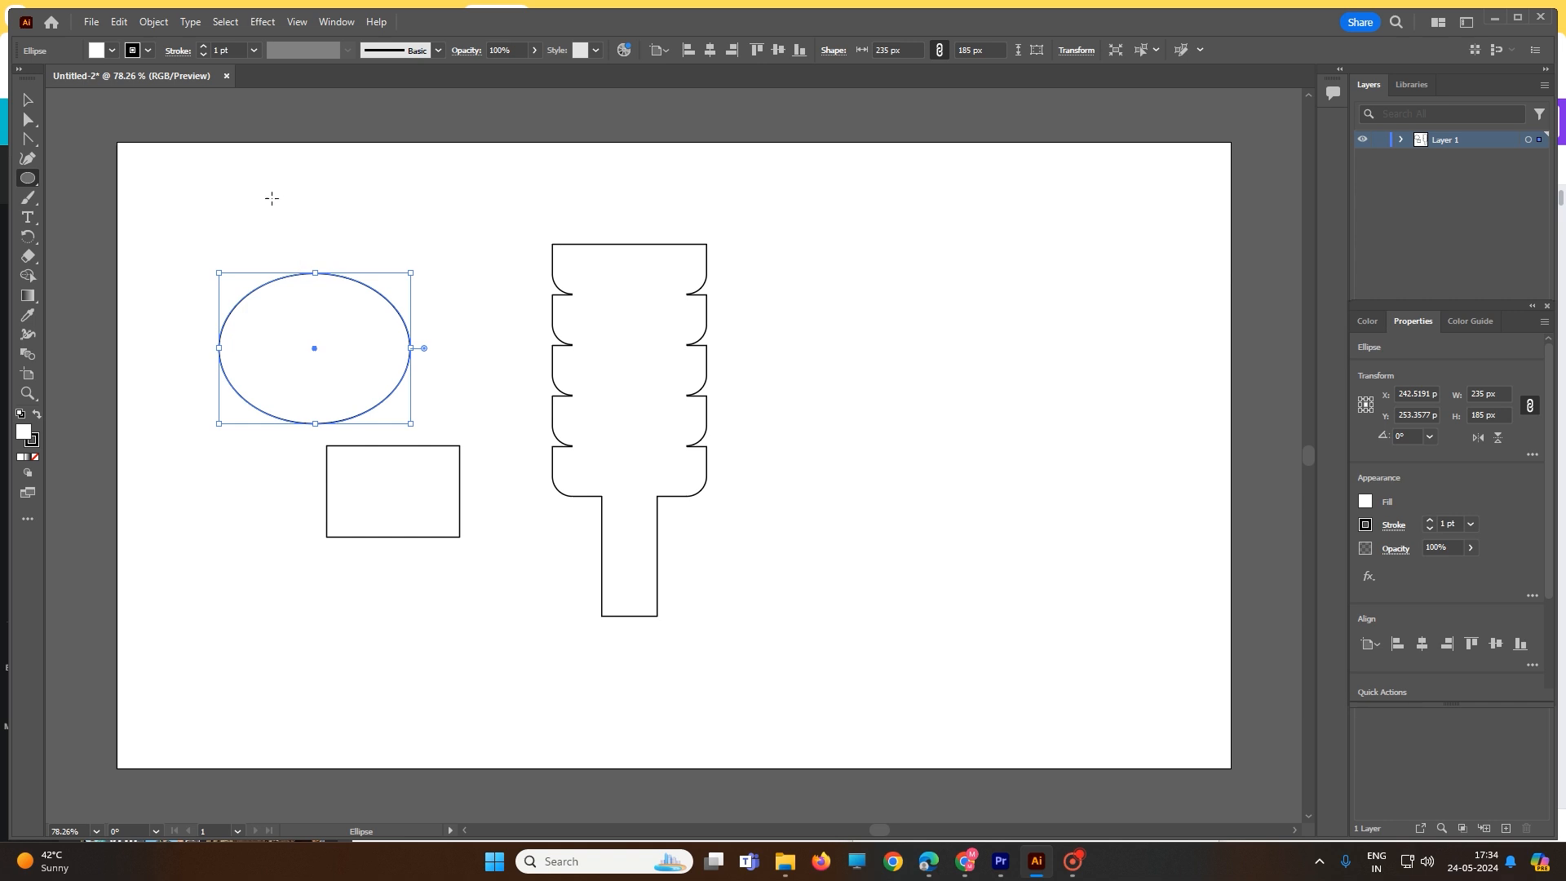
left_click_drag(272, 197, 418, 363)
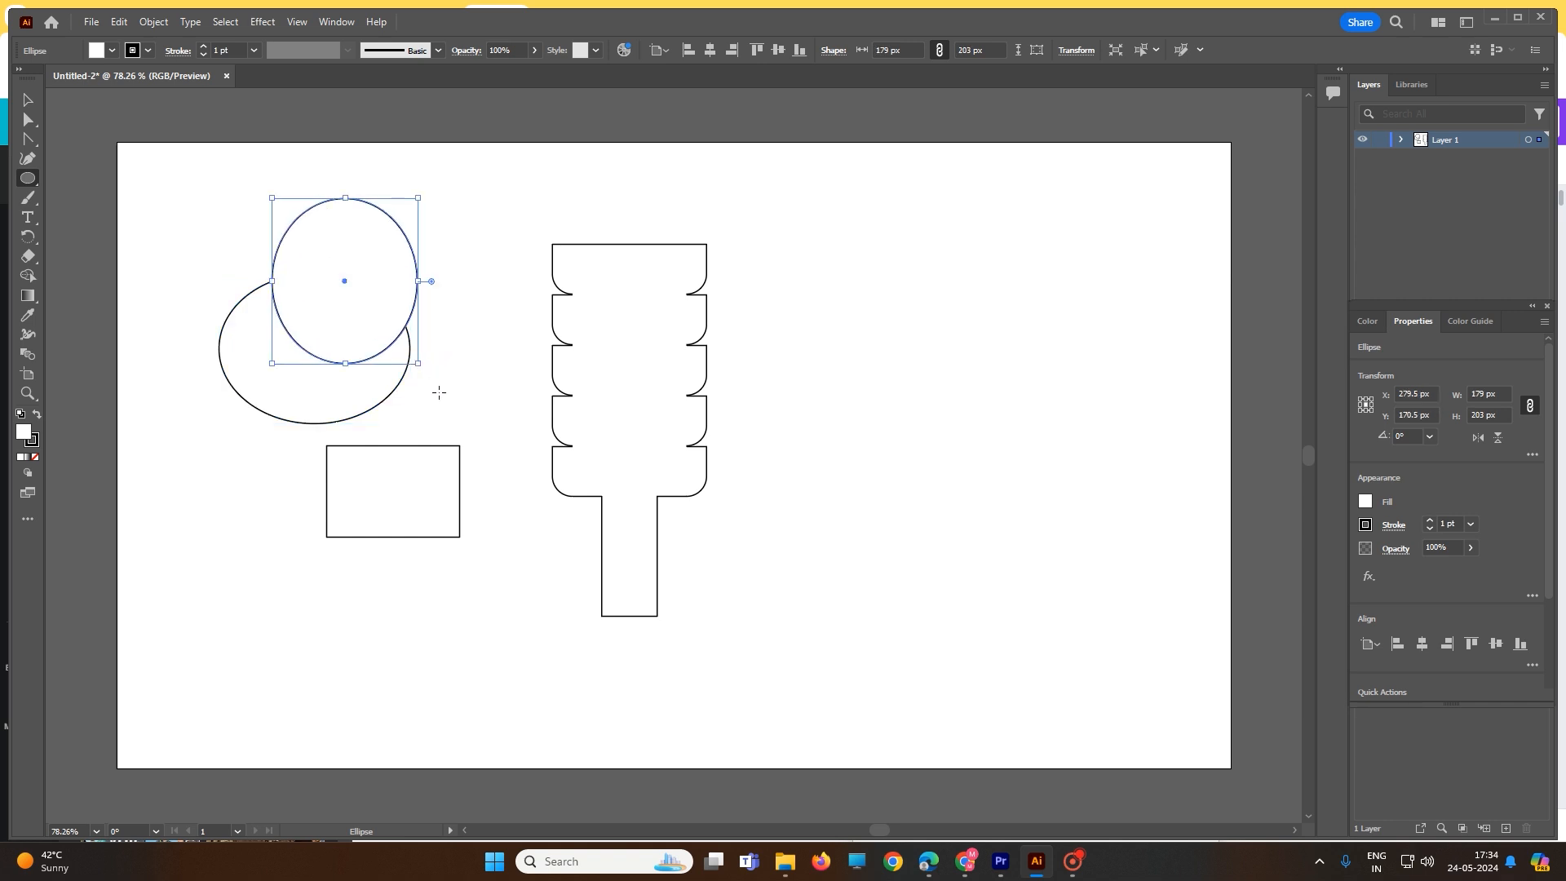
left_click(438, 393)
left_click(818, 457)
left_click(27, 99)
left_click(163, 277)
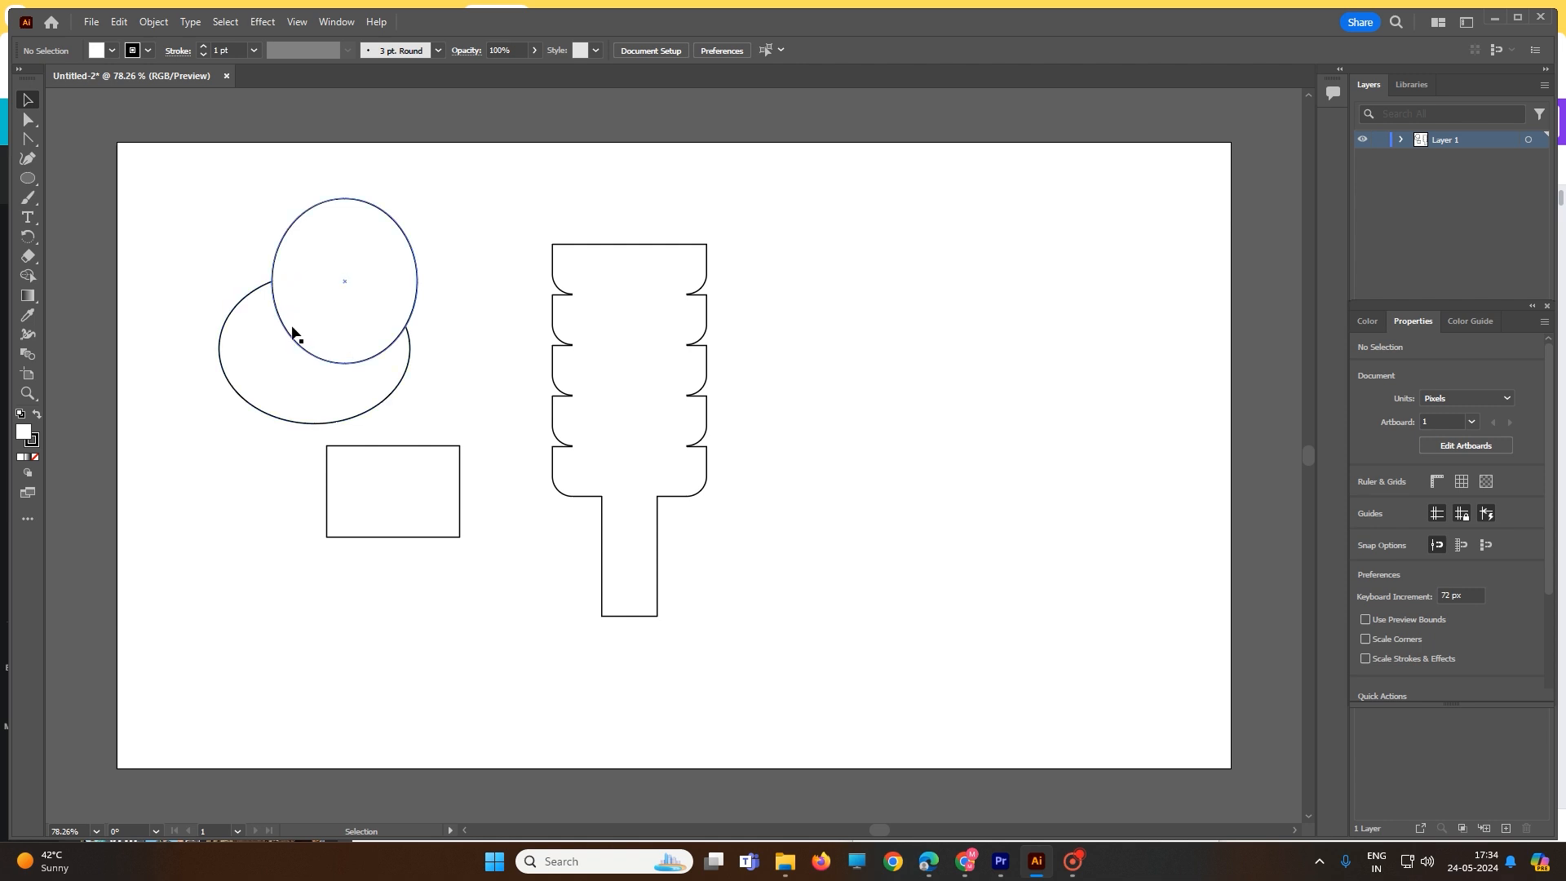
mouse_move(296, 335)
left_mouse_down()
mouse_move(353, 326)
mouse_move(295, 326)
left_mouse_up()
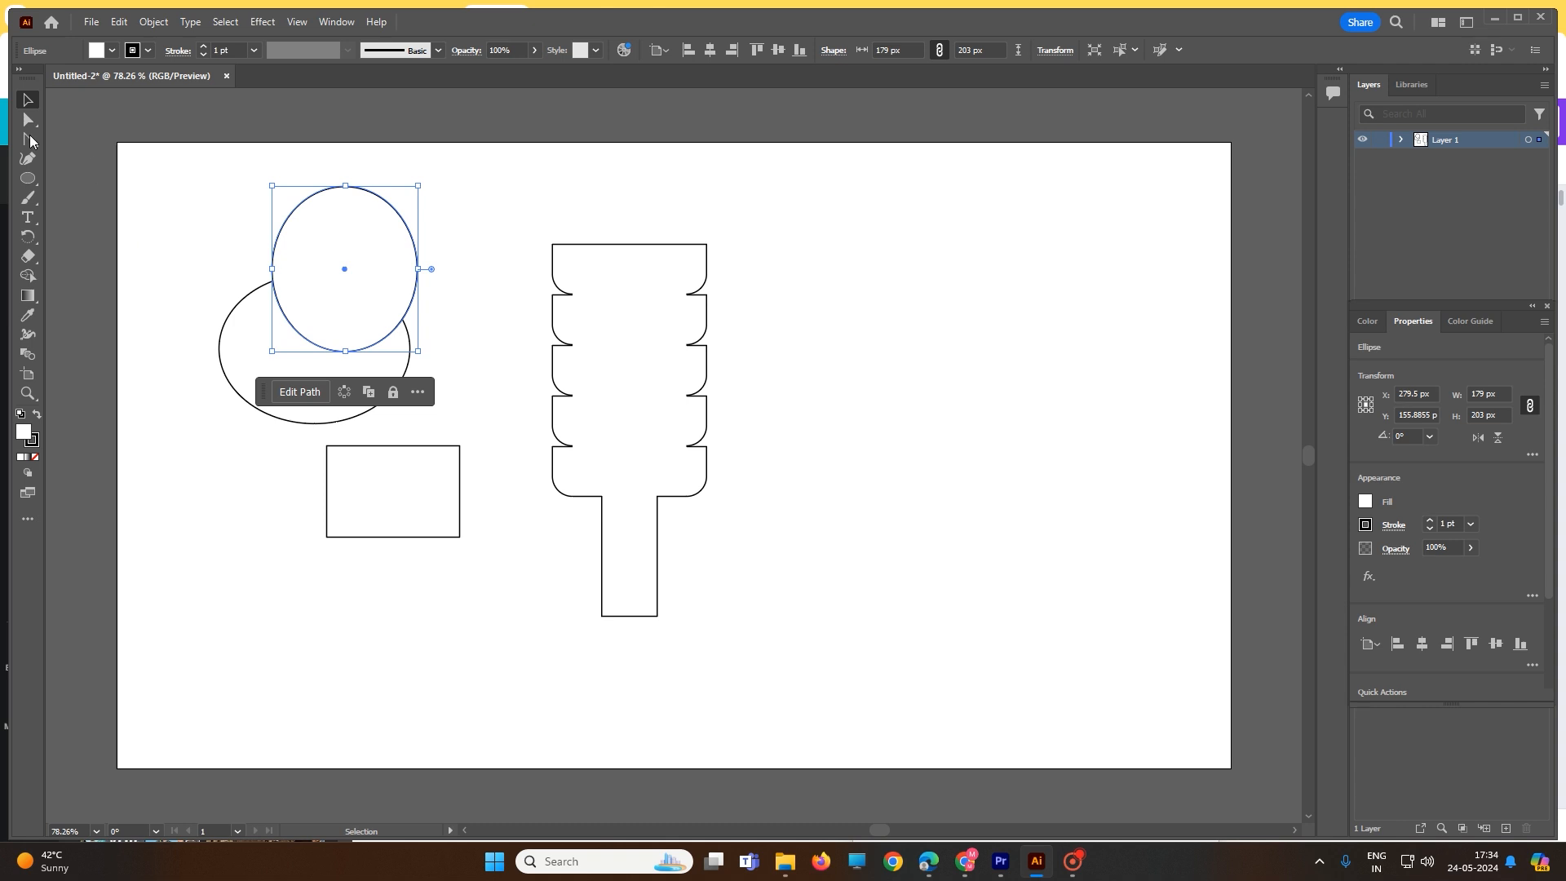
- Use Shape Builder on the two overlapping ellipses to turn their overlap into a separate shape
left_click(194, 175)
left_click_drag(172, 128, 460, 434)
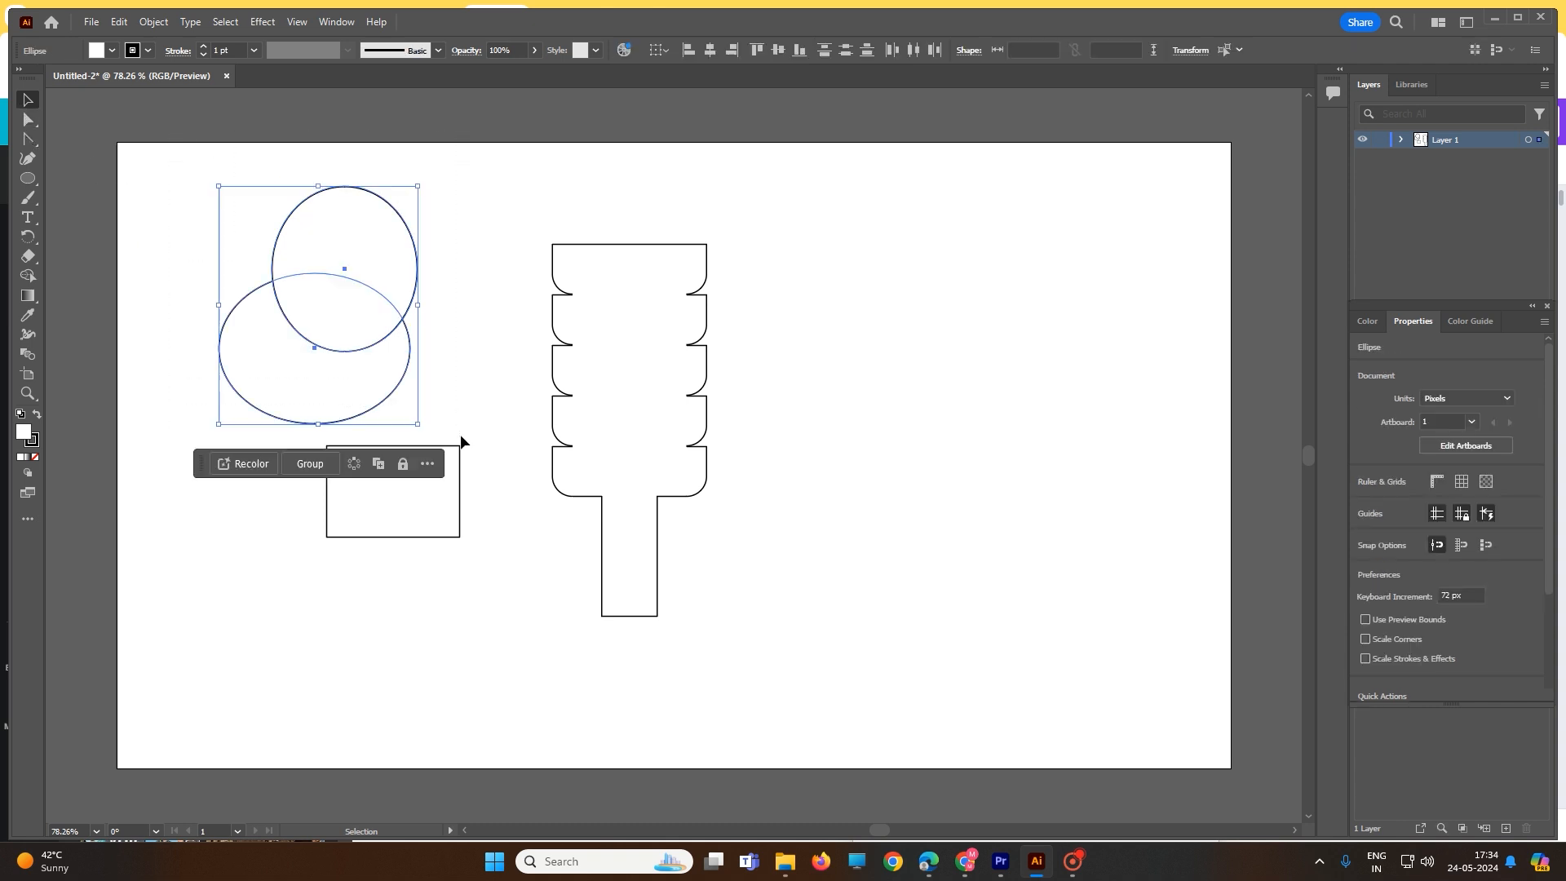
left_click(28, 277)
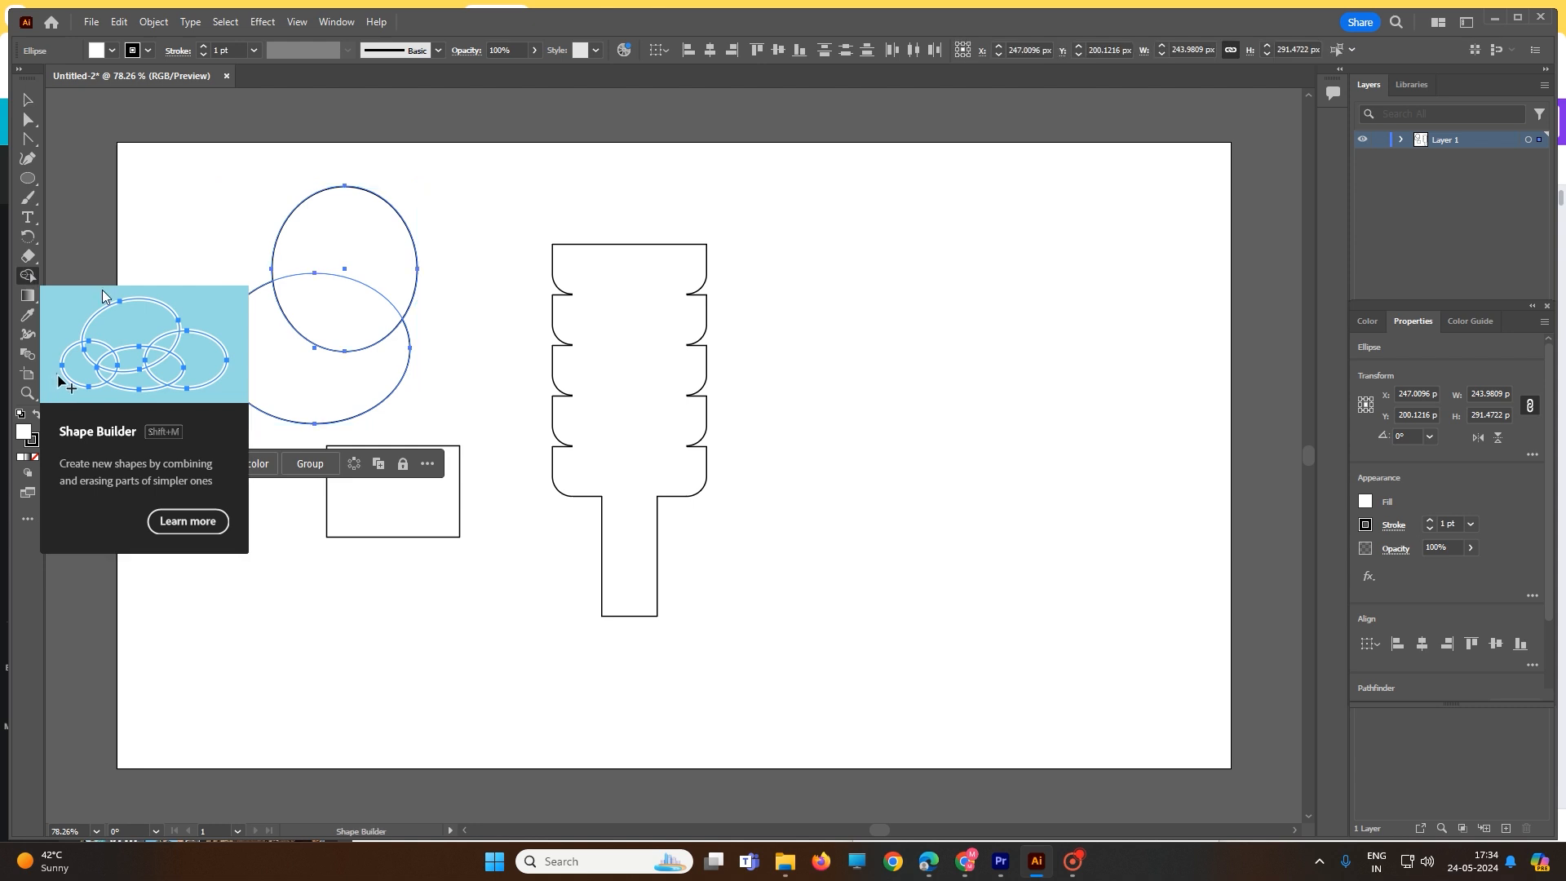
left_click(318, 314)
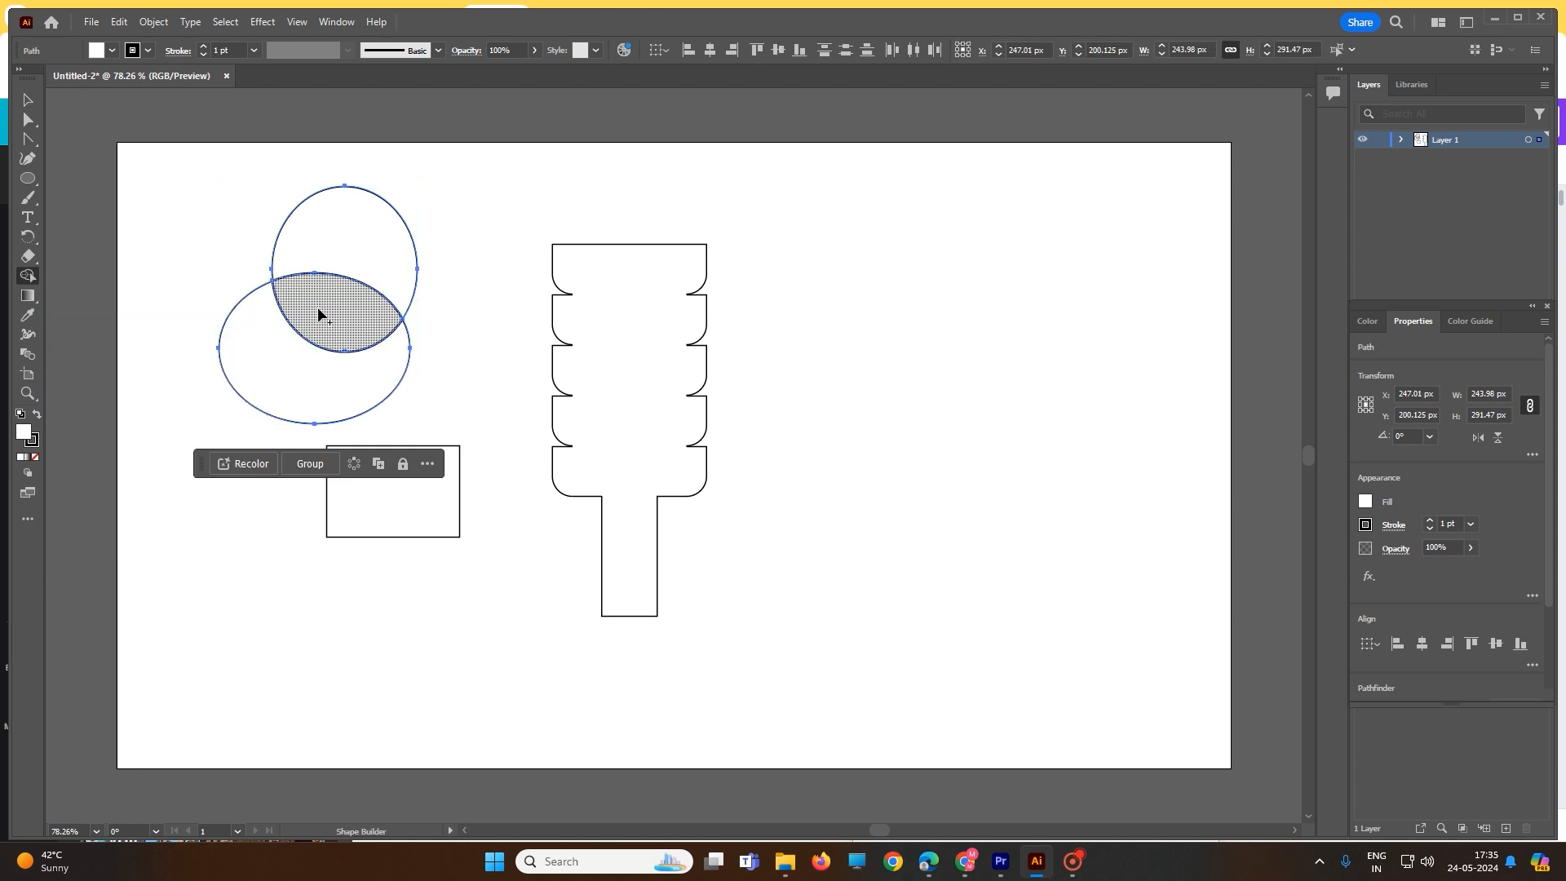
- Move the leaf-shaped overlap piece out of the ellipses into the empty area beyond the merged shape
left_click(28, 100)
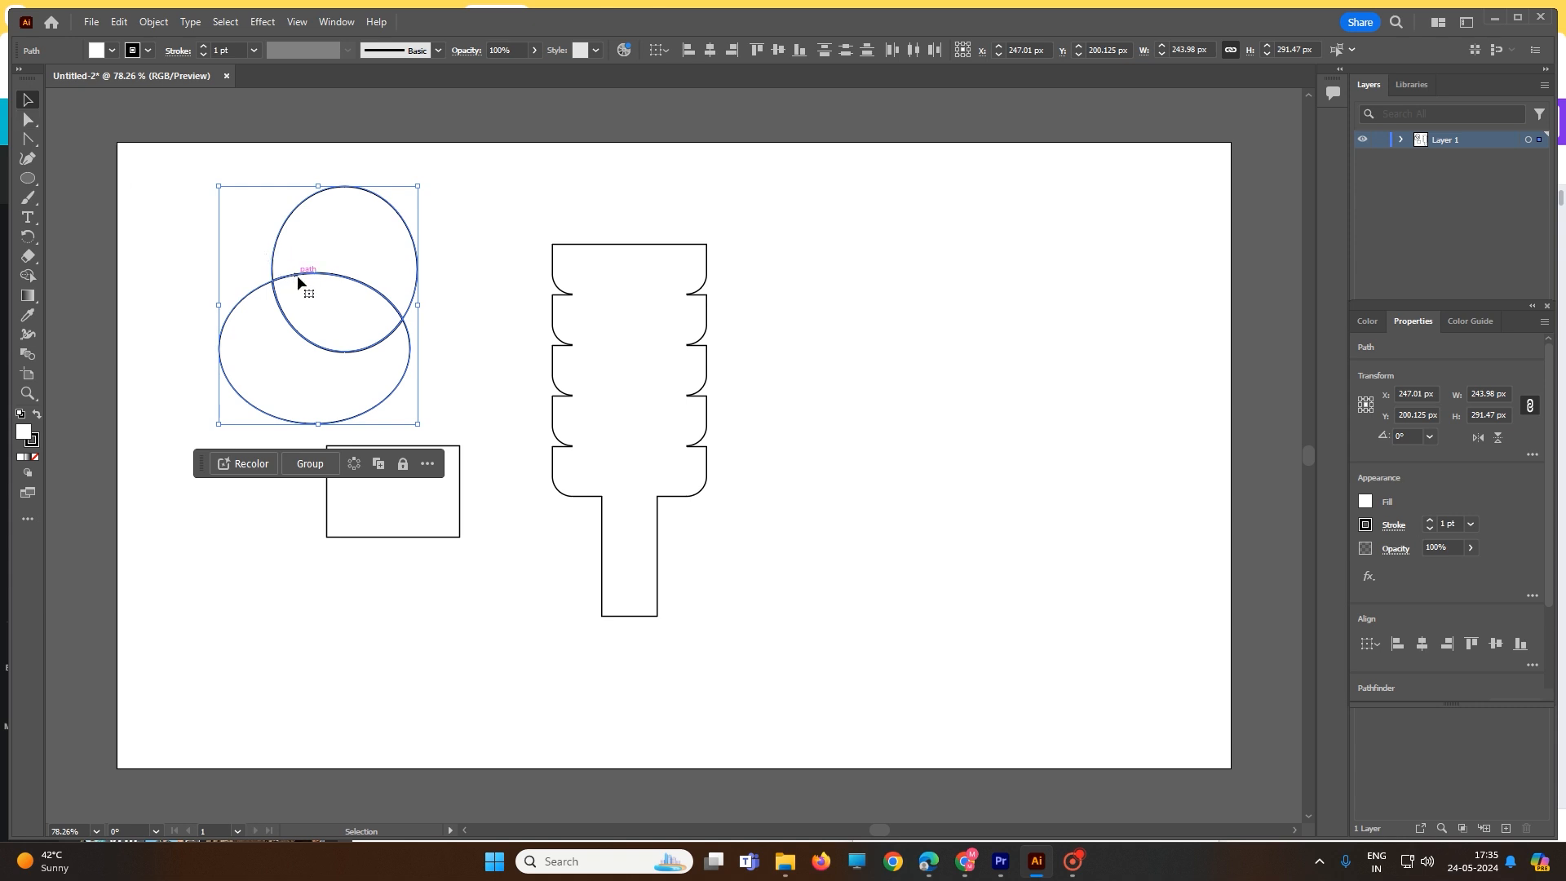
left_click(442, 325)
left_click_drag(394, 341, 1023, 532)
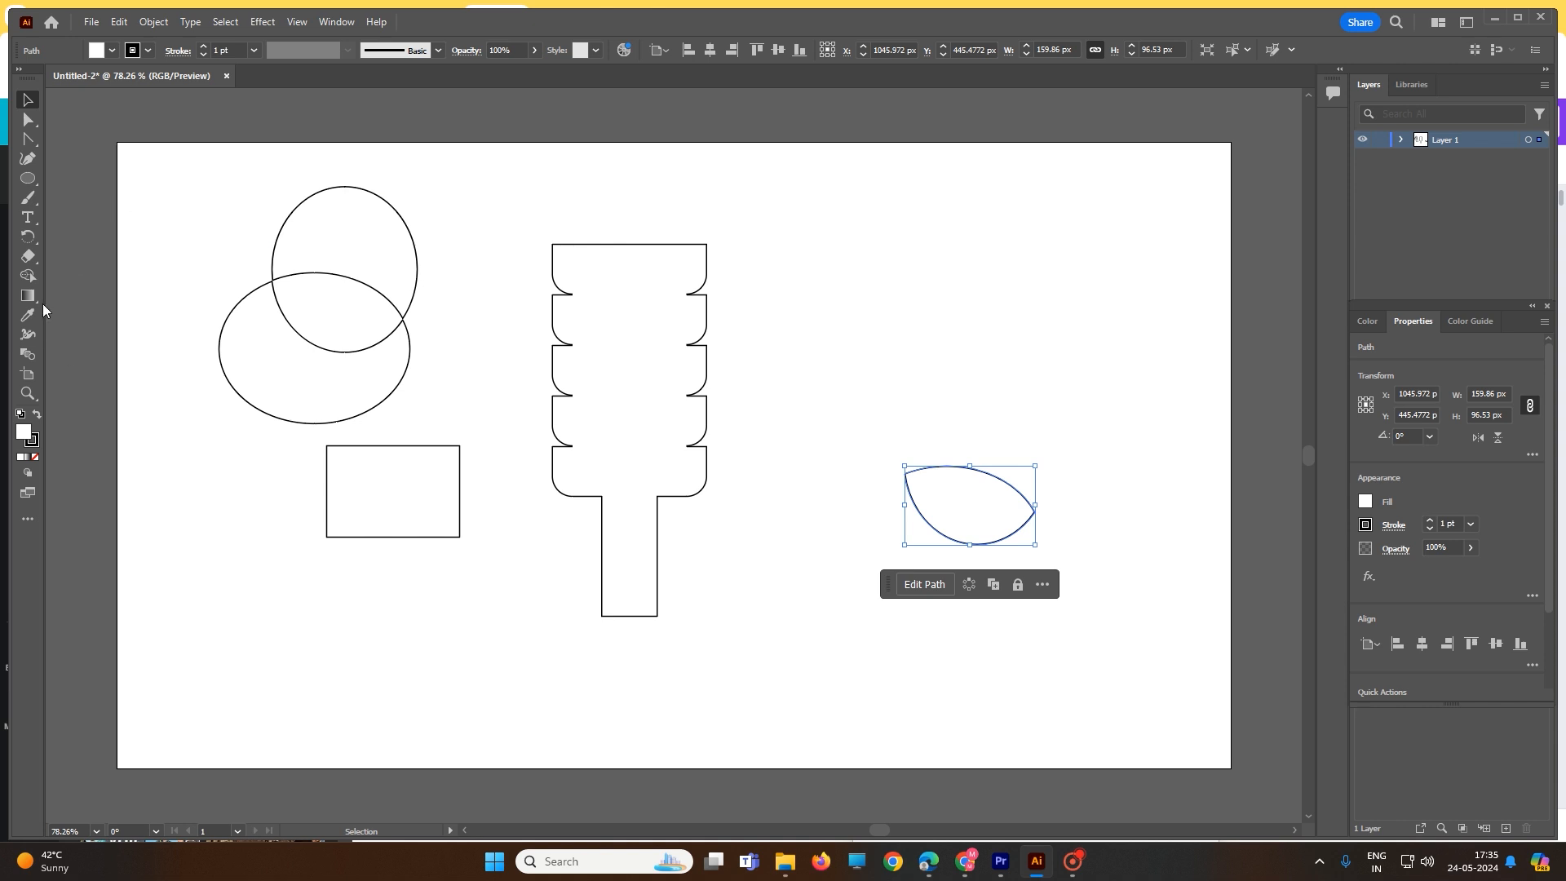
left_click(30, 258)
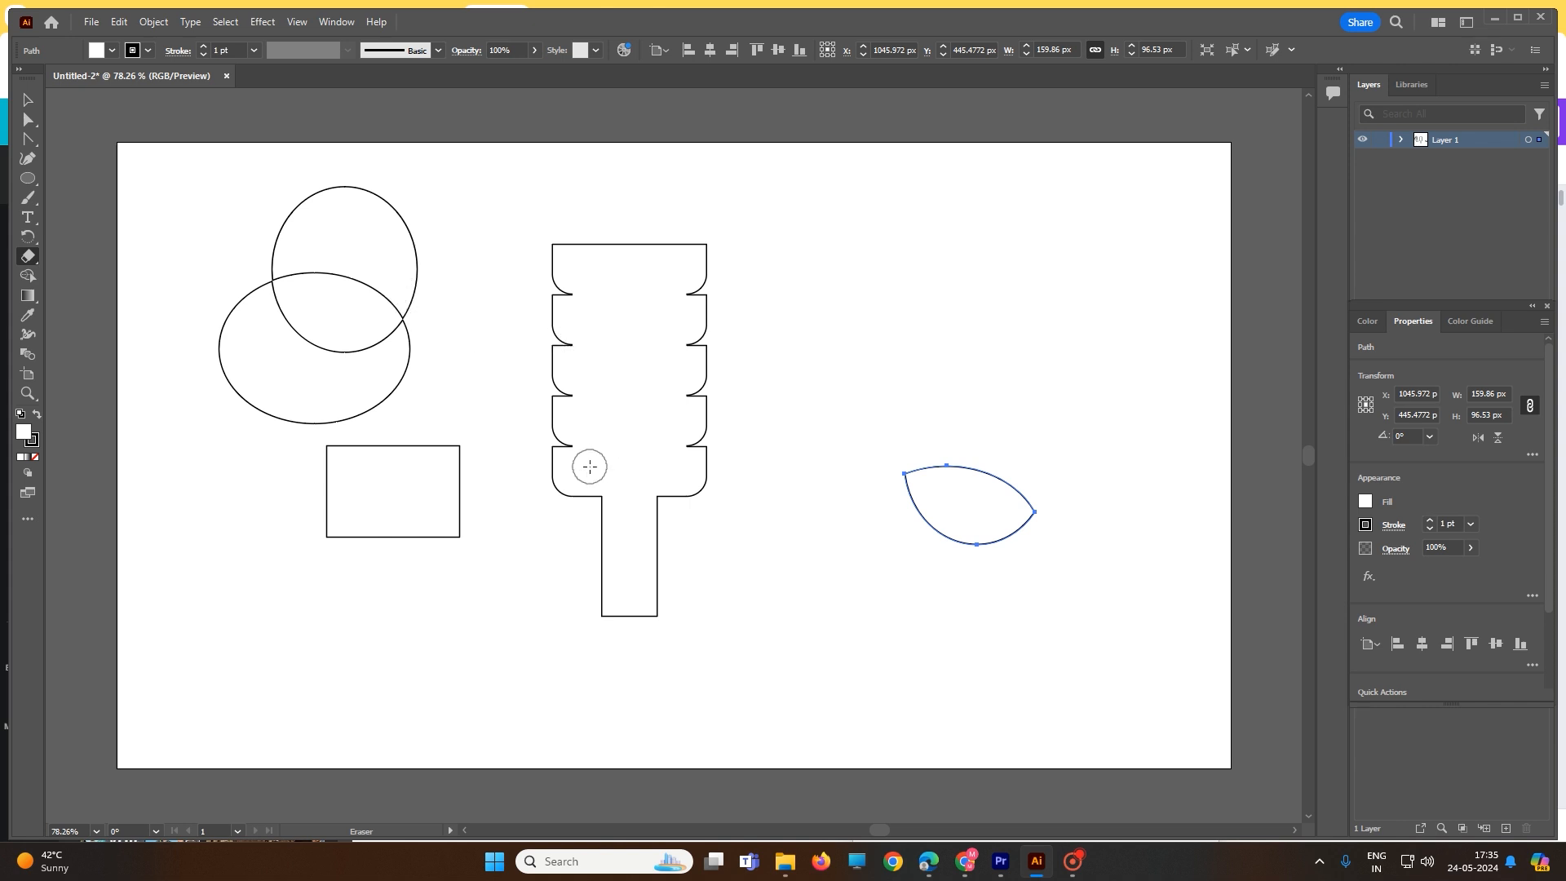
left_click_drag(594, 482, 620, 541)
key("ctrl+z")
key("ctrl+z")
- Erase a curved strip along each side of the merged shape's stem with the Eraser, leaving a narrow neck above its base
left_click(27, 99)
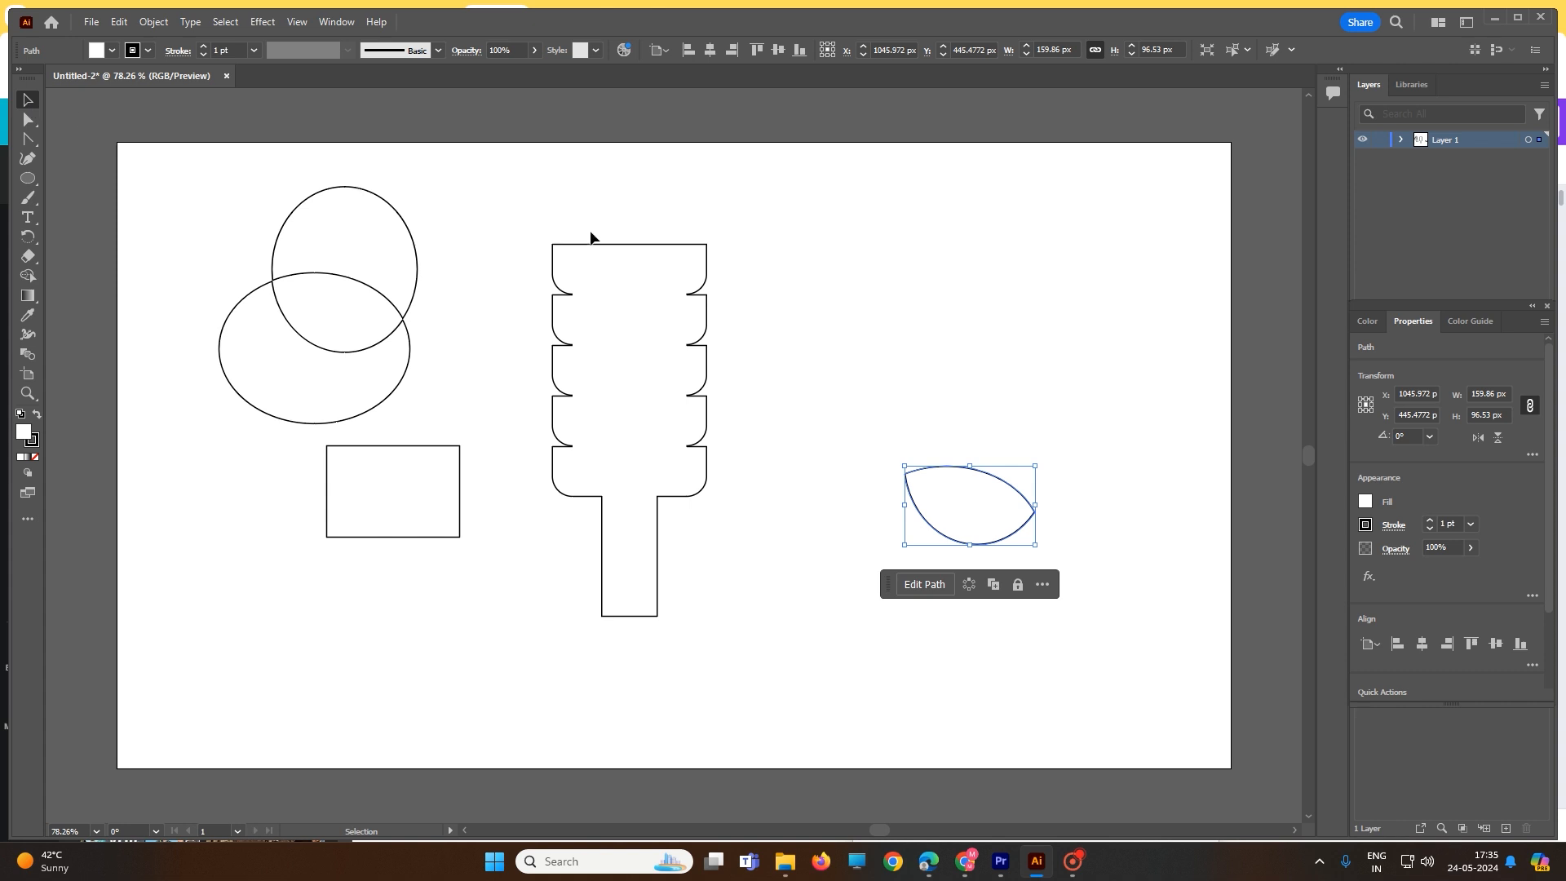
left_click_drag(529, 184, 785, 675)
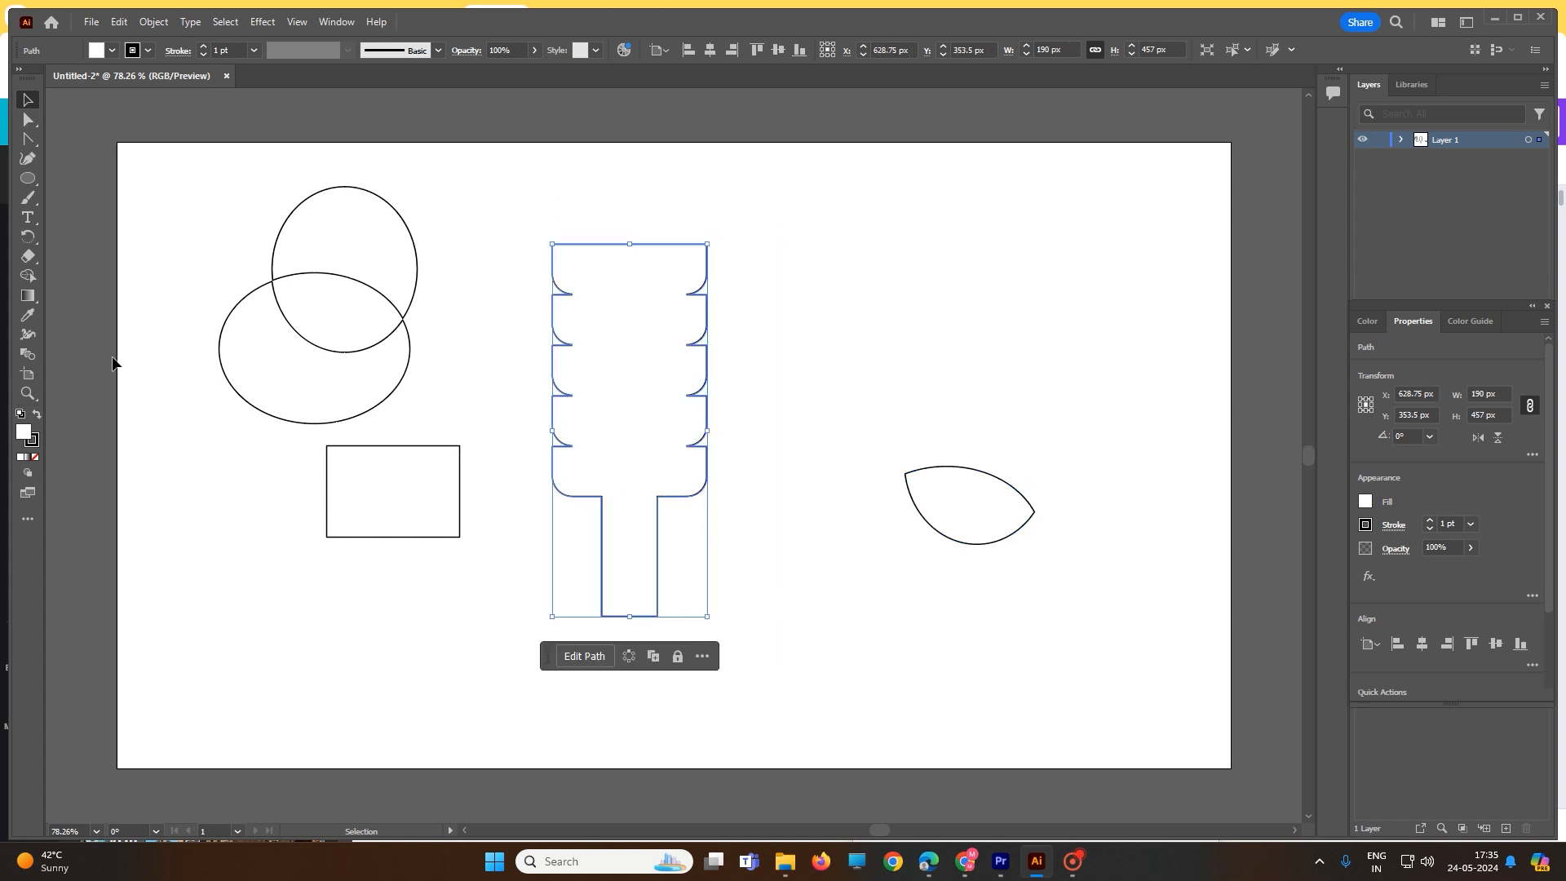
left_click(27, 258)
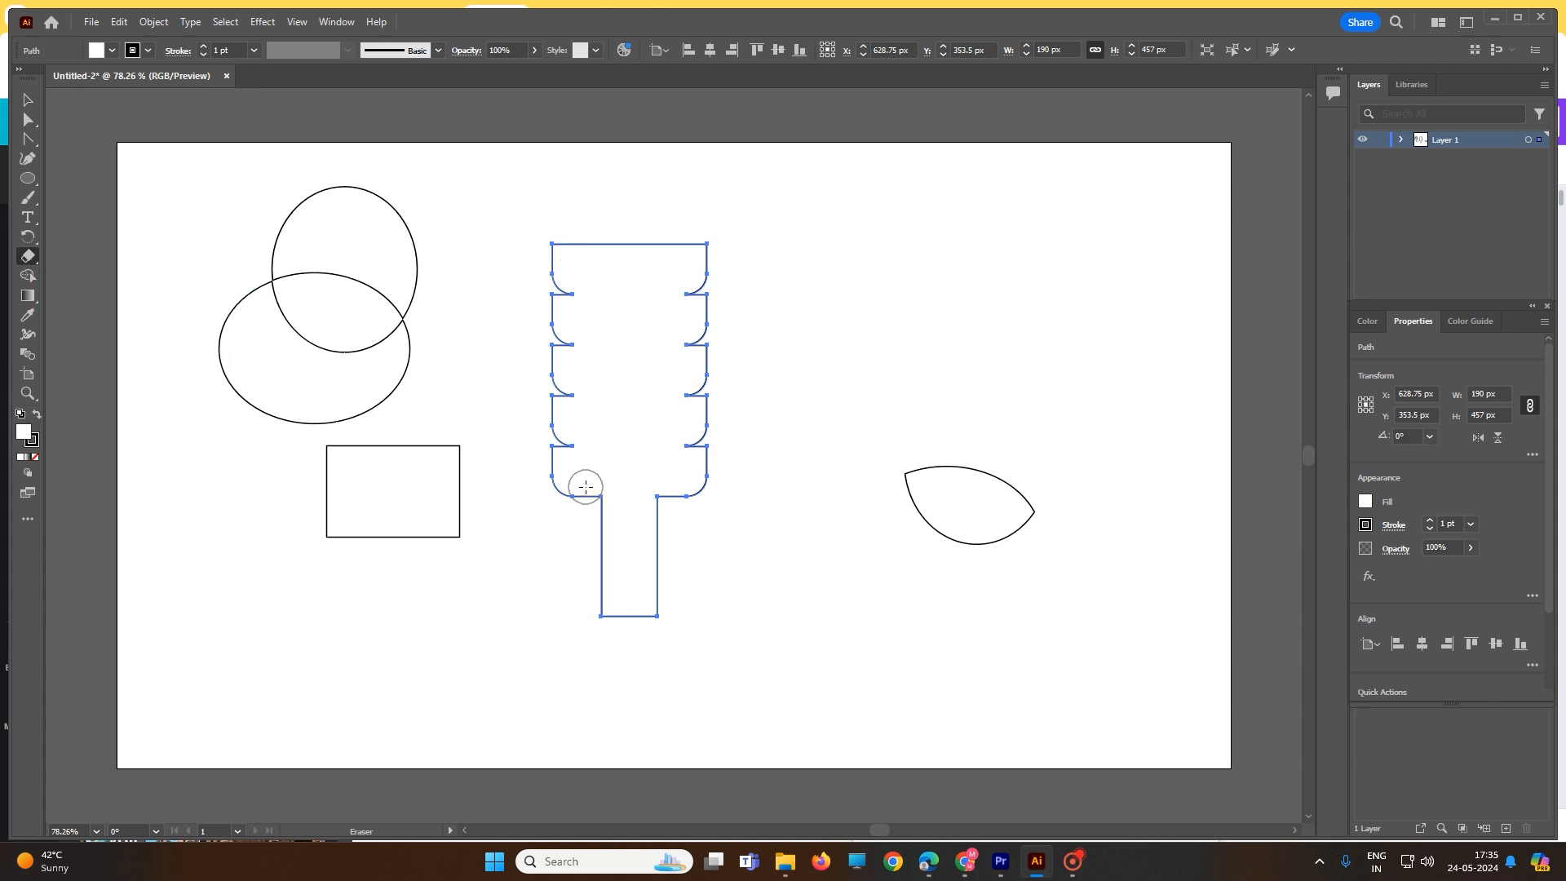
left_click_drag(586, 487, 619, 573)
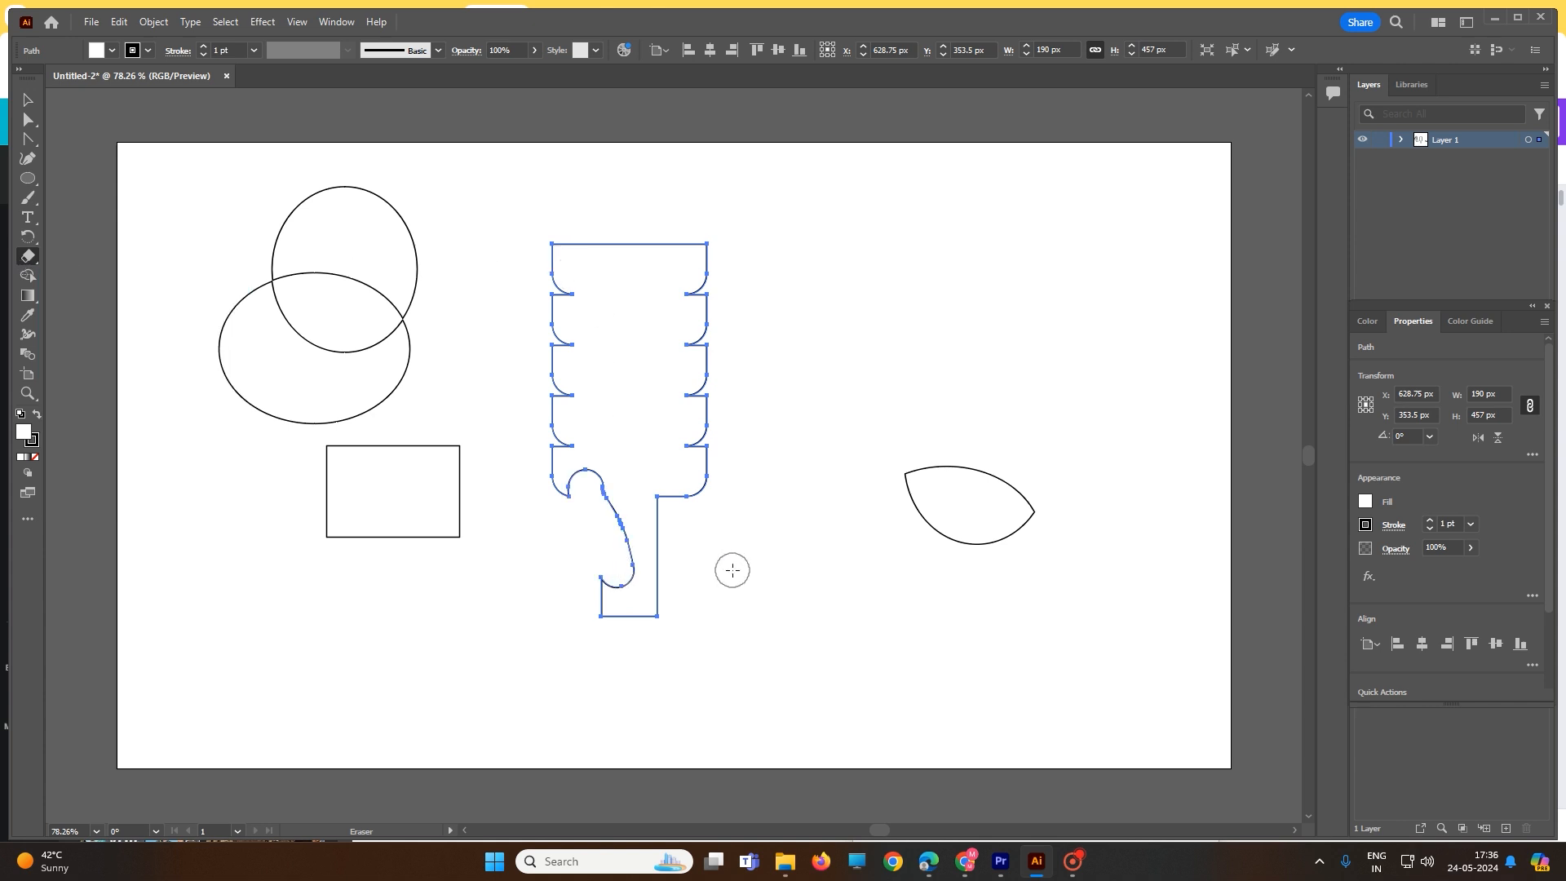
left_click_drag(661, 473, 652, 585)
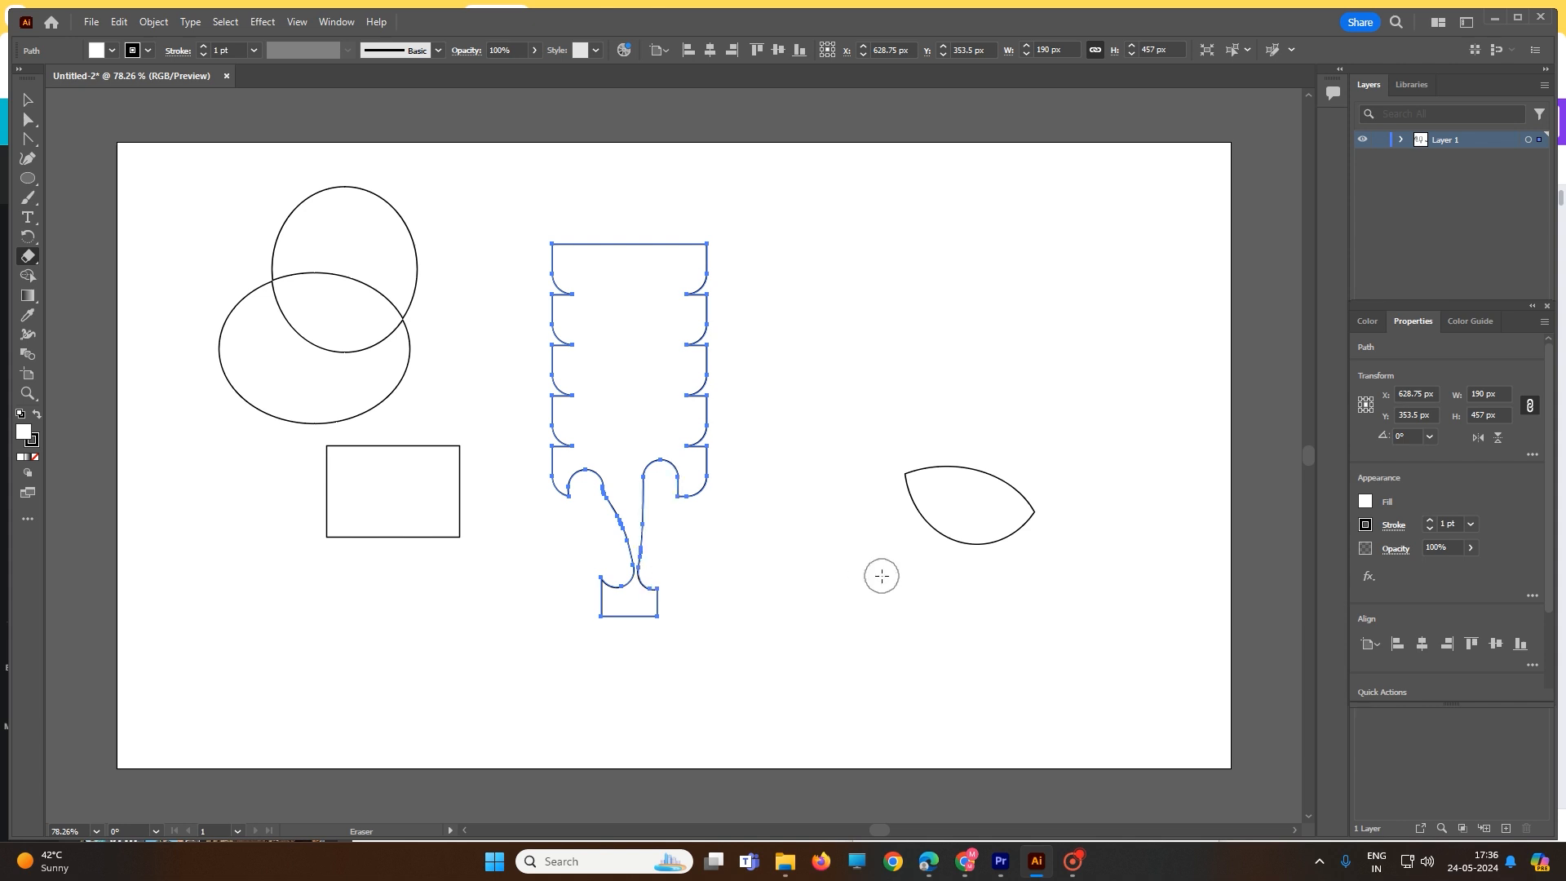
left_click(27, 99)
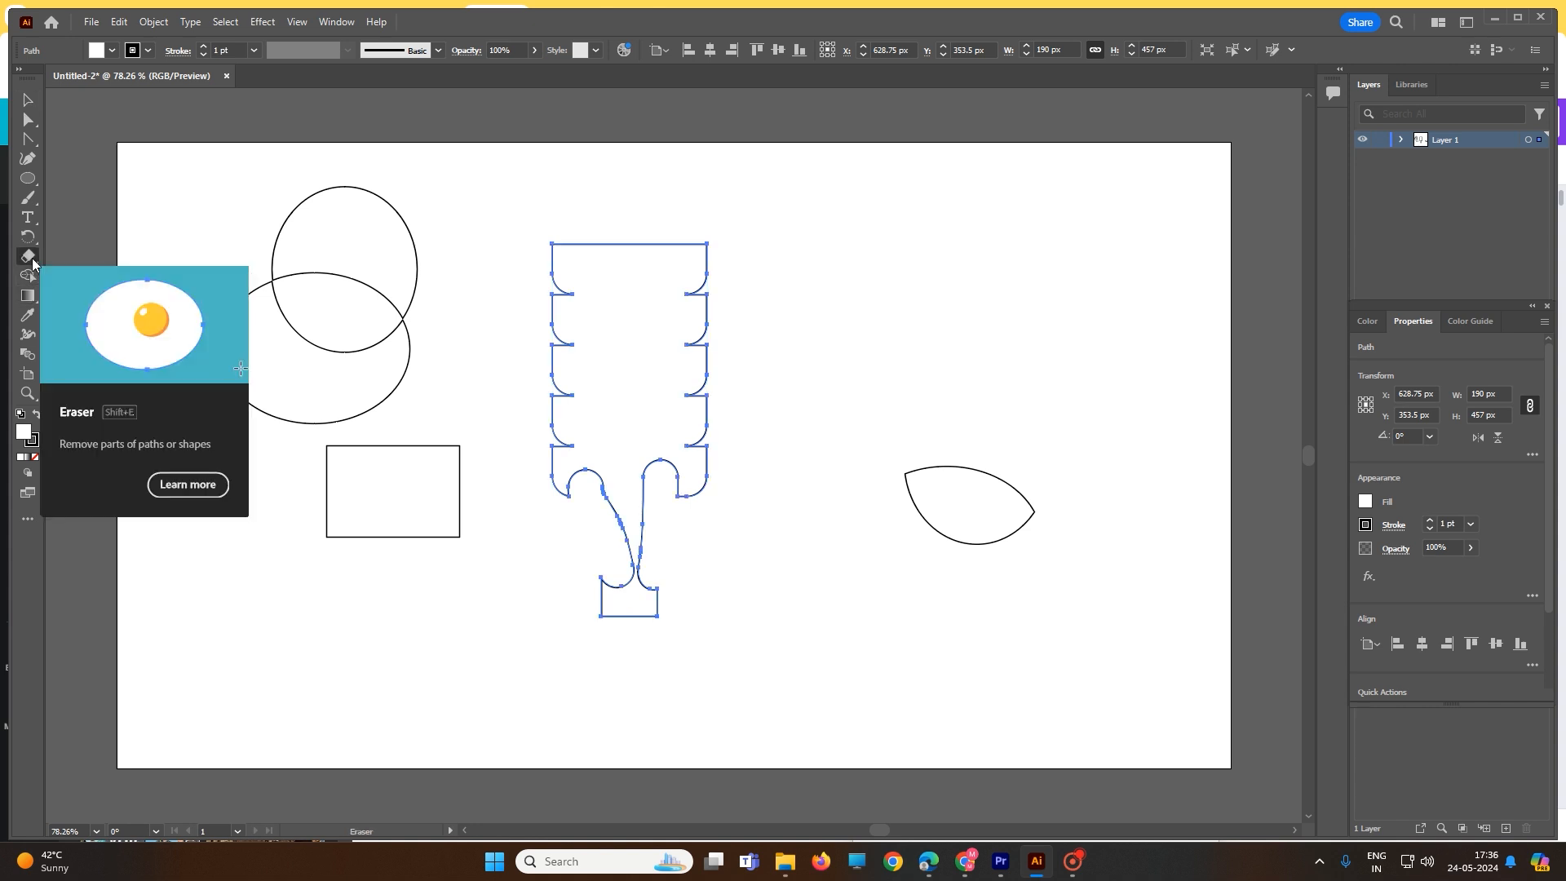
- Cut the rectangle's top edge with the Scissors tool at two points, X 345 px and X 387 px
left_click(33, 261)
left_click(89, 278)
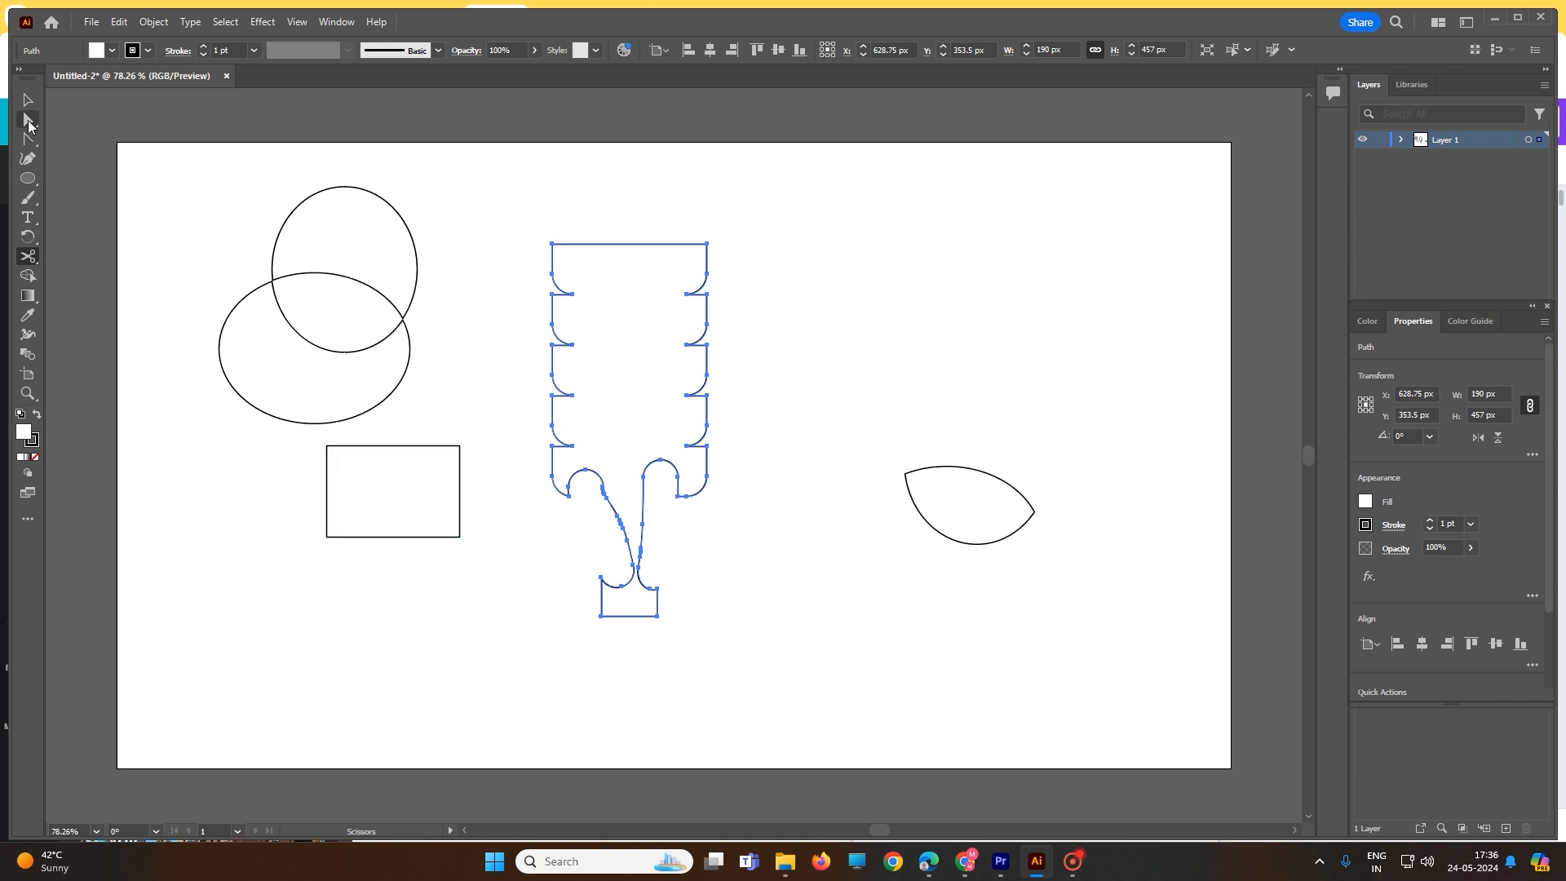
key("v")
left_click_drag(297, 444, 522, 600)
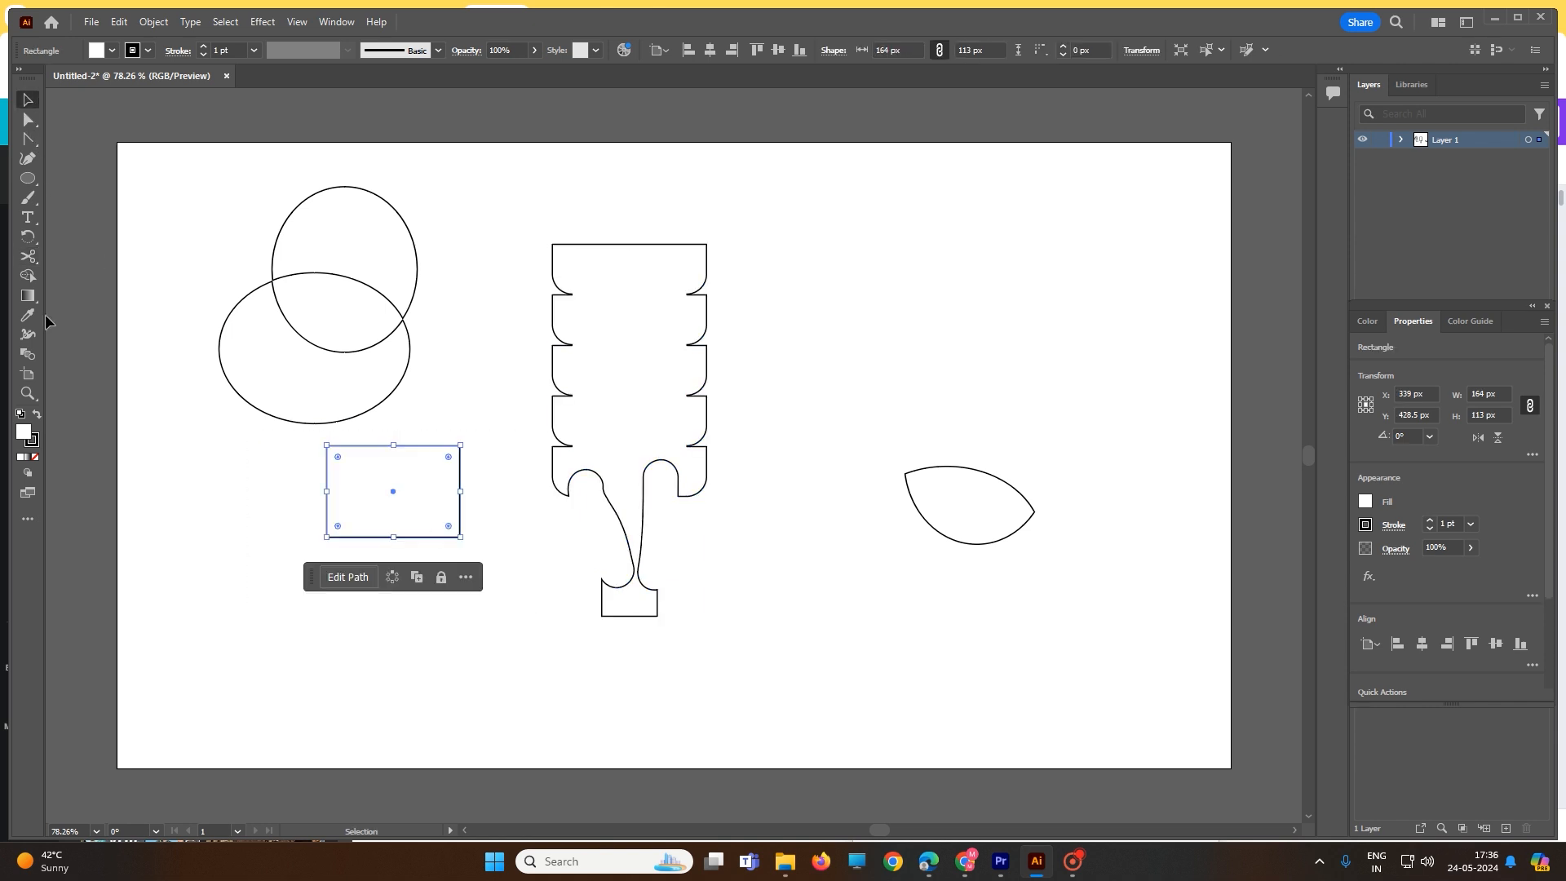
left_click(31, 259)
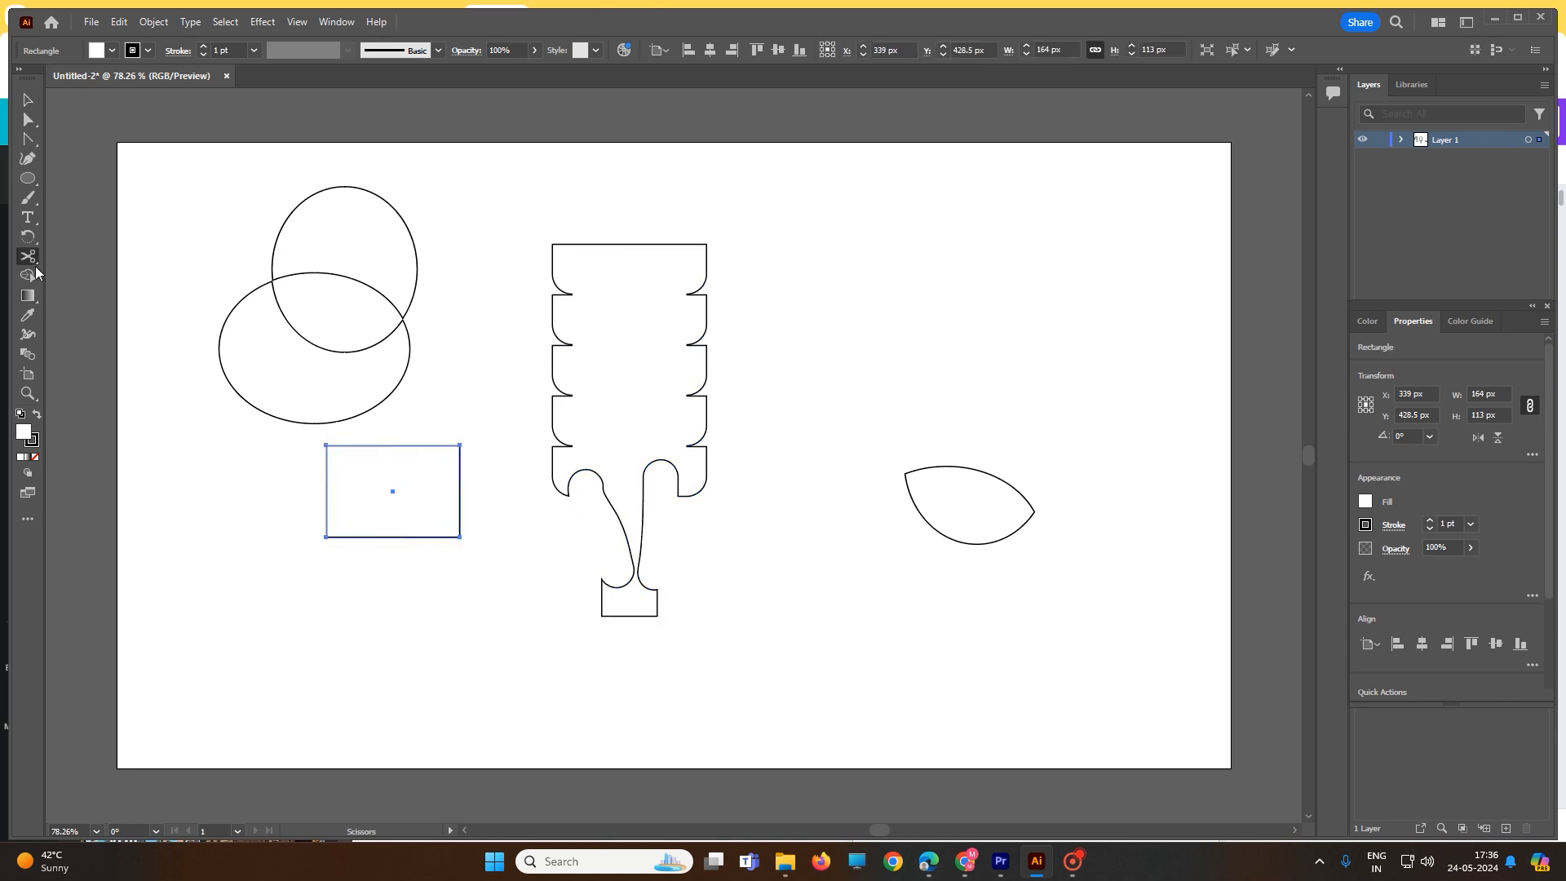
left_click(398, 445)
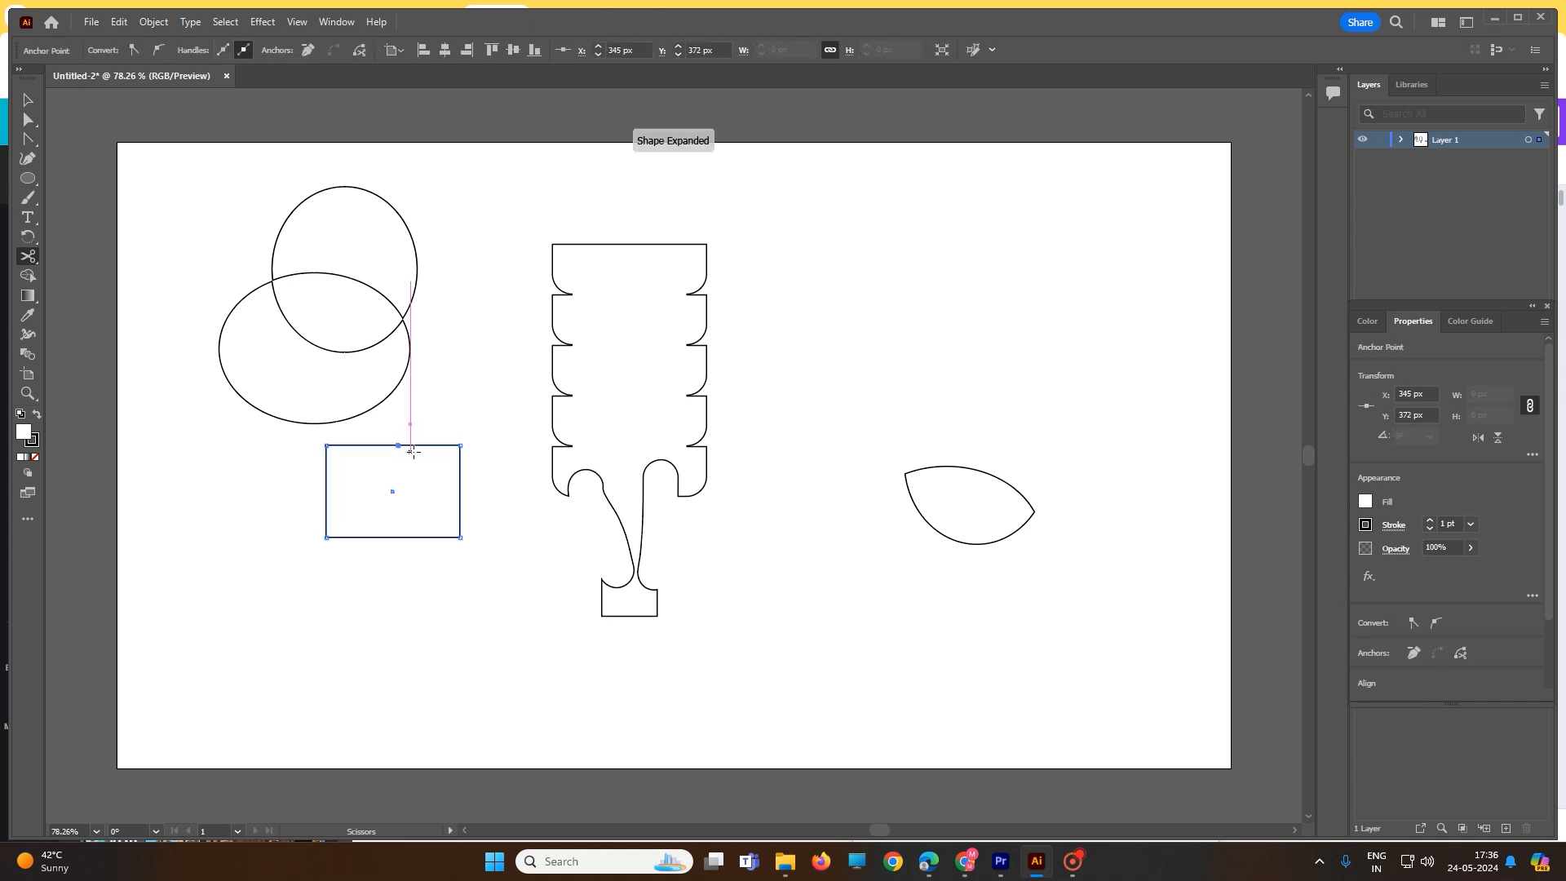
left_click(432, 446)
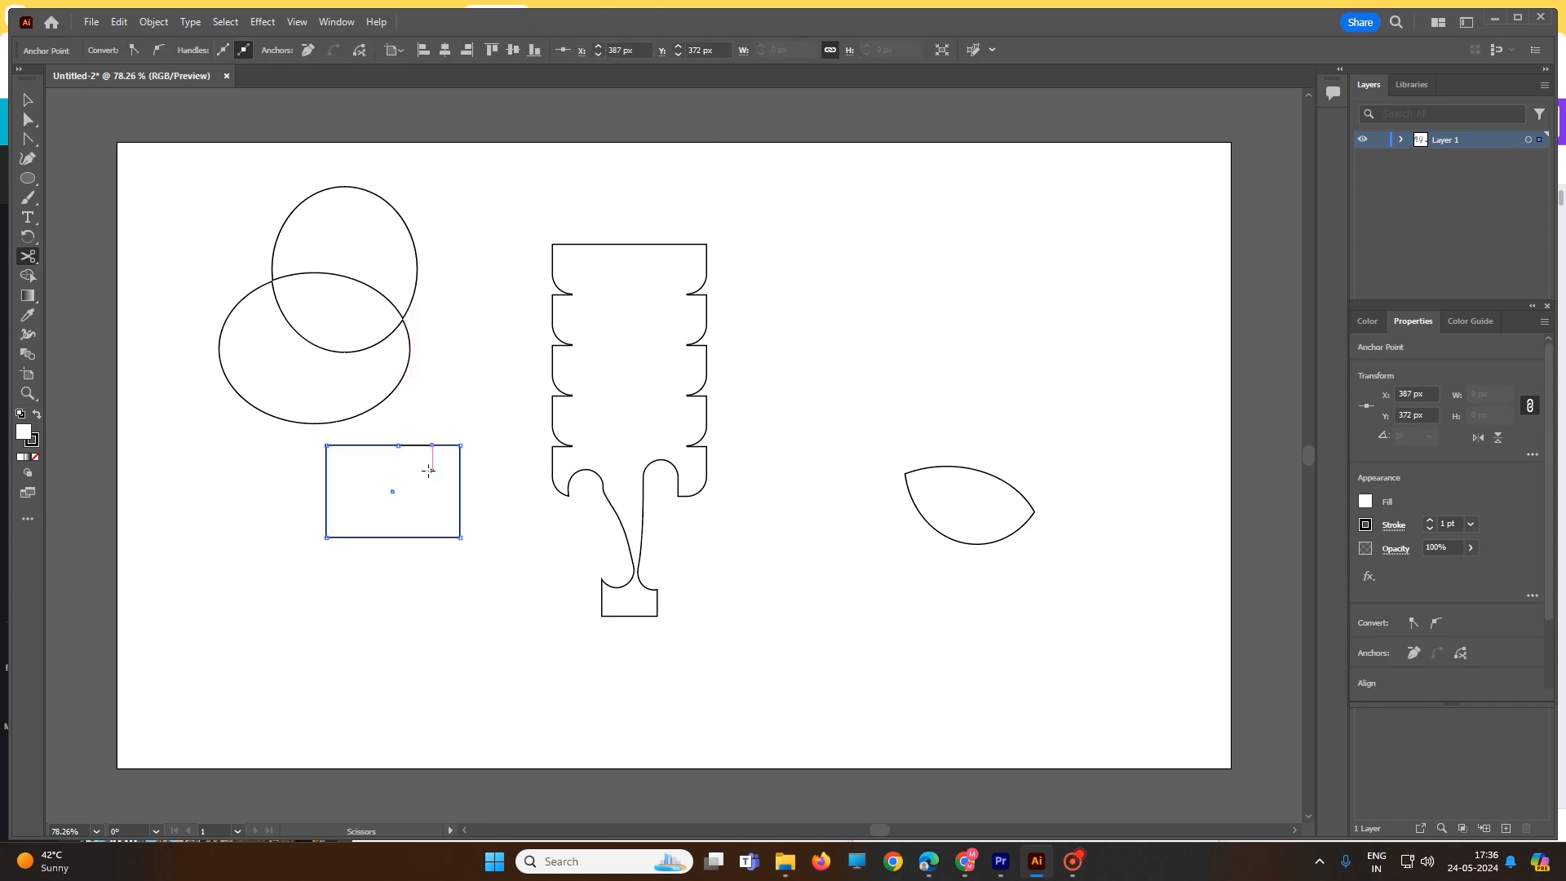
- Delete the segment between the two cuts to leave a gap in the rectangle's top edge
scroll(398, 484, "up", 1)
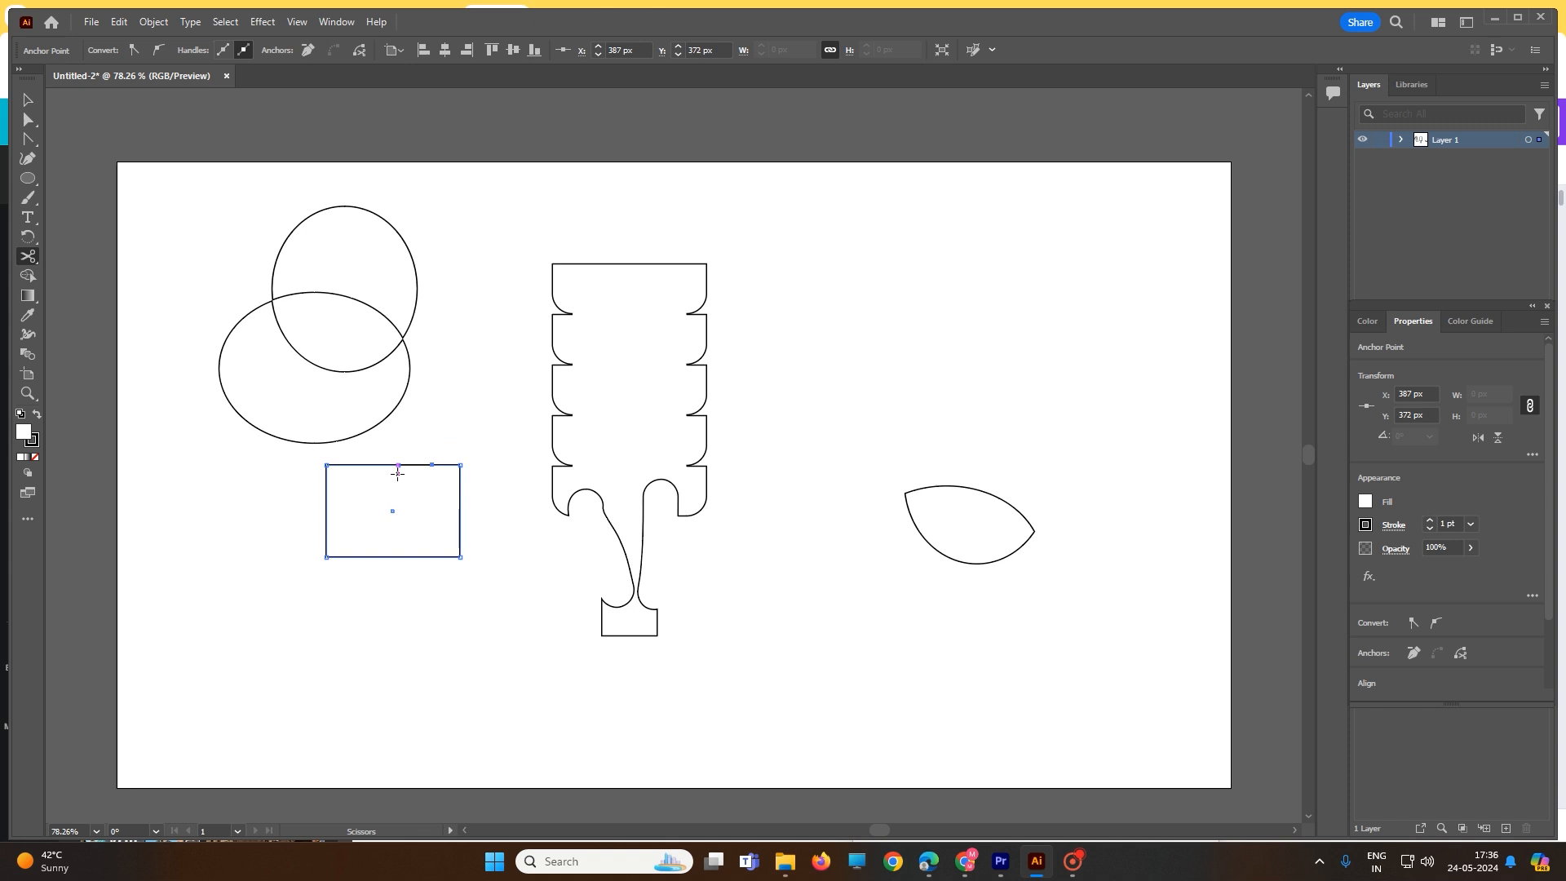
scroll(375, 478, "up", 6)
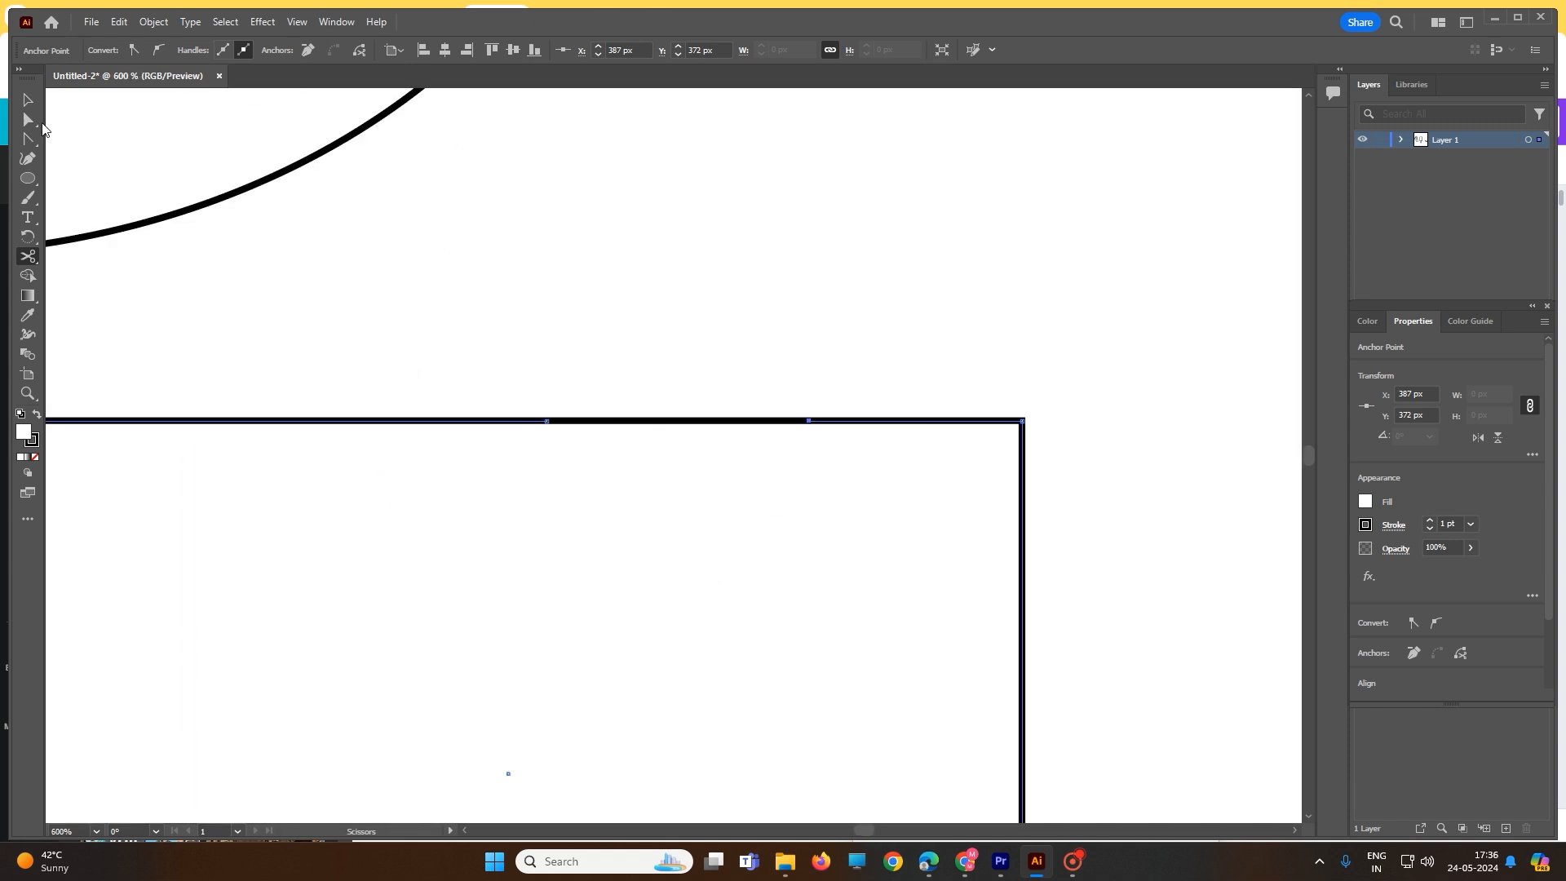
left_click(27, 100)
left_click(546, 317)
scroll(603, 384, "down", 1)
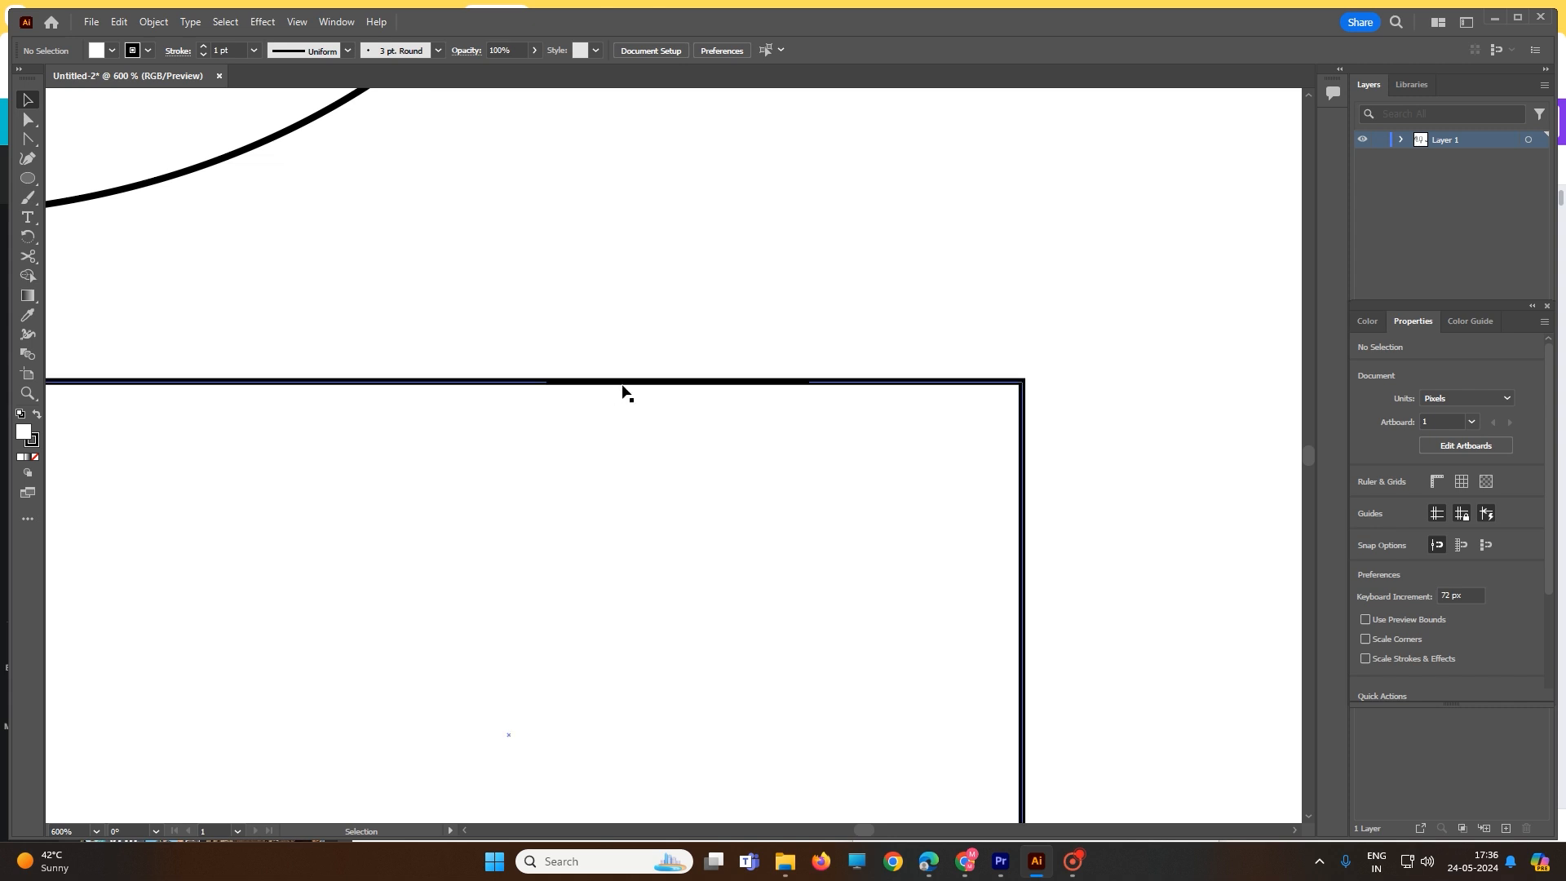
left_click(623, 383)
key("Delete")
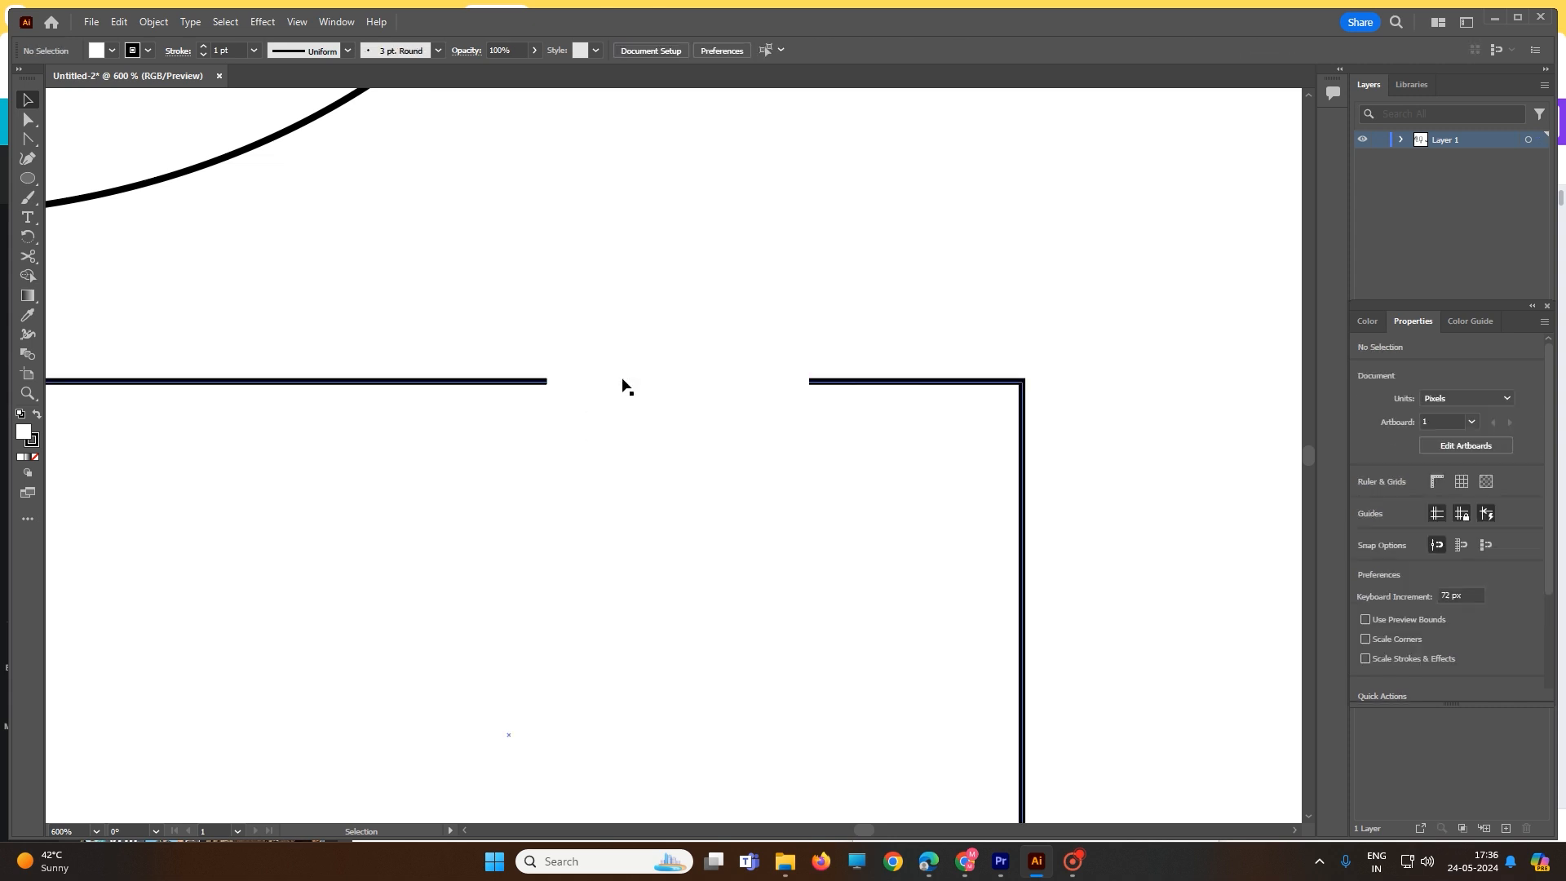
- Cut the merged shape's left edge in its fourth section at two points about 17 px apart with the Scissors tool, and deselect it
scroll(650, 395, "down", 3)
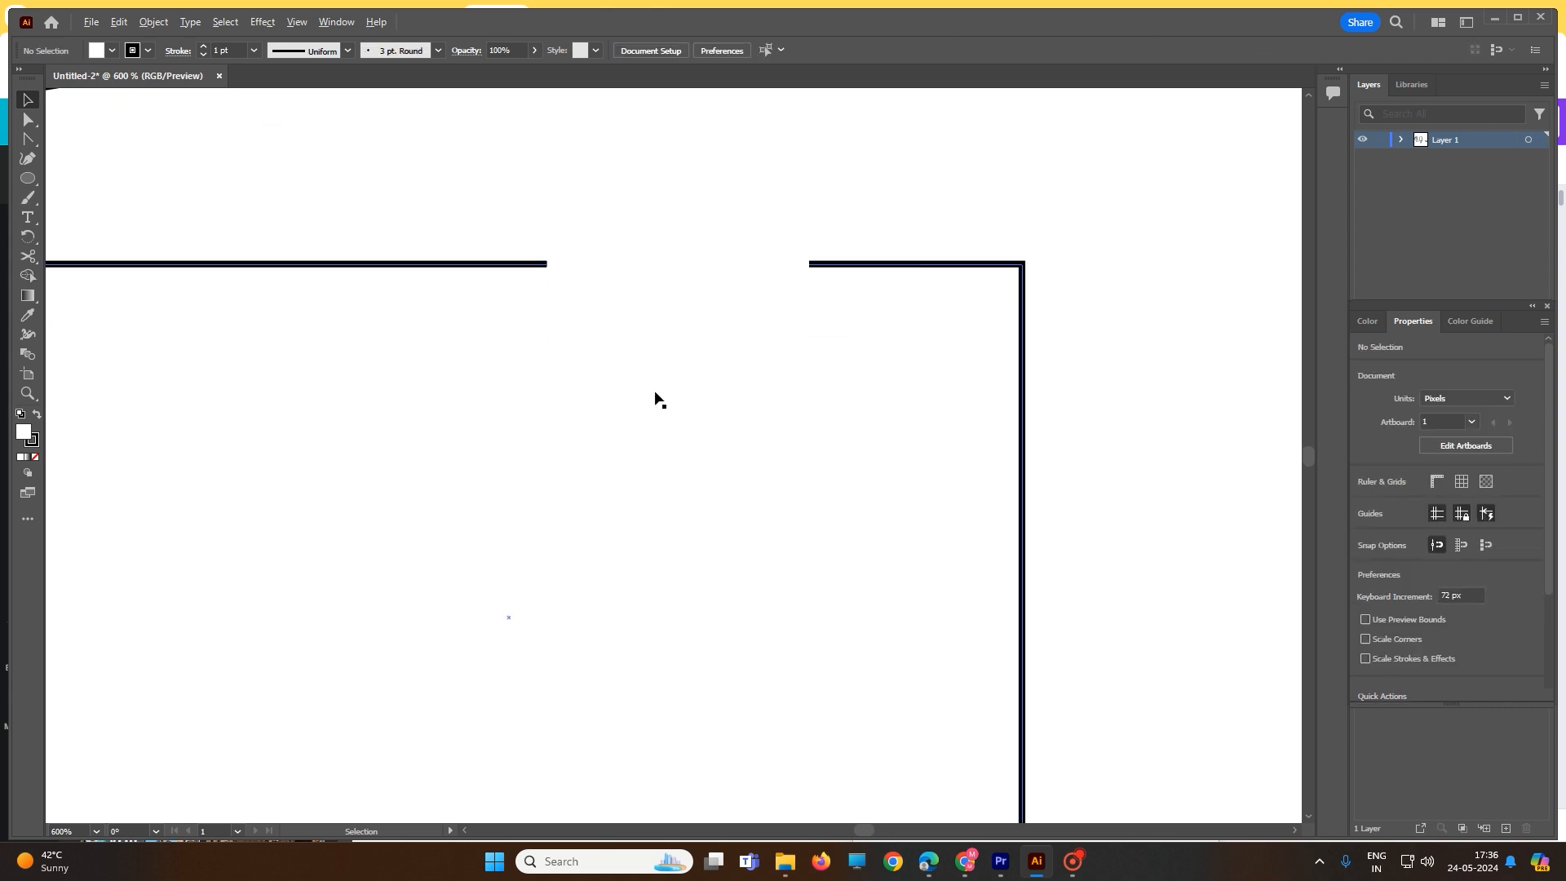
scroll(657, 400, "down", 6)
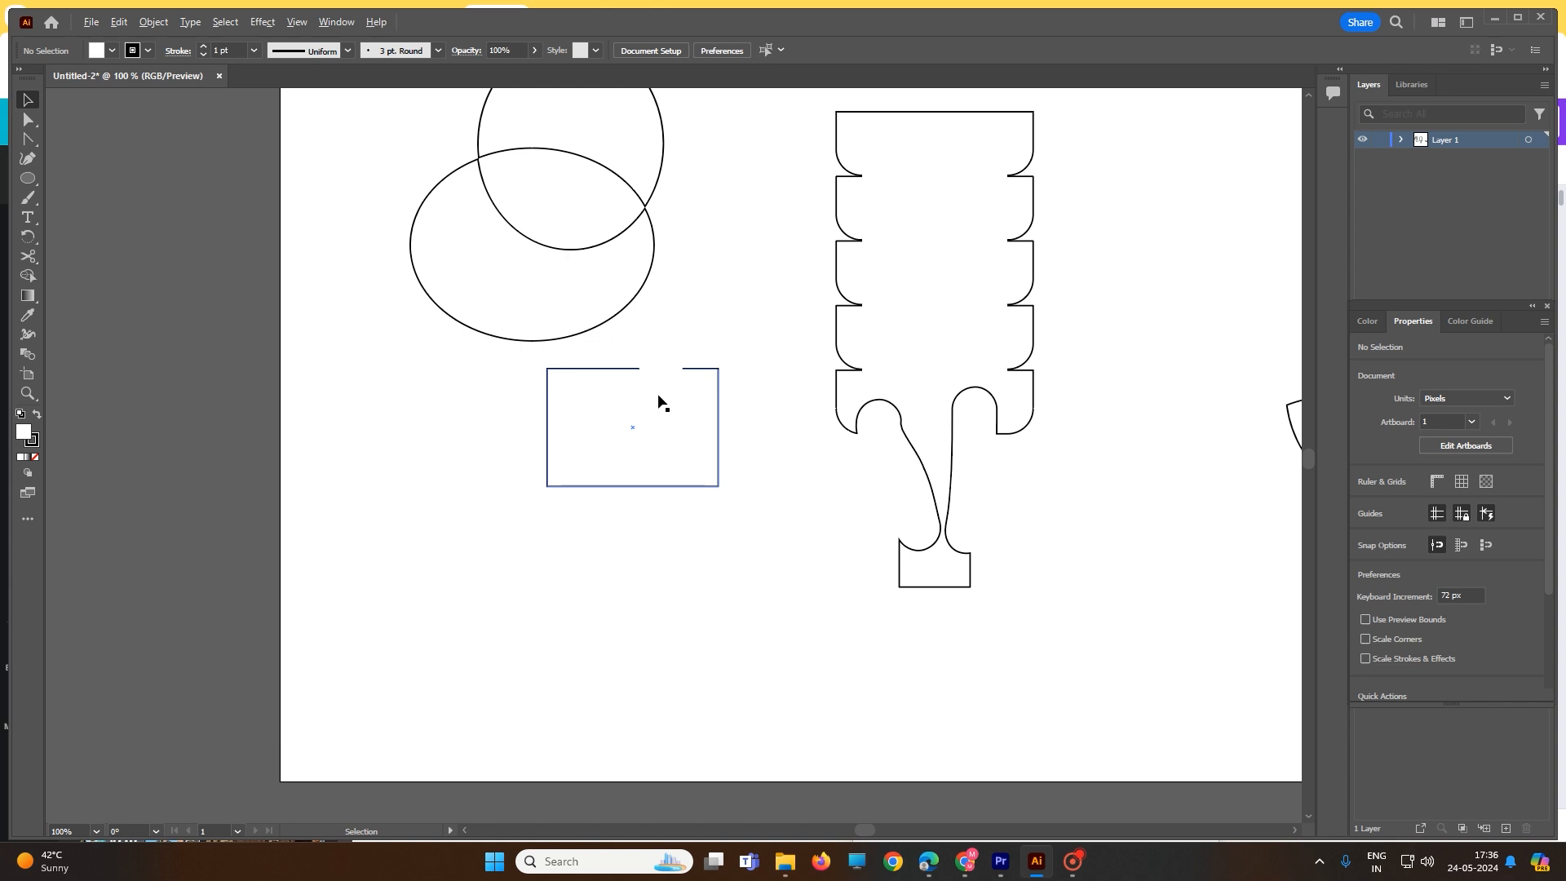
left_click(836, 270)
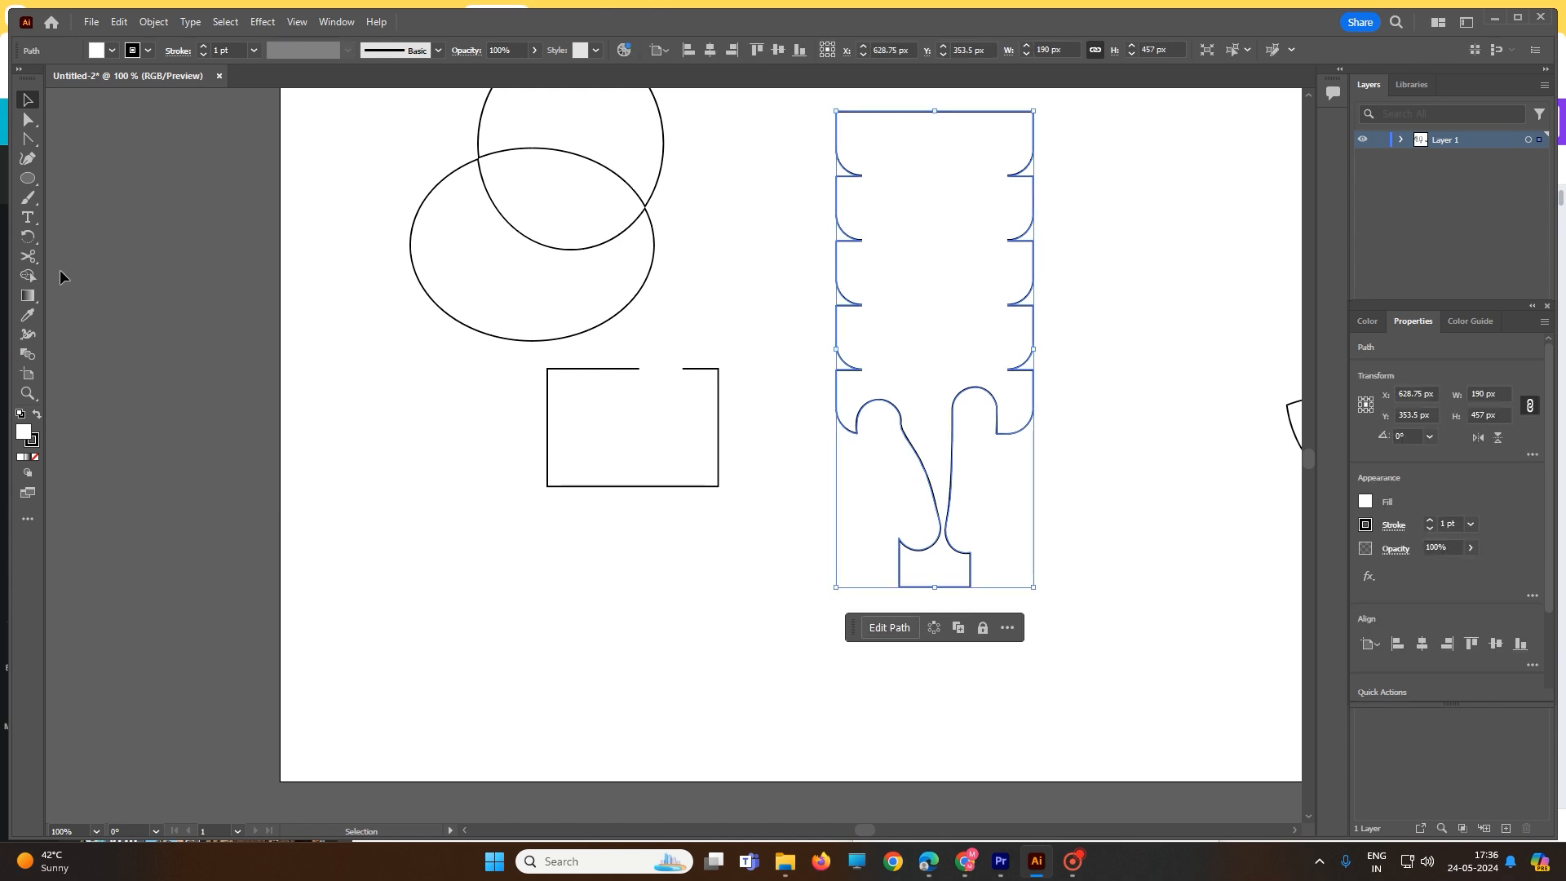
left_click(29, 257)
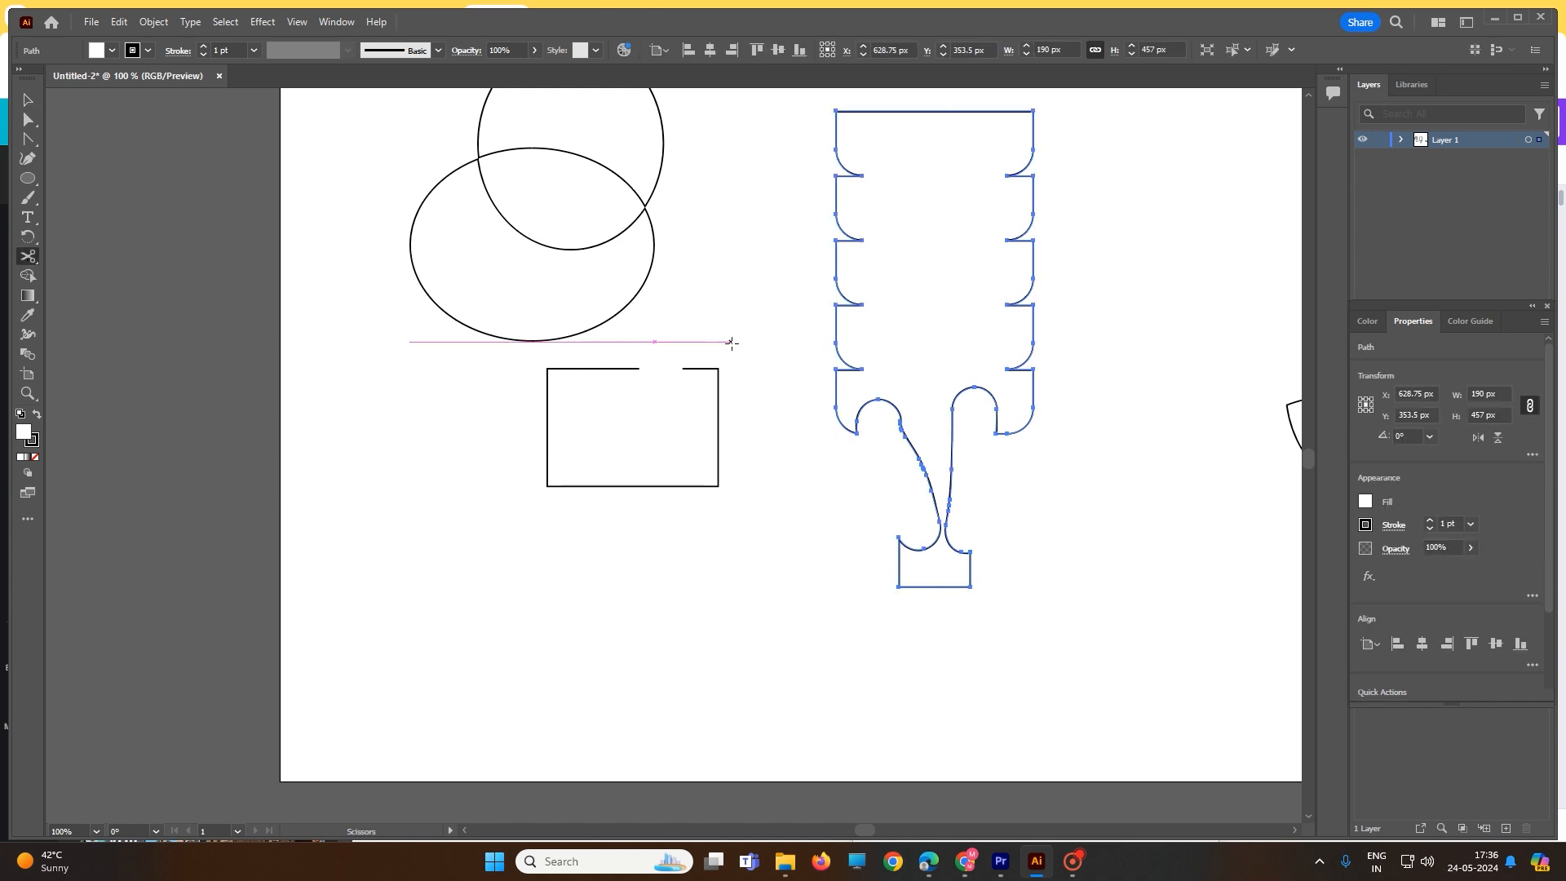
left_click(835, 319)
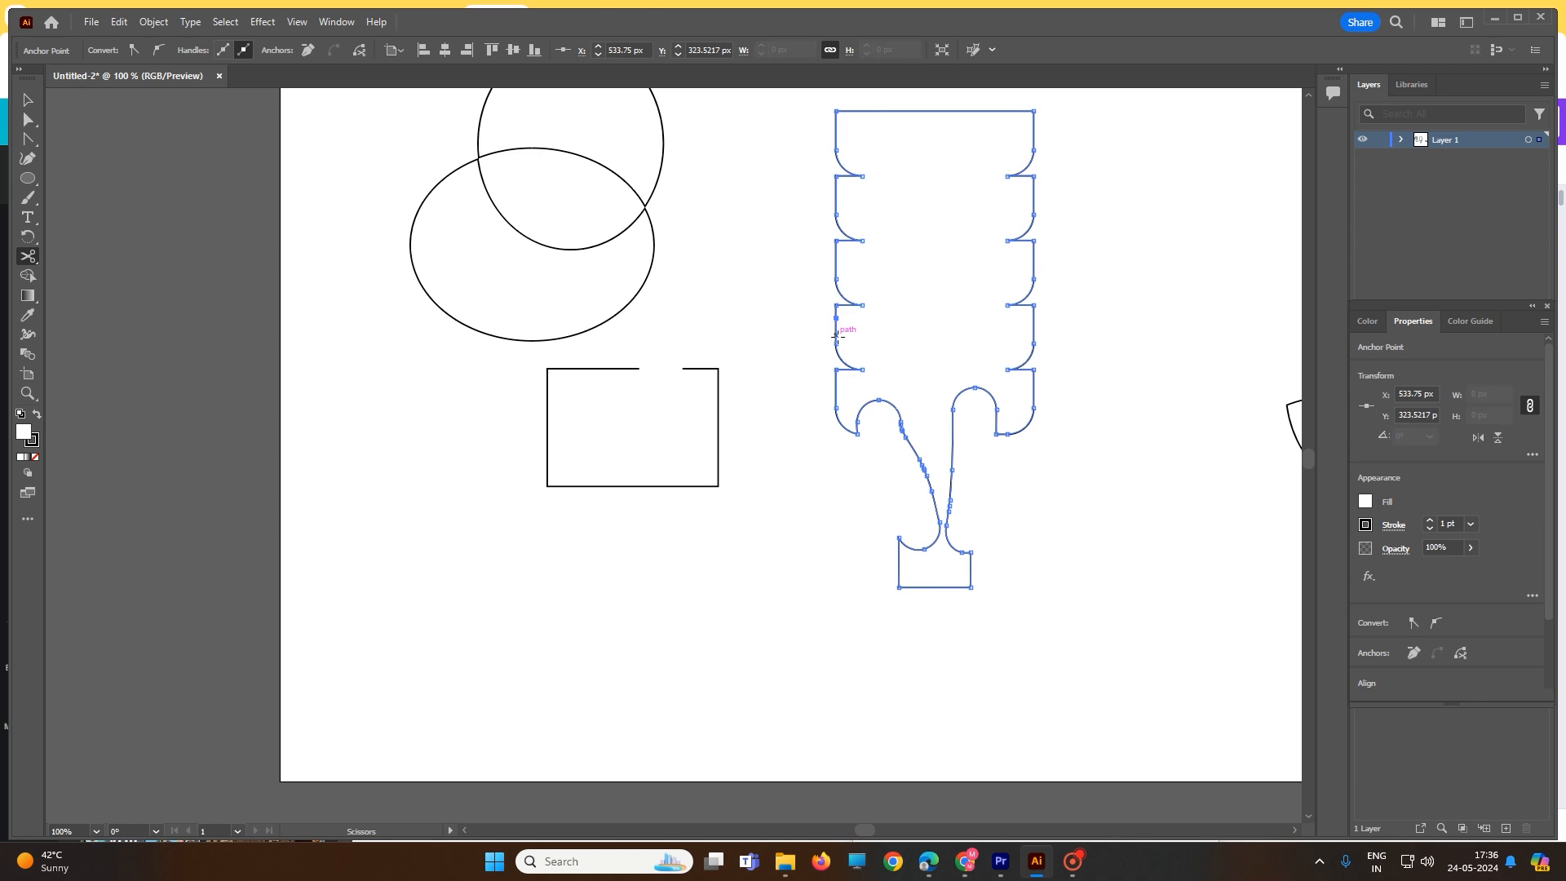
left_click(835, 334)
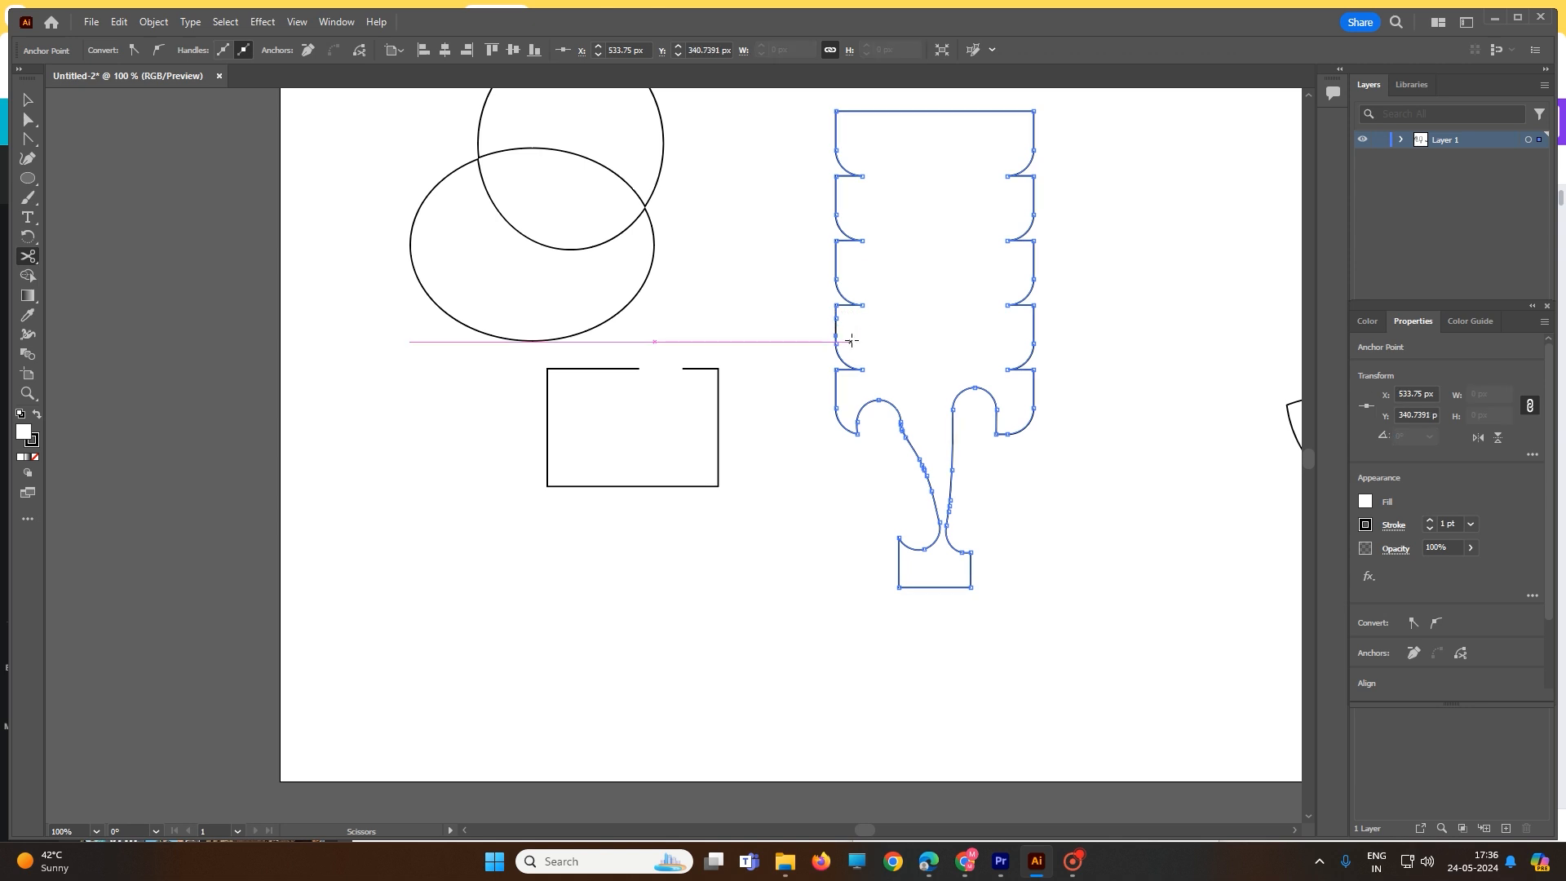
scroll(834, 339, "up", 1)
scroll(849, 371, "up", 5)
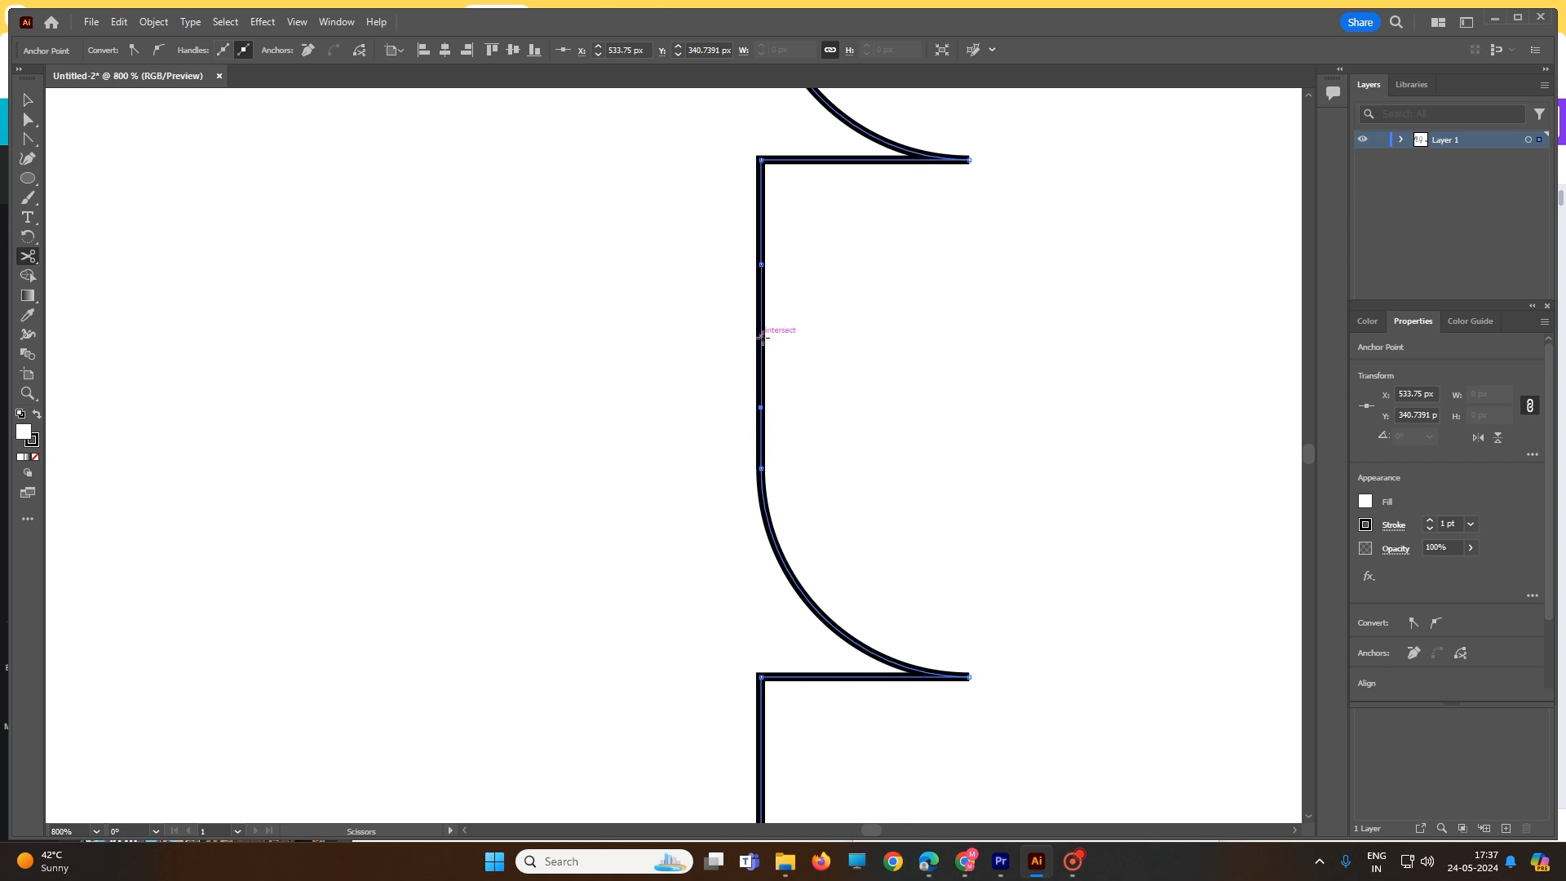
left_click(761, 336)
left_click(27, 99)
left_click(677, 297)
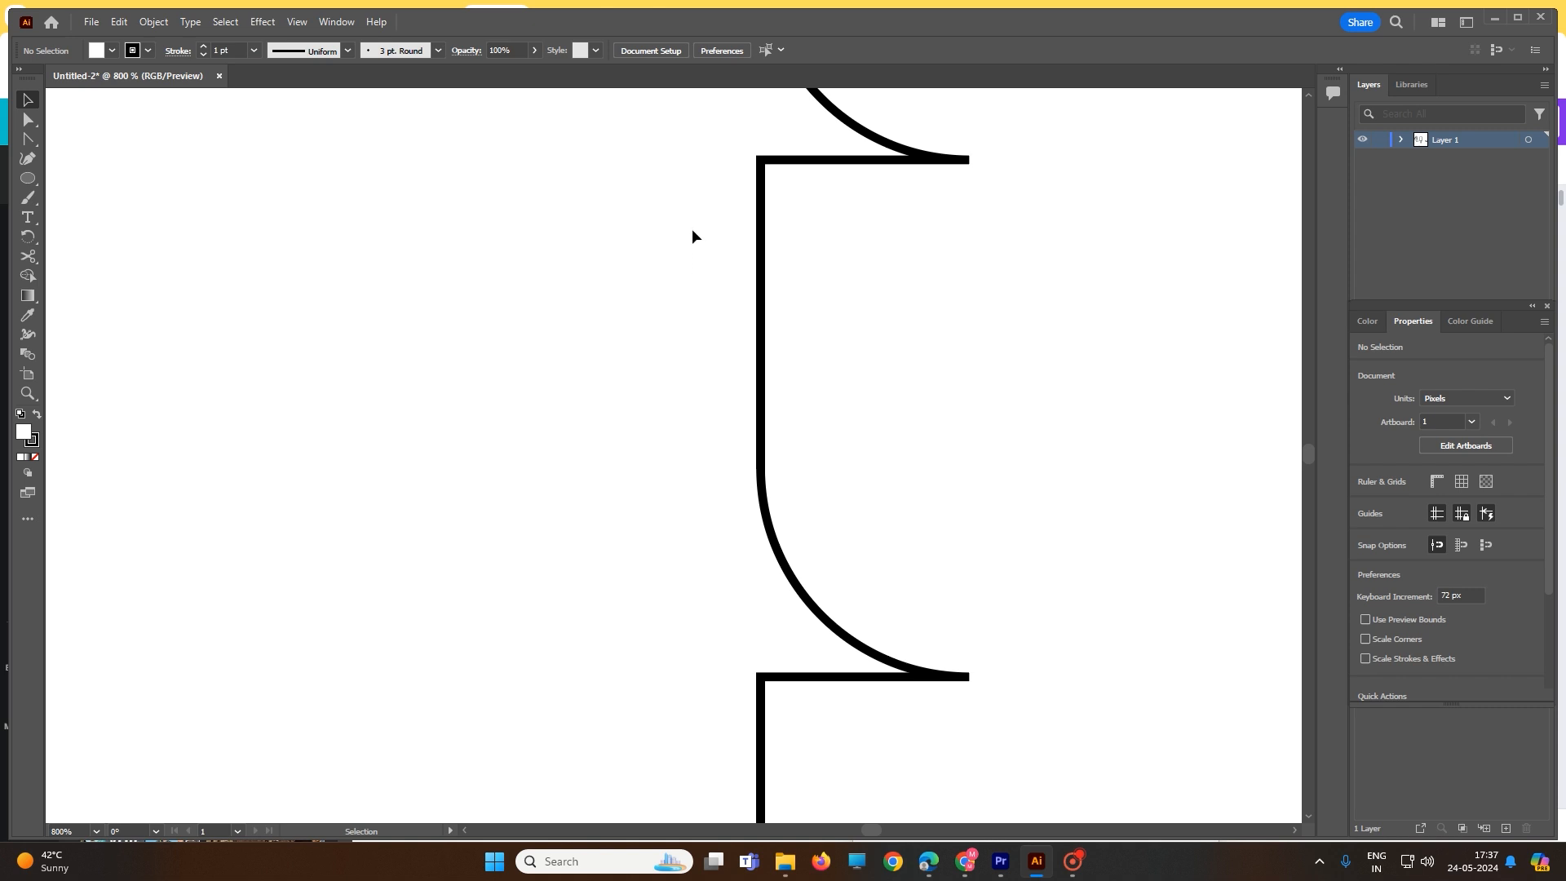
left_click_drag(692, 238, 876, 440)
scroll(859, 430, "down", 2)
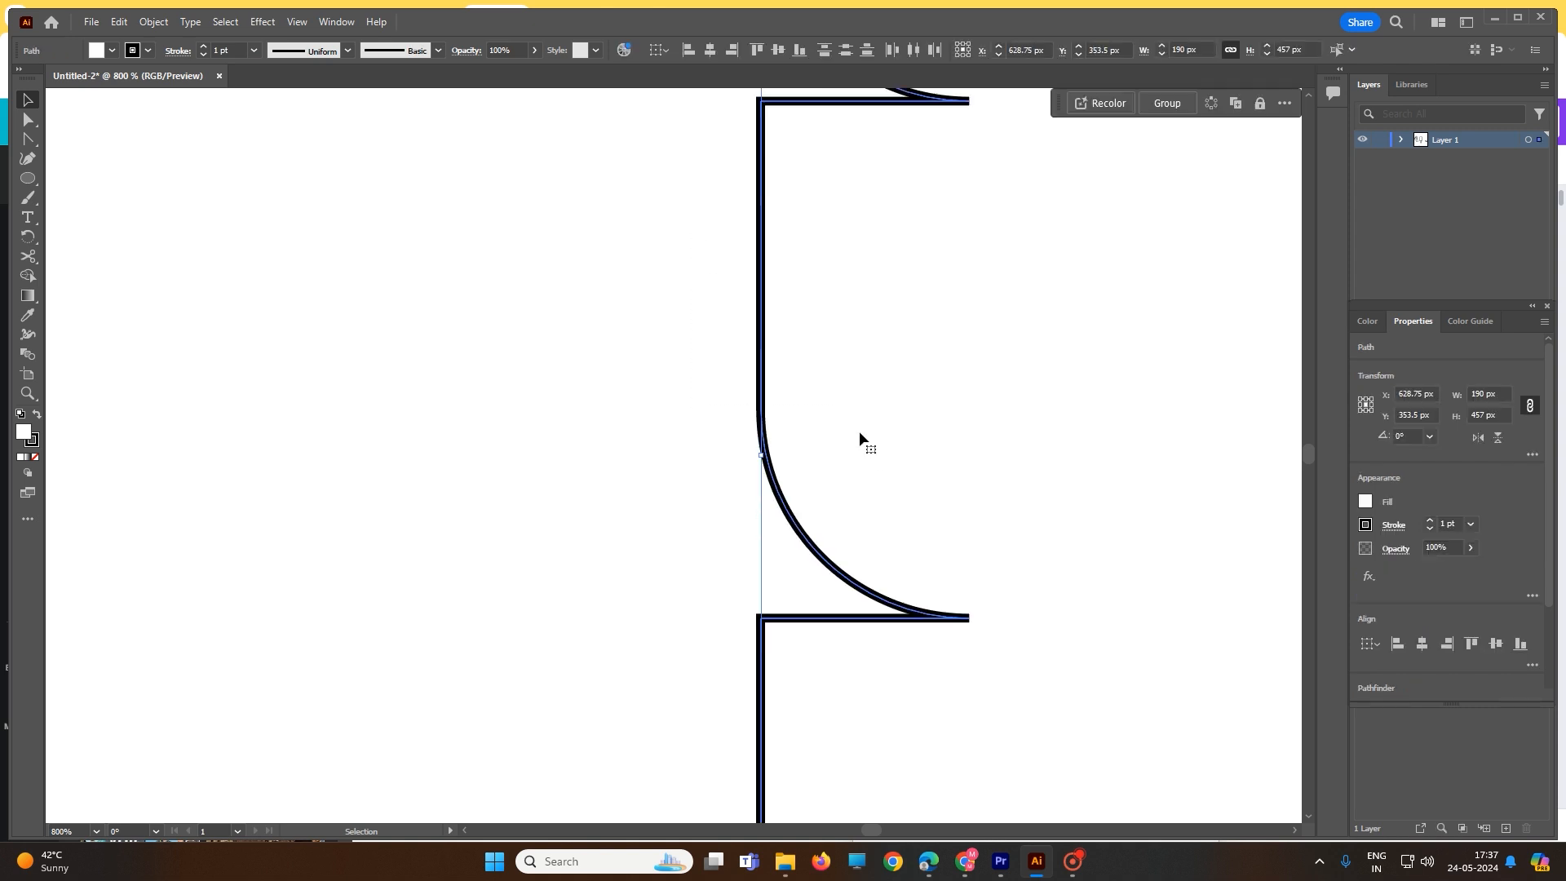
scroll(859, 430, "down", 2)
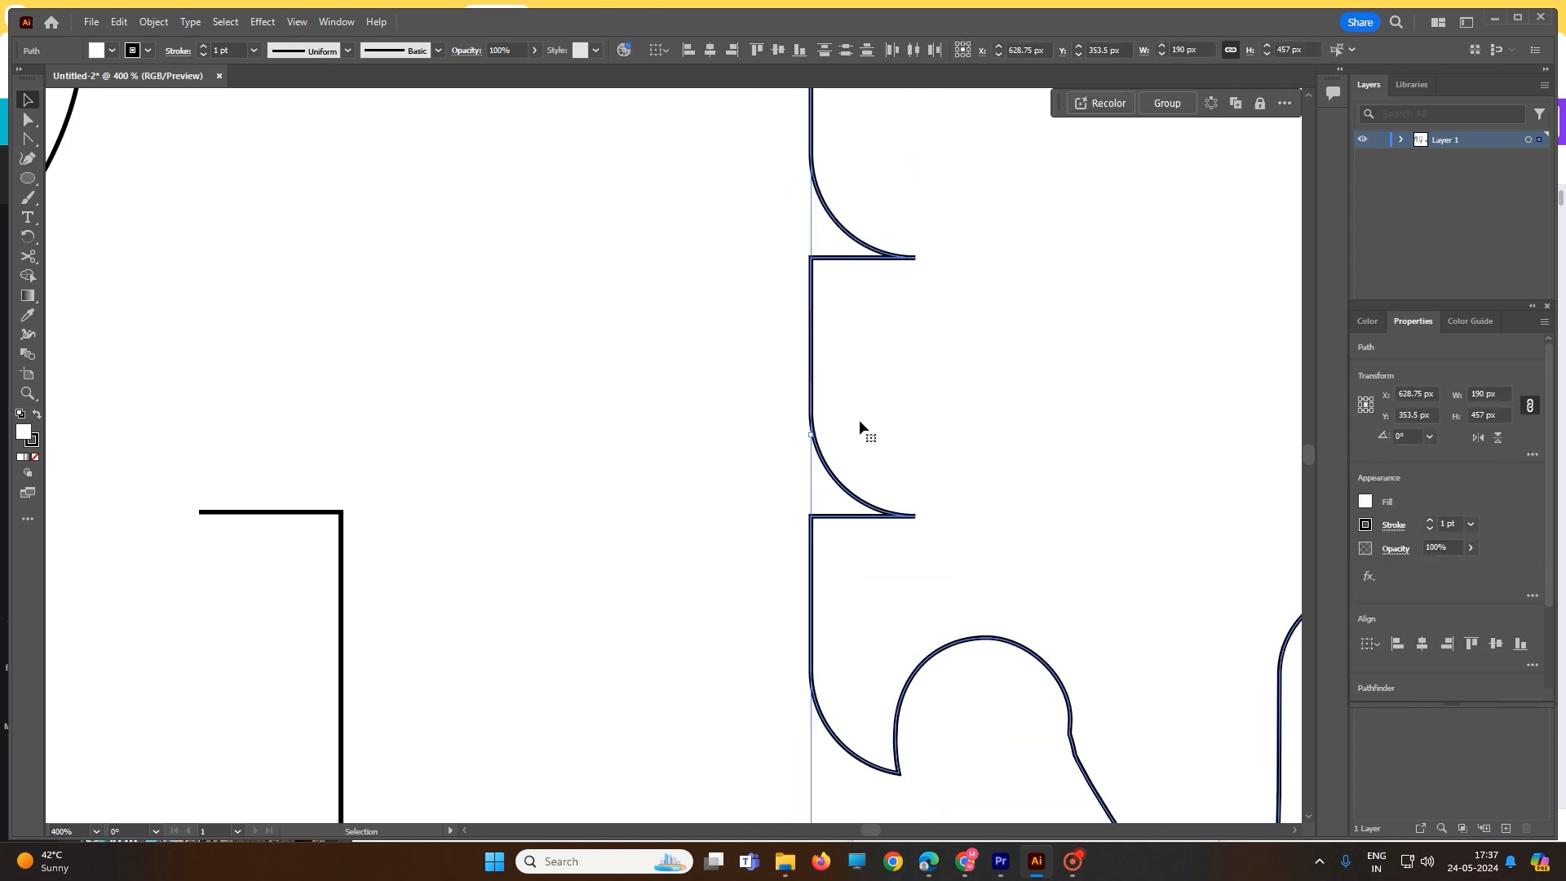
key("Delete")
key("a")
key("ctrl+z")
scroll(819, 411, "down", 5)
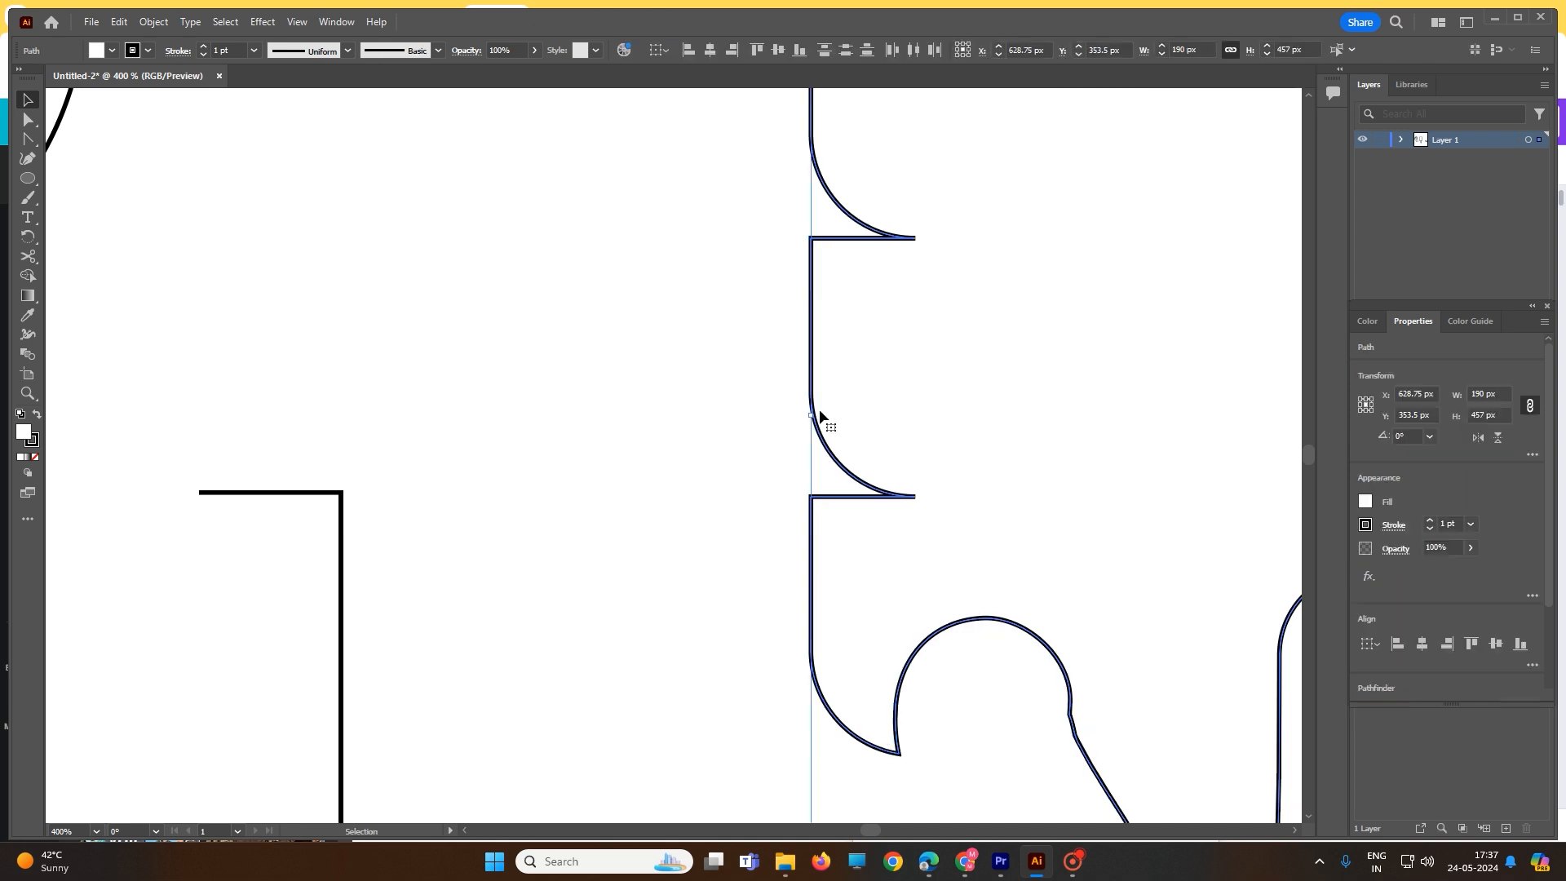
left_click(722, 351)
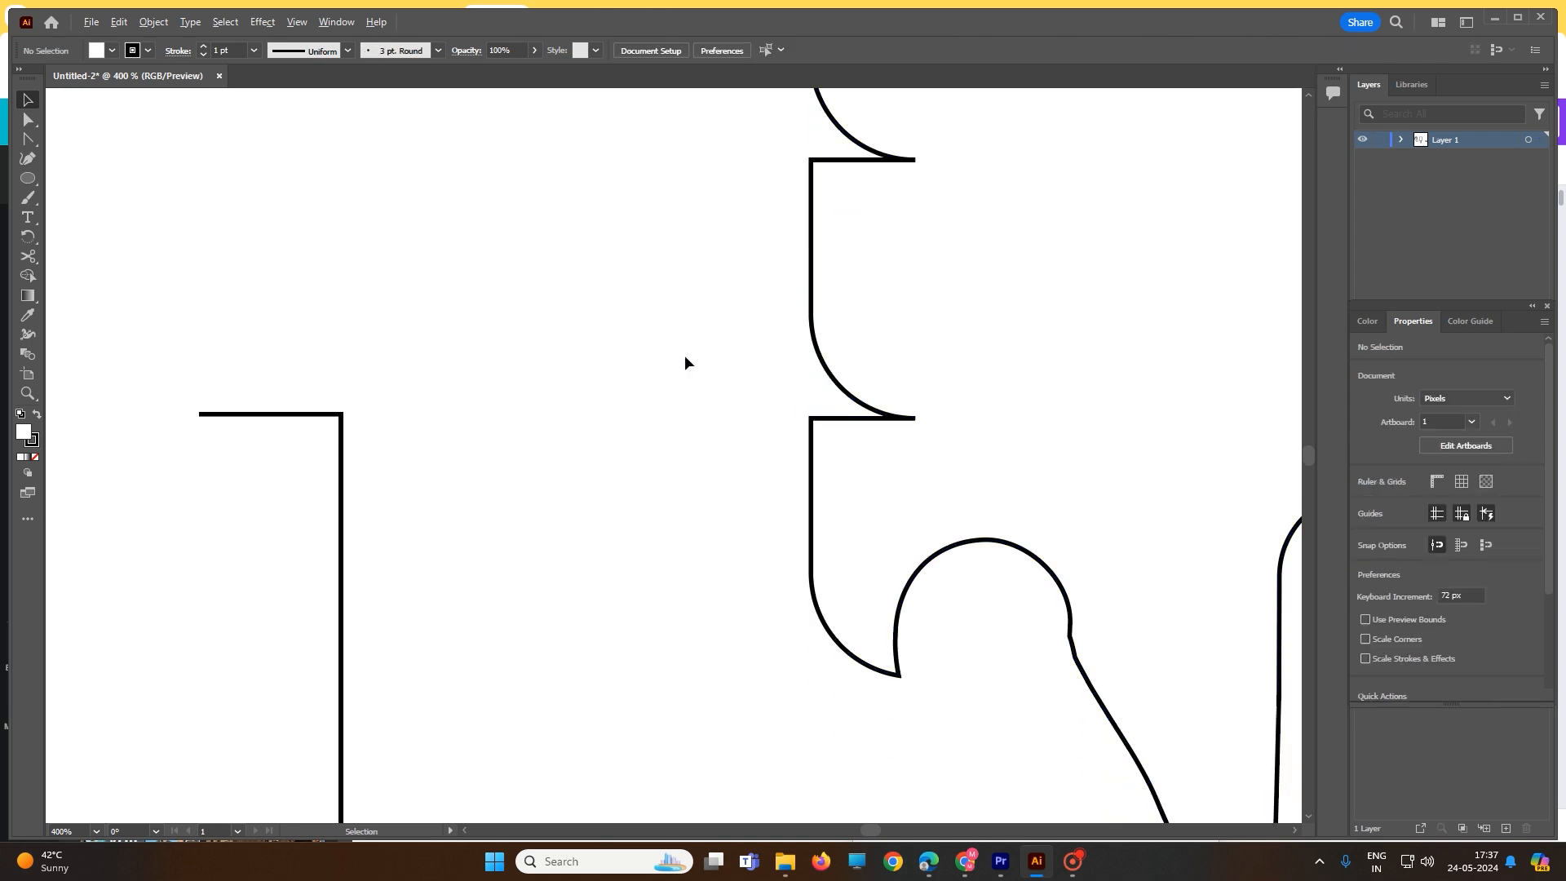
- Move the merged outline to the right, away from its short cut segment, and select that segment
scroll(685, 359, "down", 4)
left_click_drag(790, 291, 727, 282)
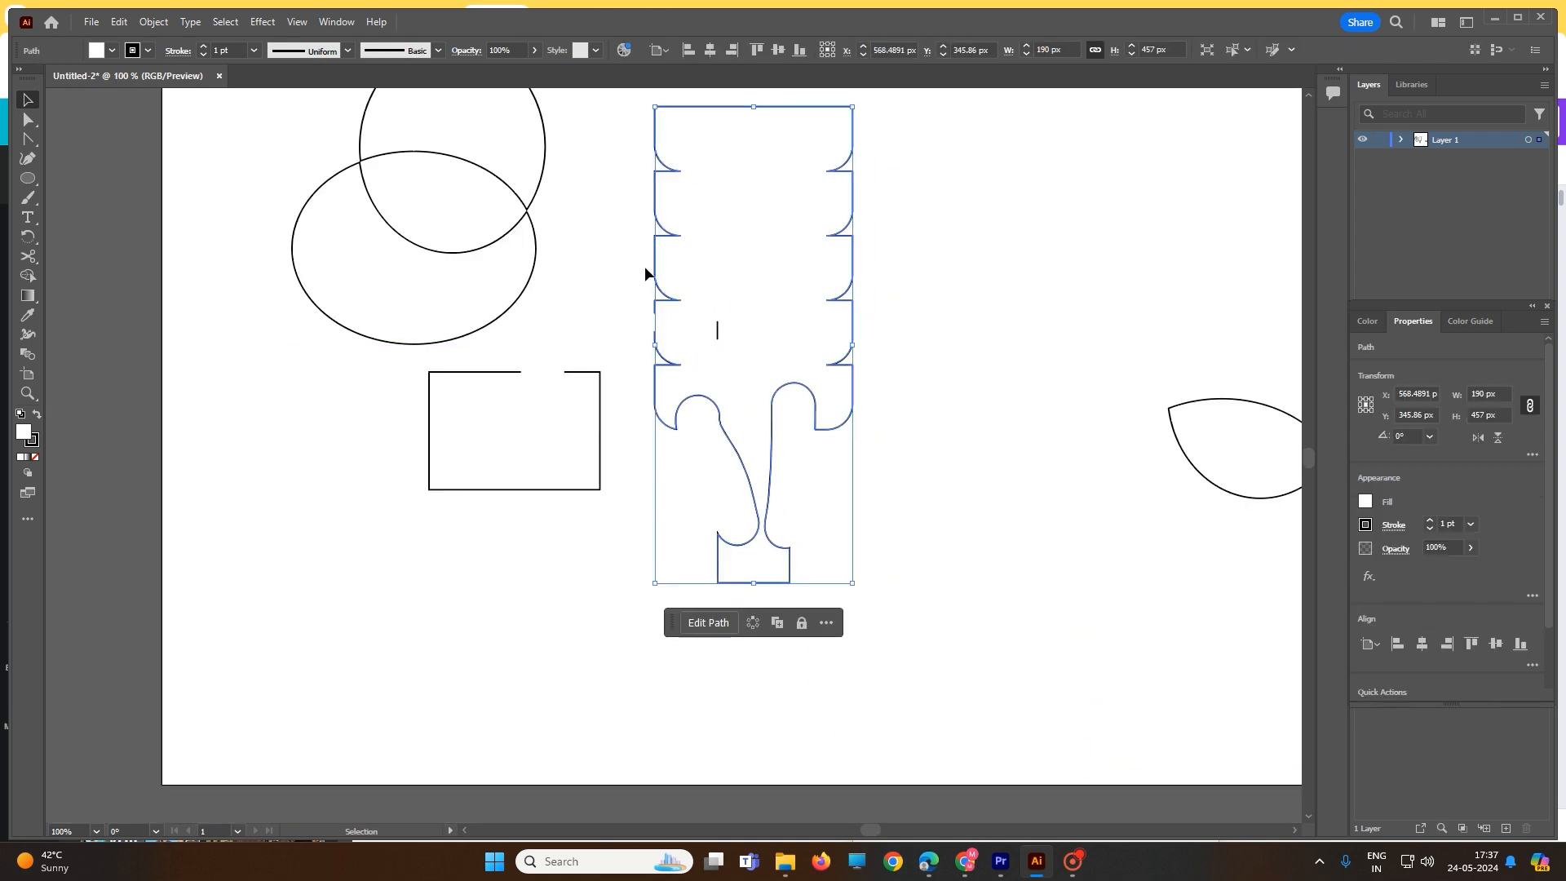
left_click(636, 254)
left_click(657, 256)
left_click_drag(725, 350, 848, 400)
left_click(718, 330)
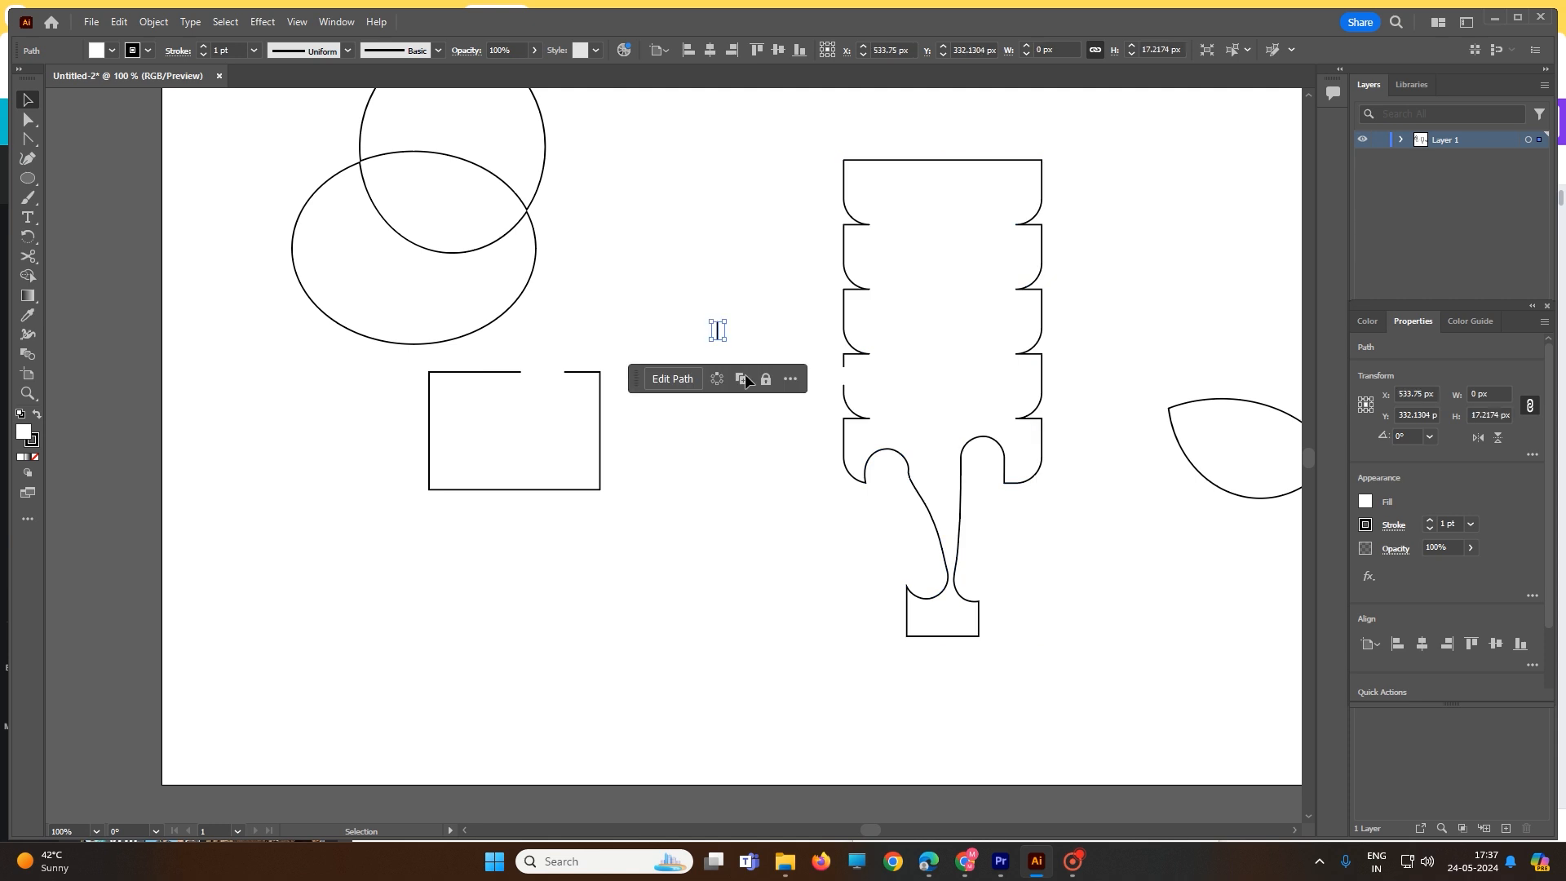
scroll(718, 348, "up", 2)
scroll(717, 387, "up", 3, "alt")
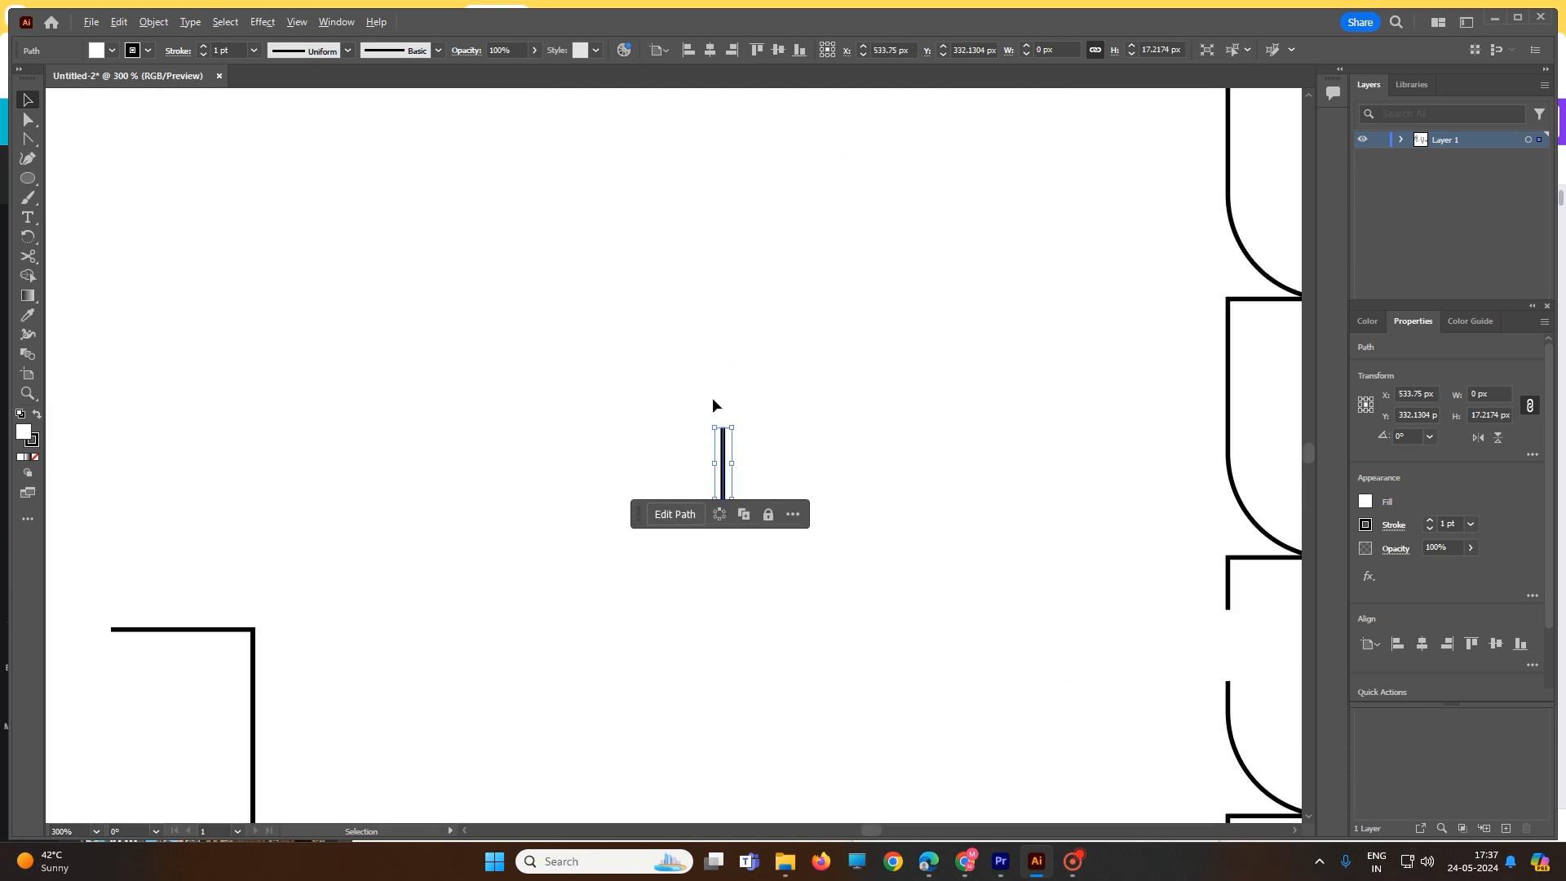
scroll(734, 465, "up", 3, "alt")
scroll(737, 490, "down", 9, "alt")
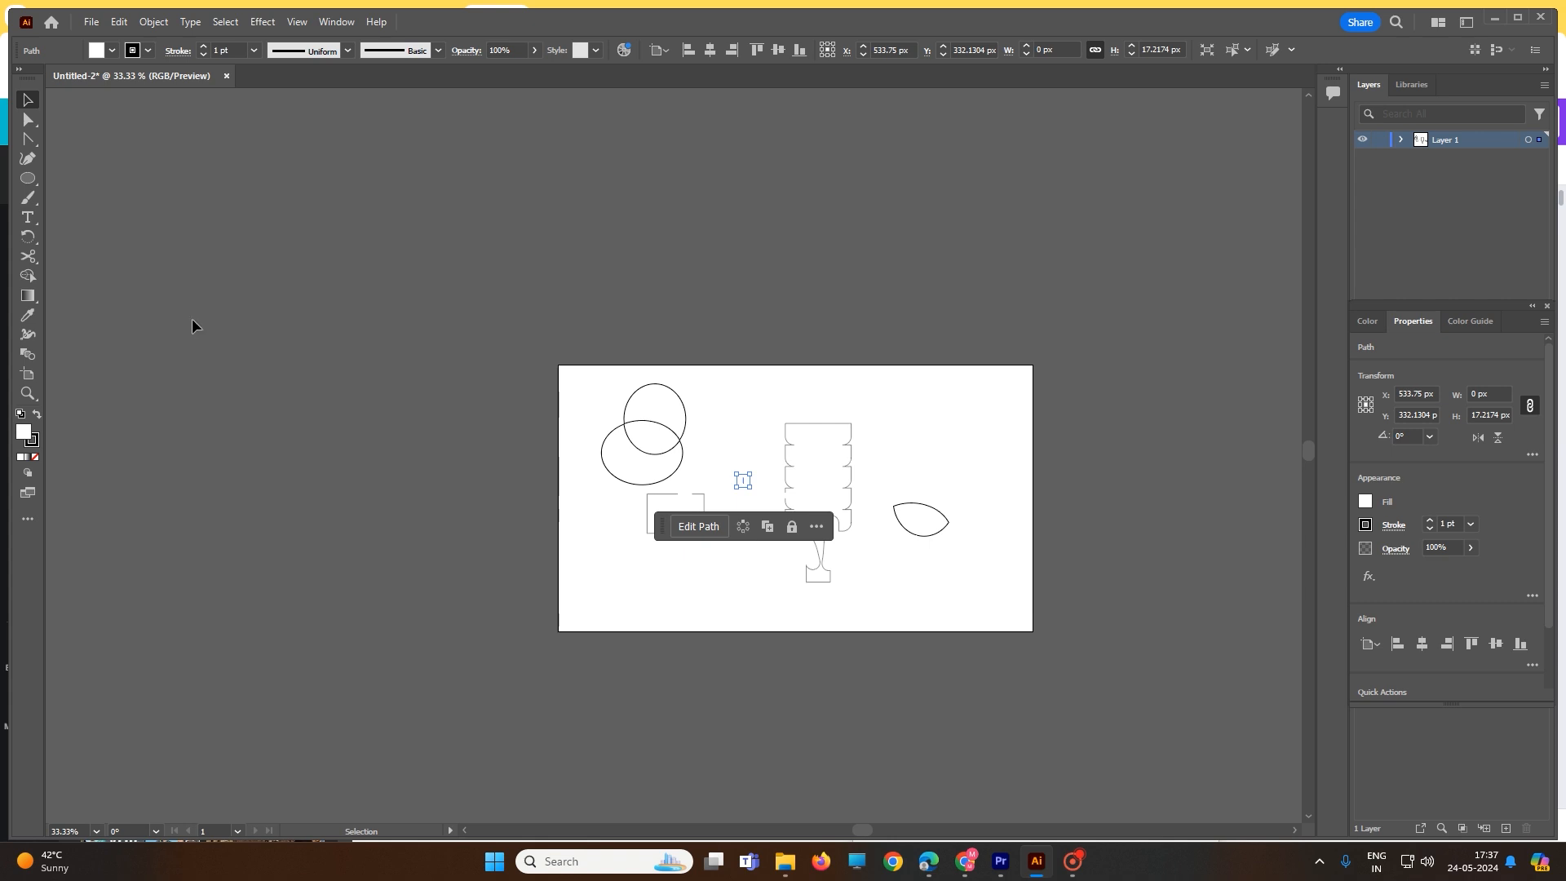
scroll(685, 461, "up", 1)
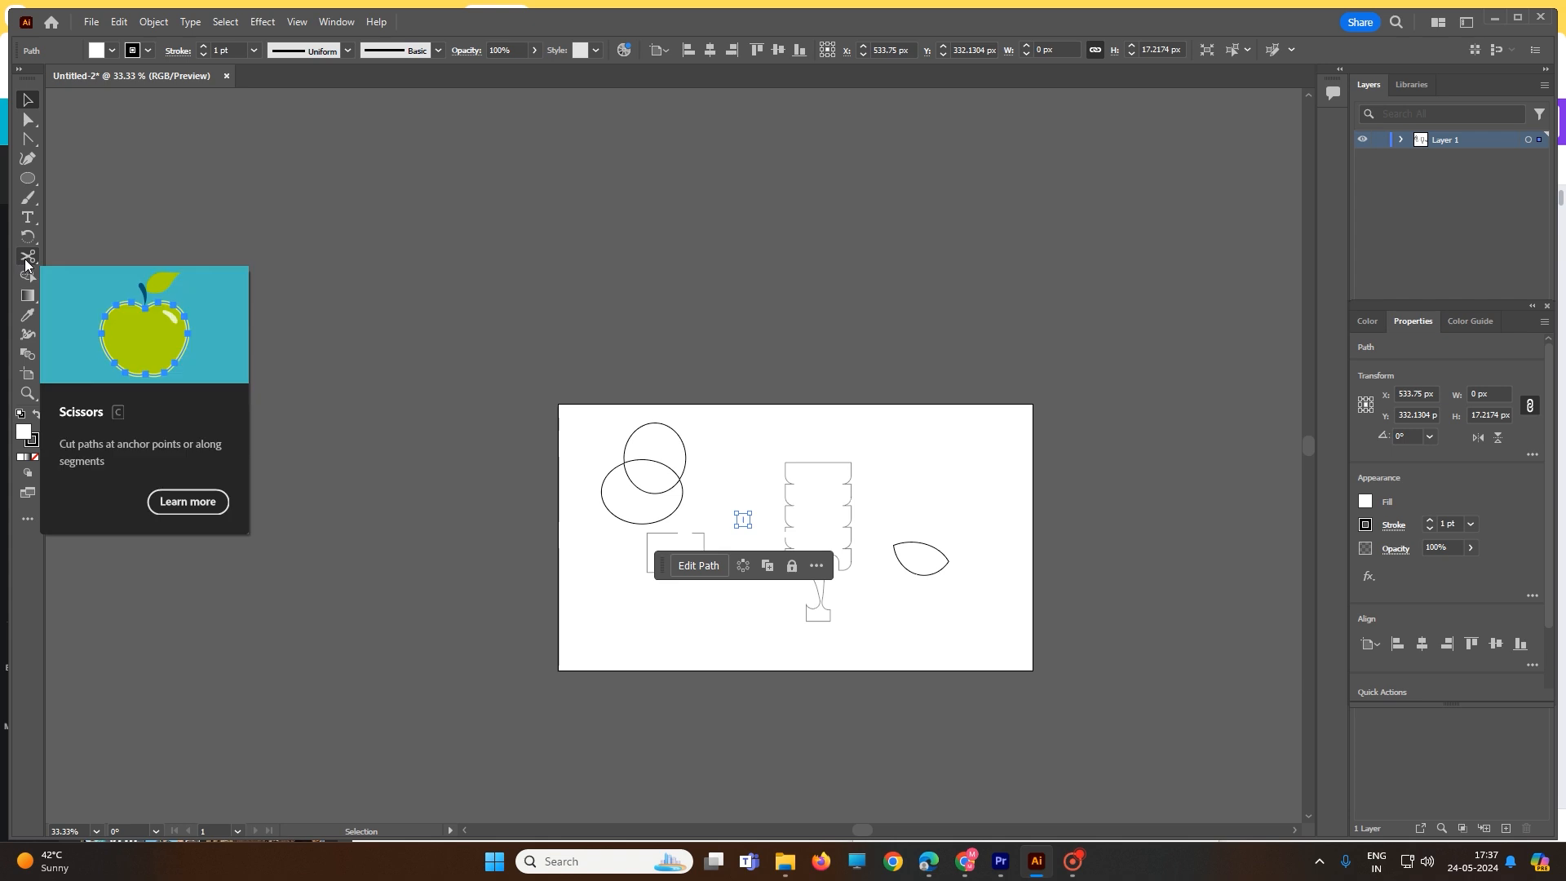
- Select both overlapping ellipses and cut the lower one with the Scissors tool at two points, near X 354 px and X 157 px
left_click_drag(500, 339, 708, 538)
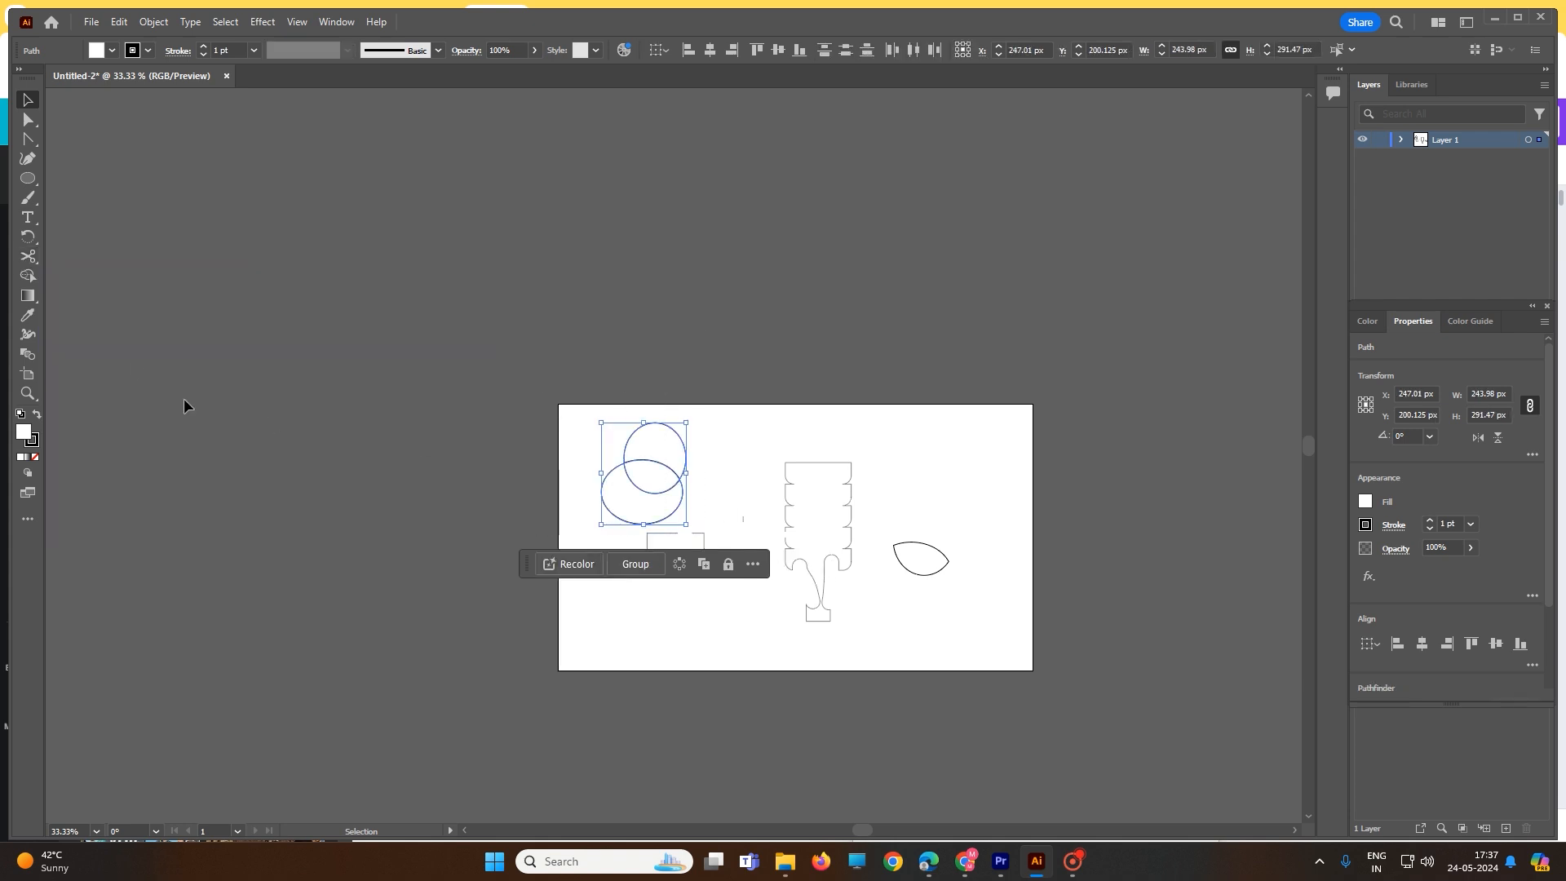
left_click(29, 258)
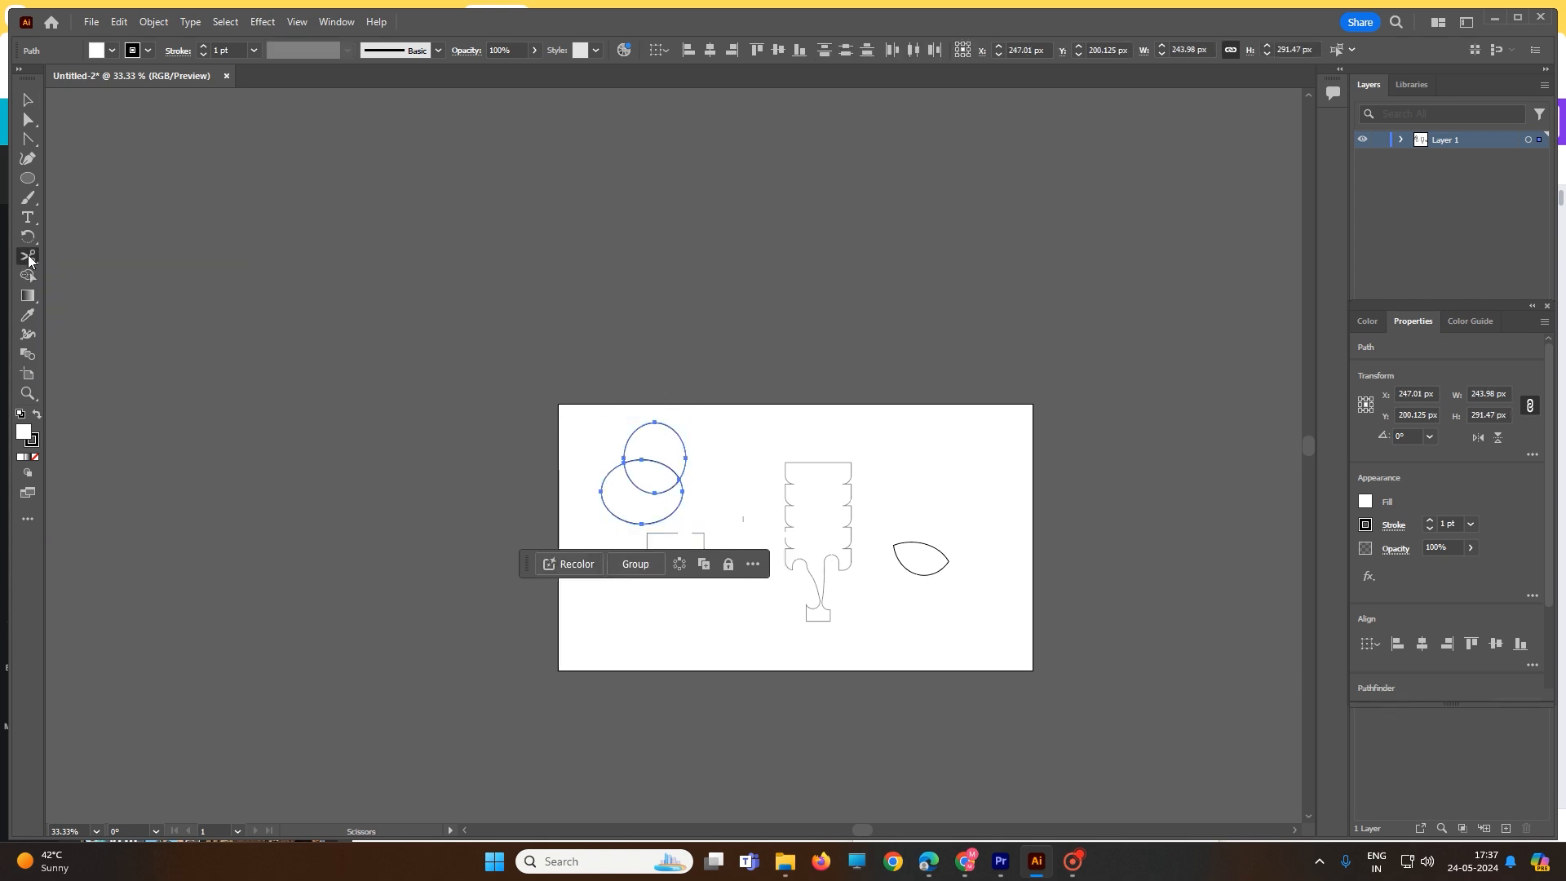
left_click(681, 501)
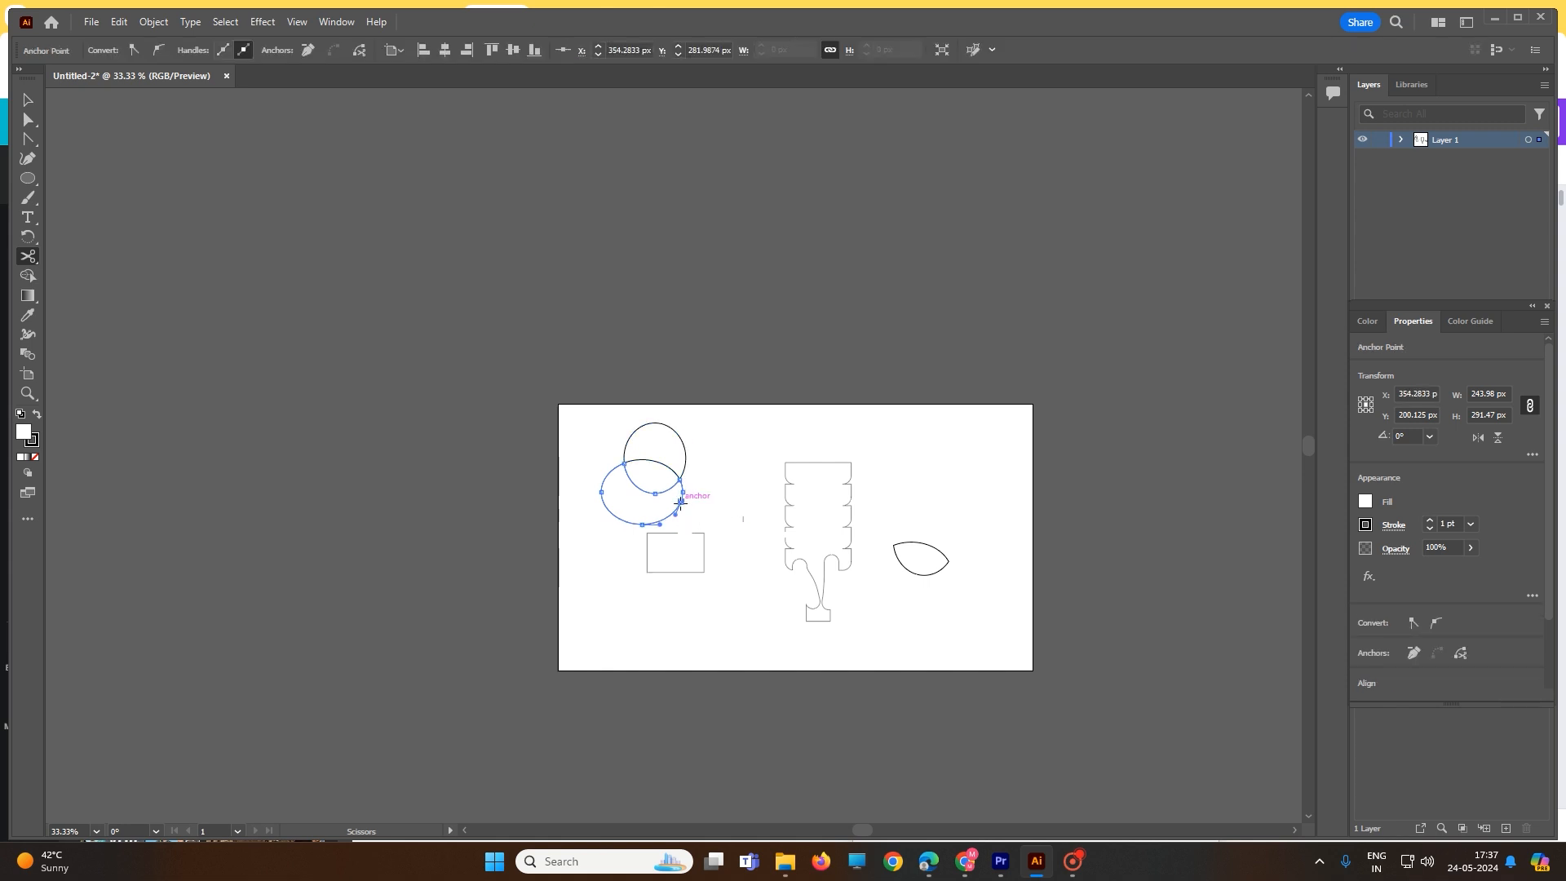
left_click(612, 469)
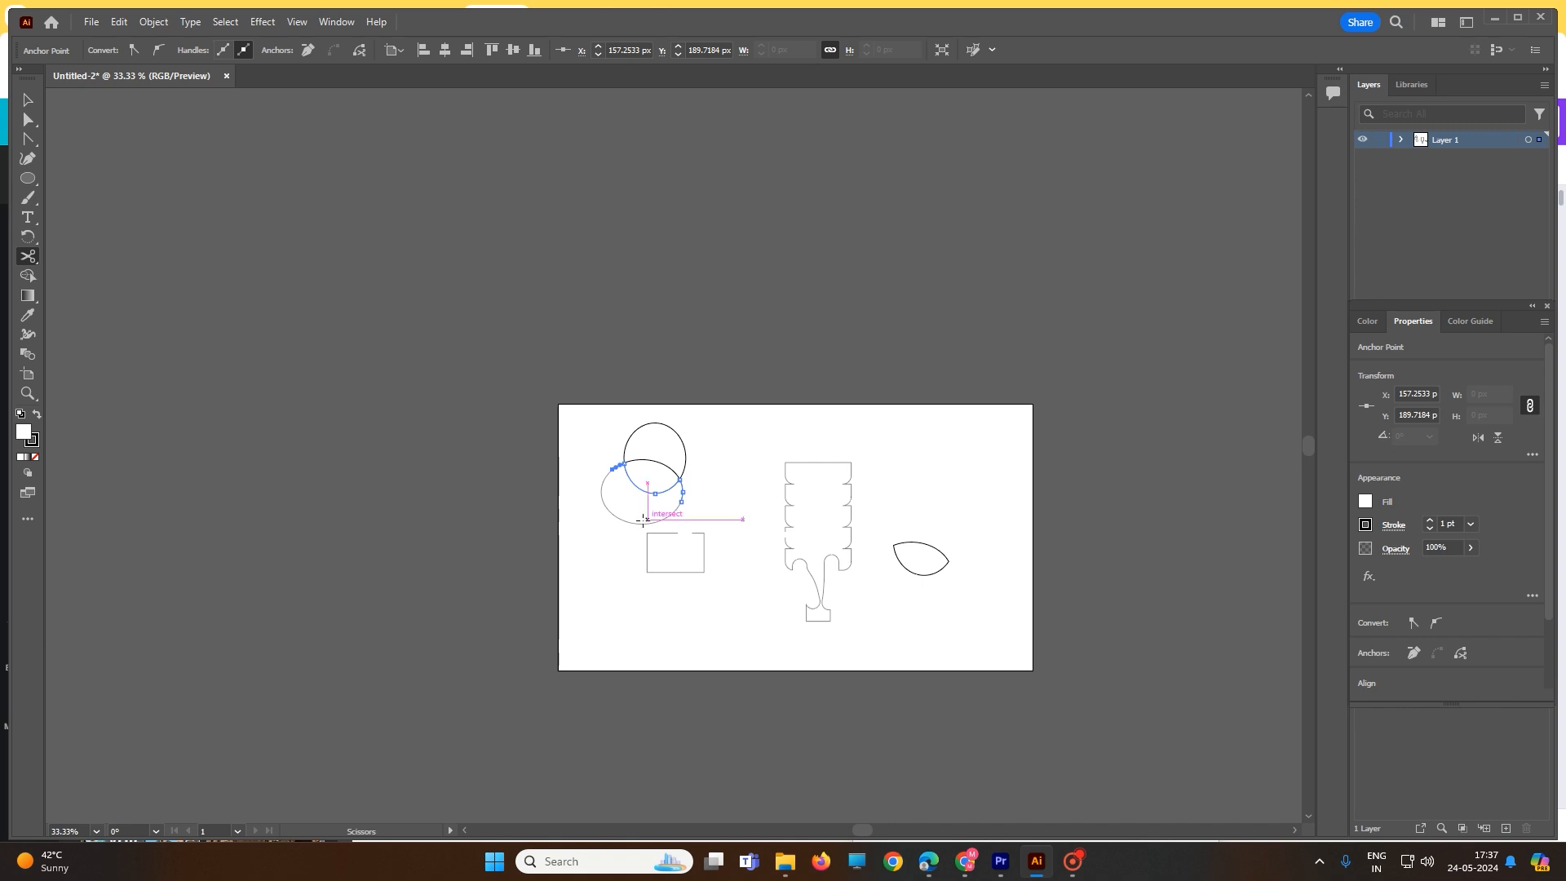
- Delete the lower portion of the cut ellipse, leaving only its upper arc across the other ellipse
key("alt")
scroll(648, 552, "up", 3)
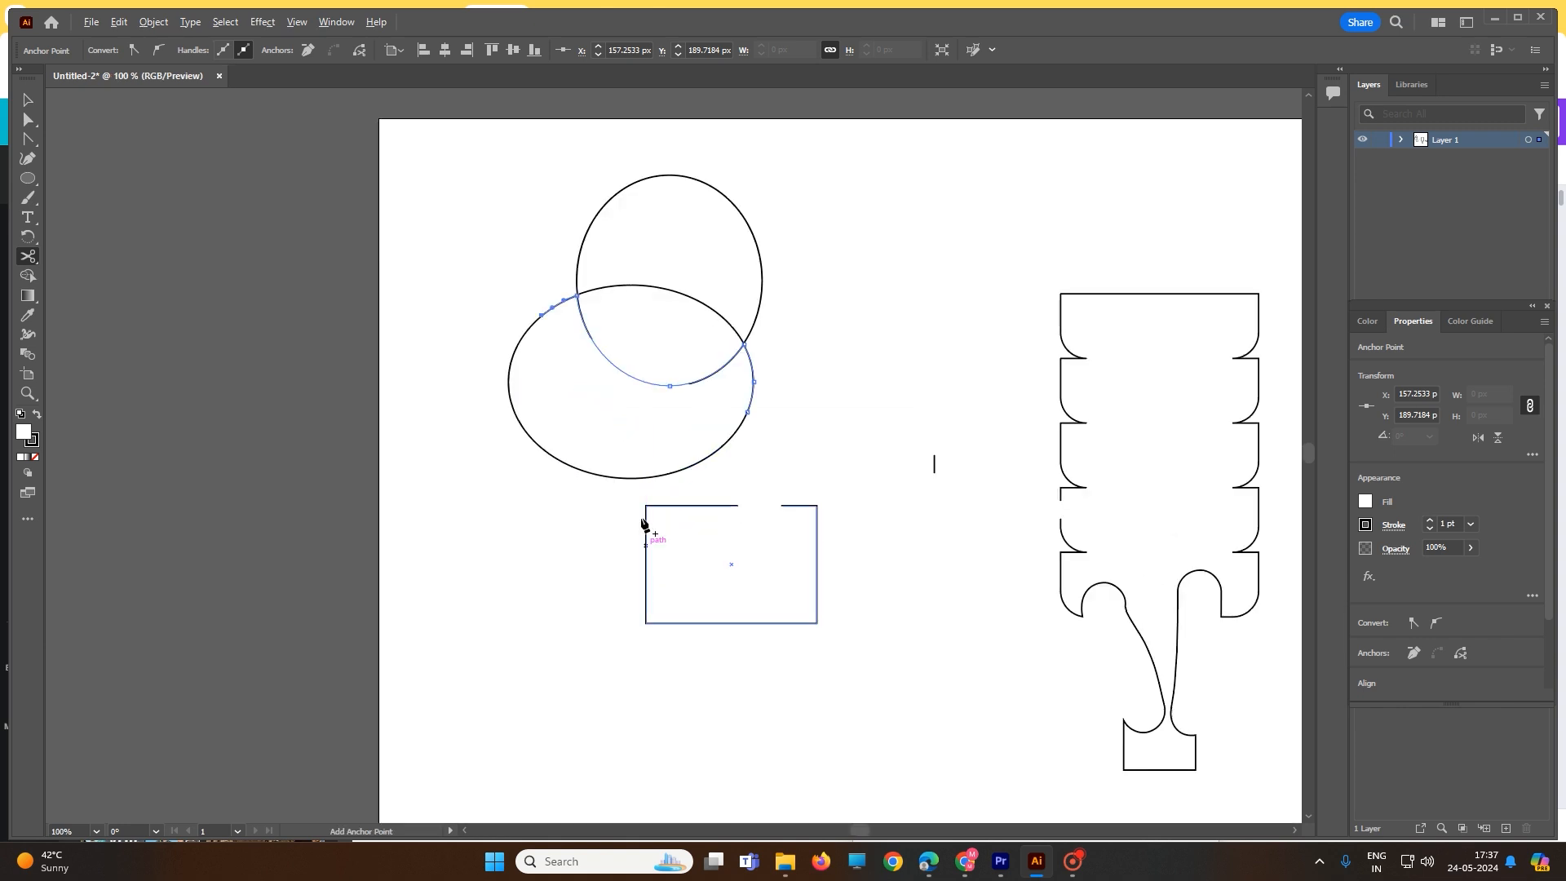
left_click(29, 106)
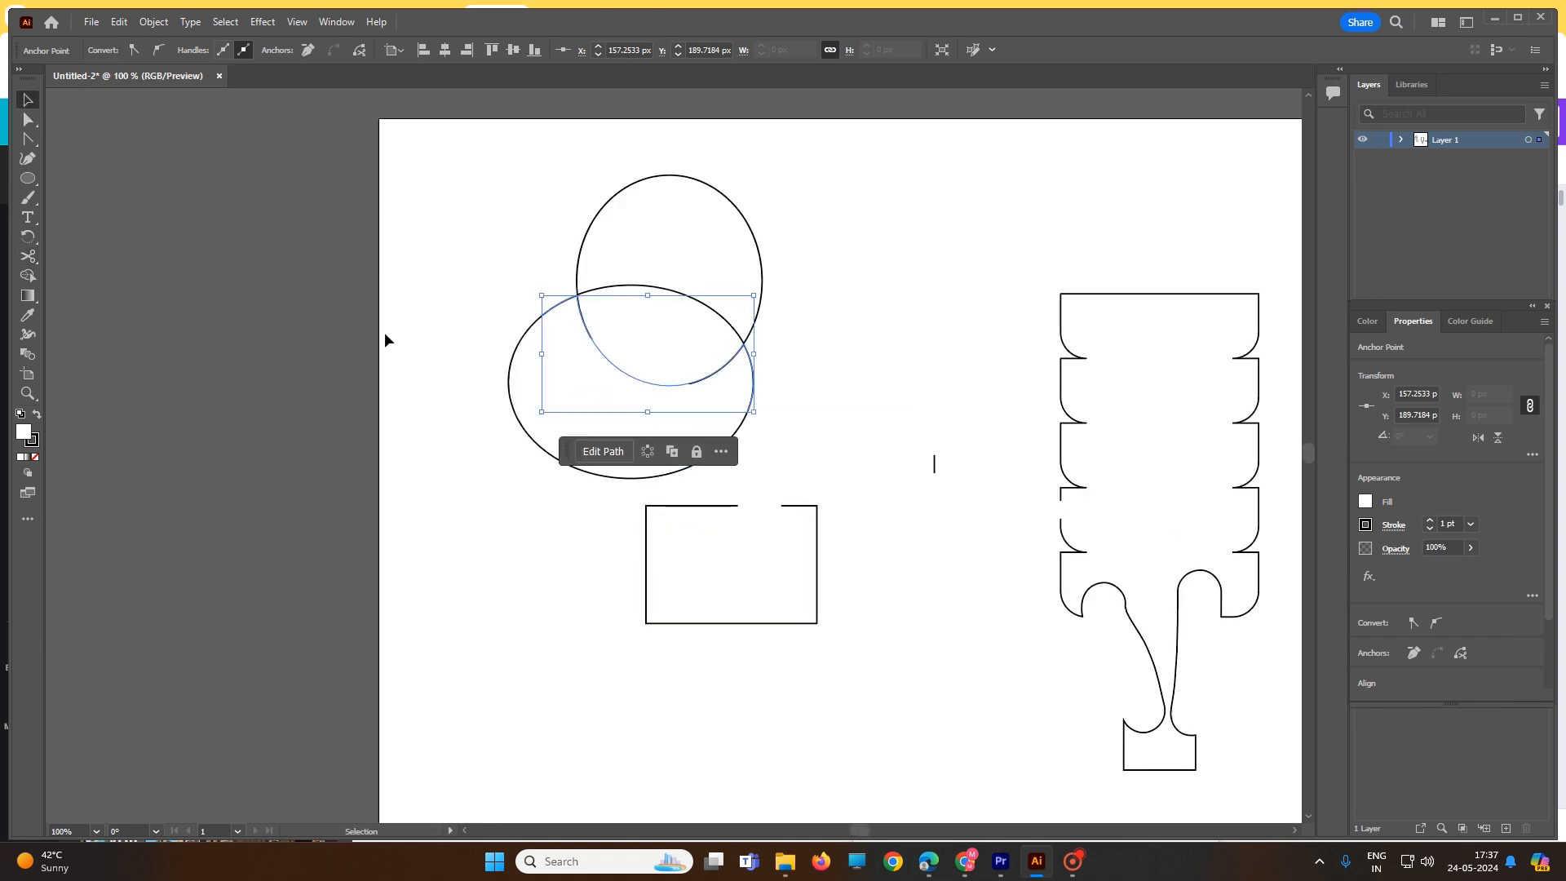
left_click(555, 475)
left_click(571, 467)
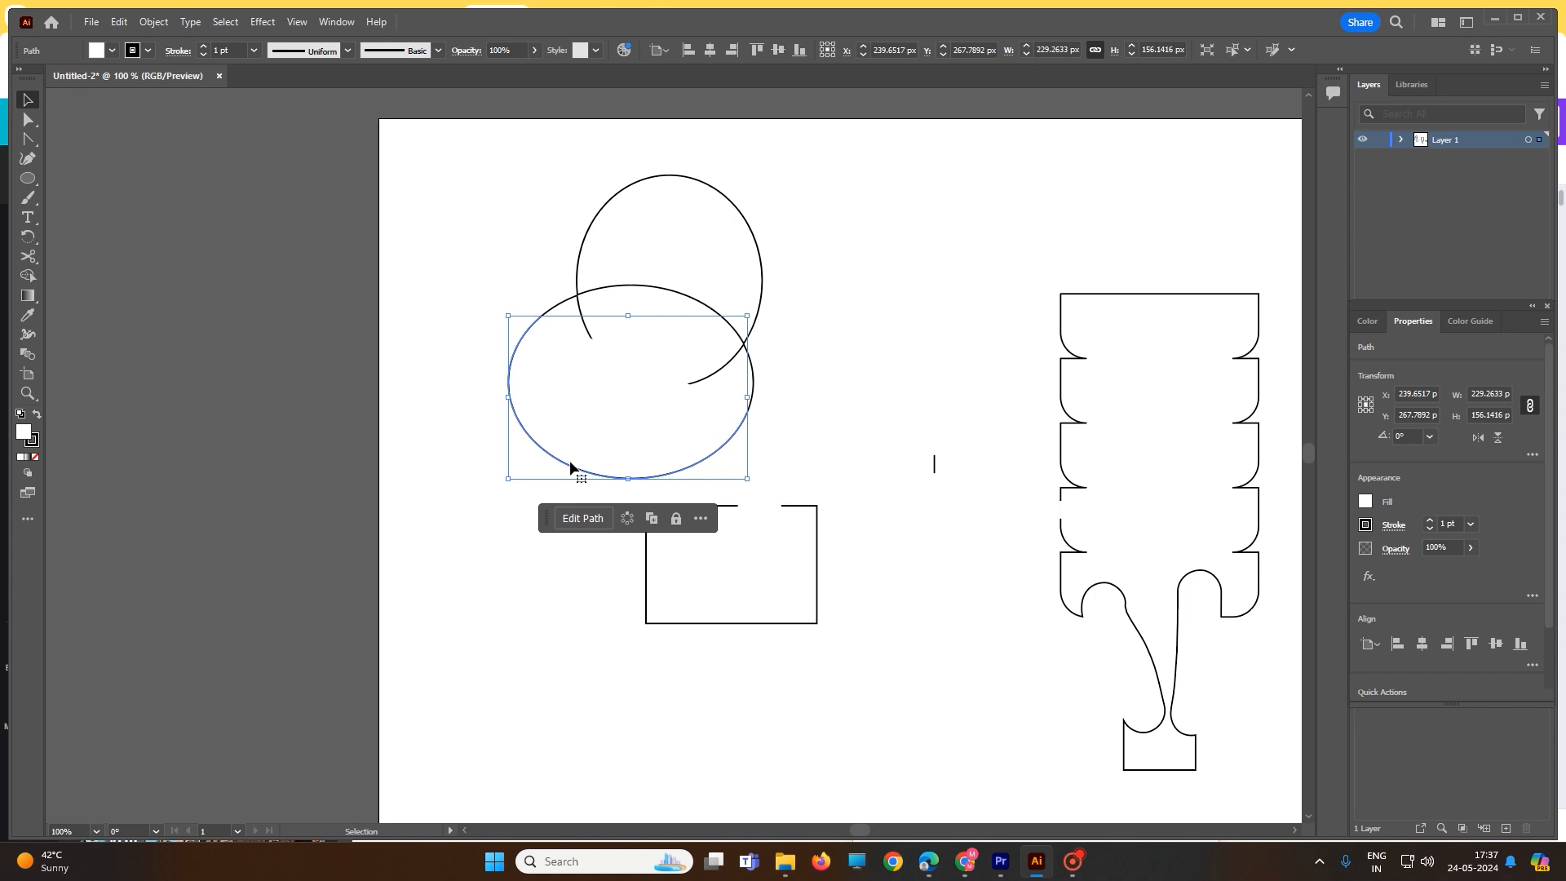
key("Delete")
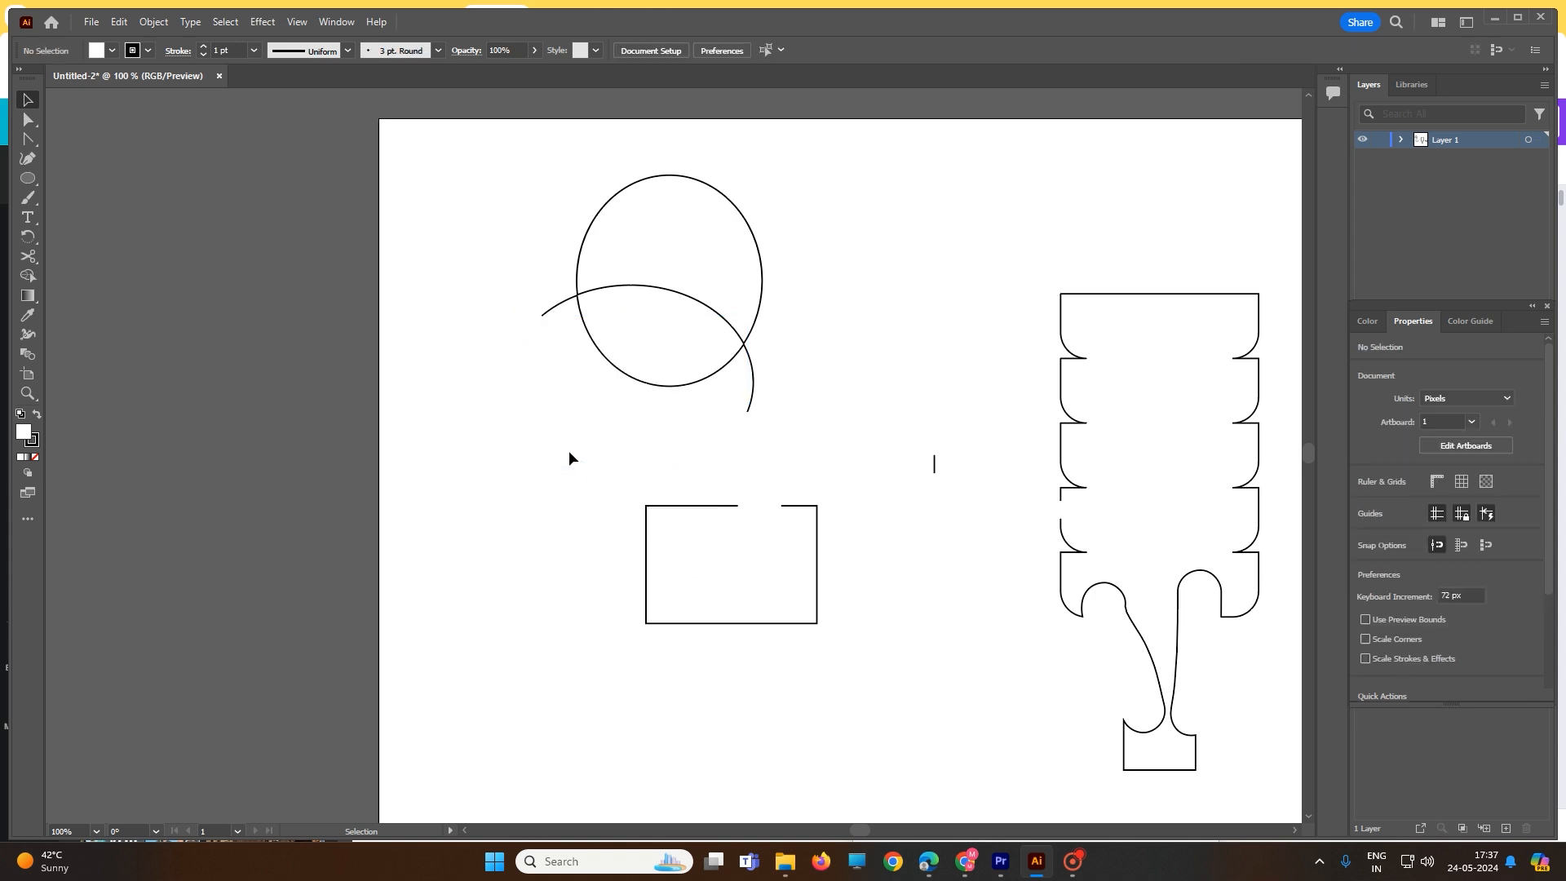
- Draw an ellipse about 285 × 269 px near the artboard's upper-right corner
scroll(574, 446, "down", 1)
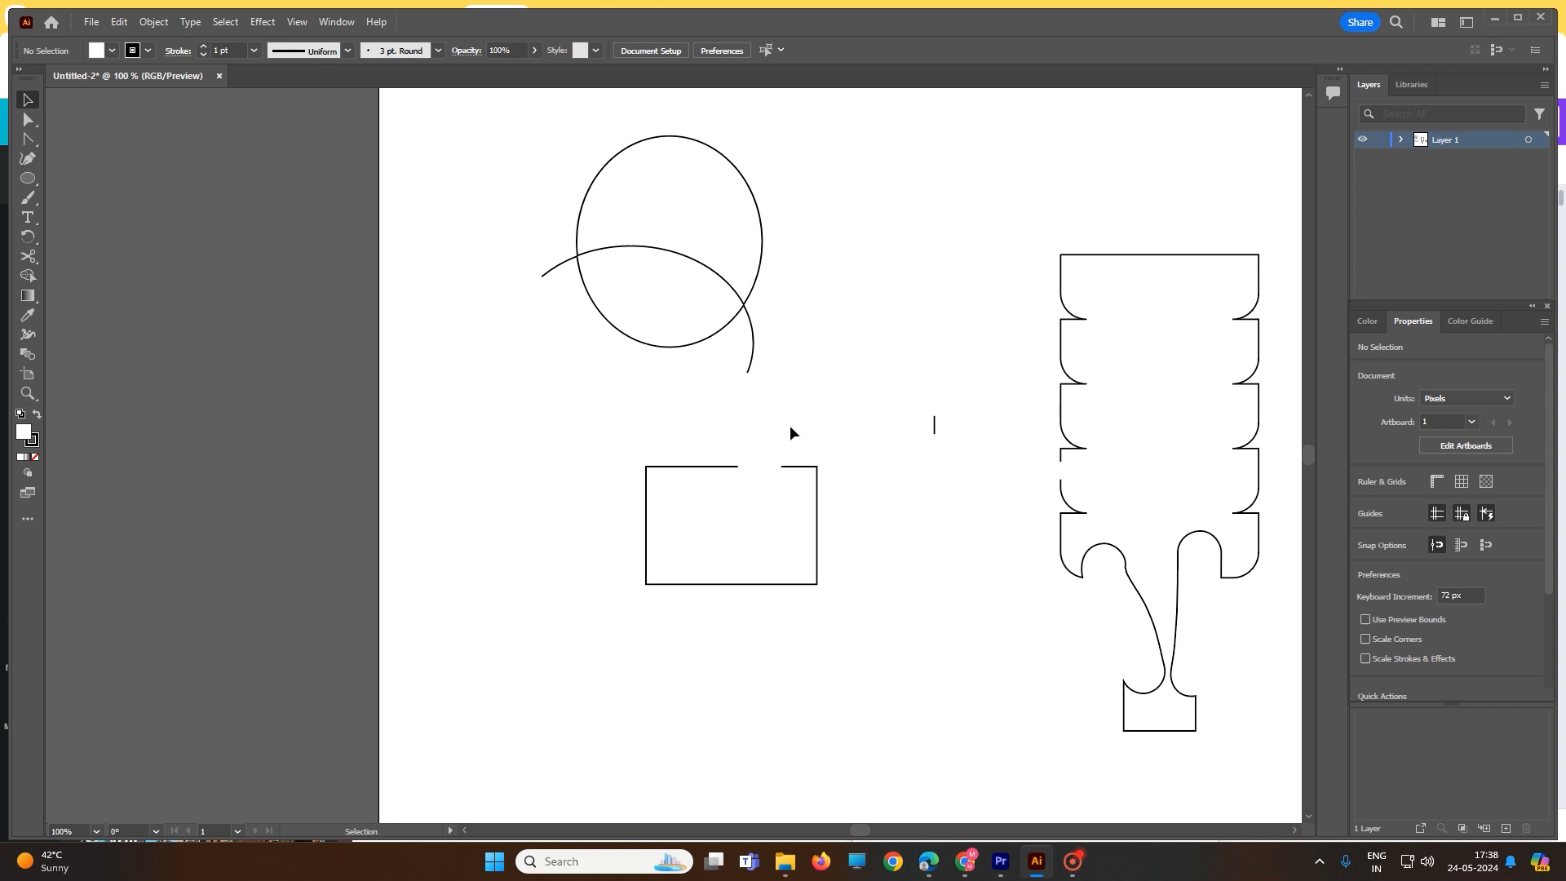
scroll(790, 425, "down", 4)
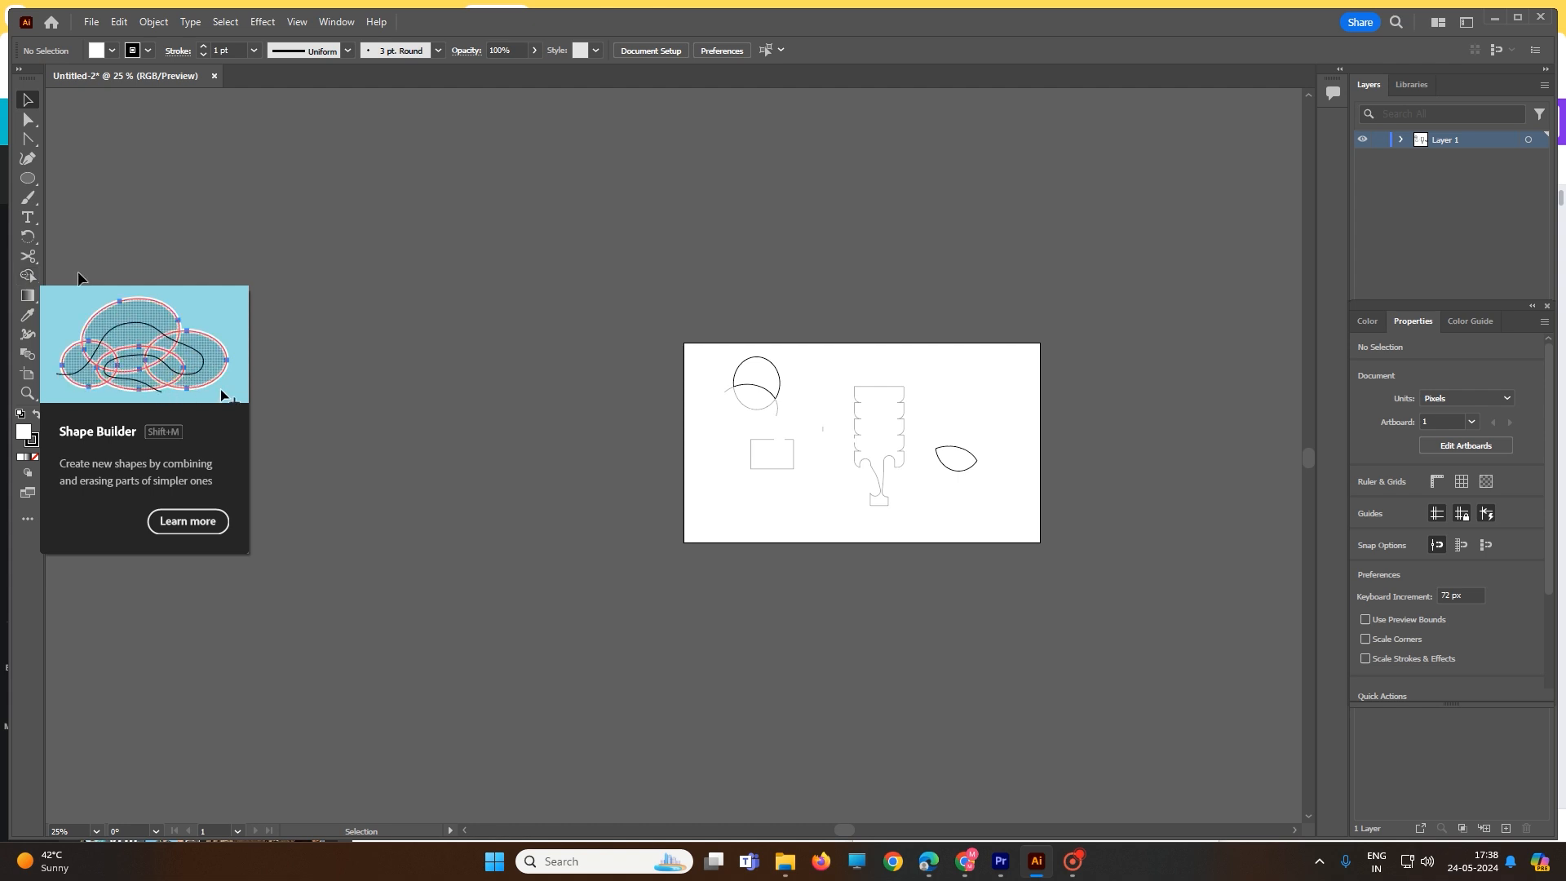
left_click(28, 178)
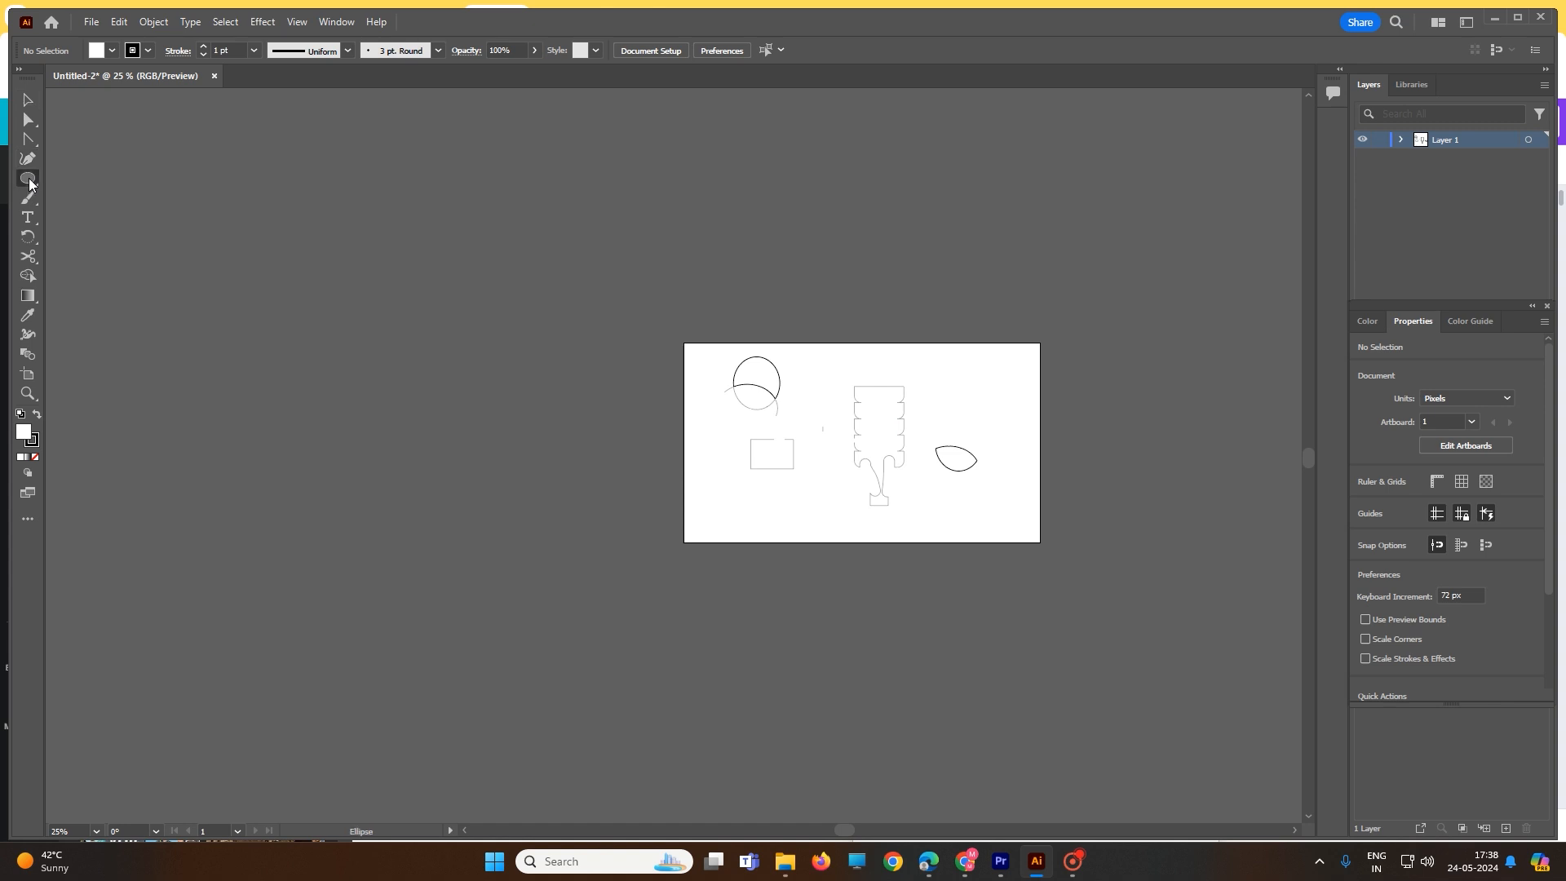
left_click_drag(968, 372, 1042, 442)
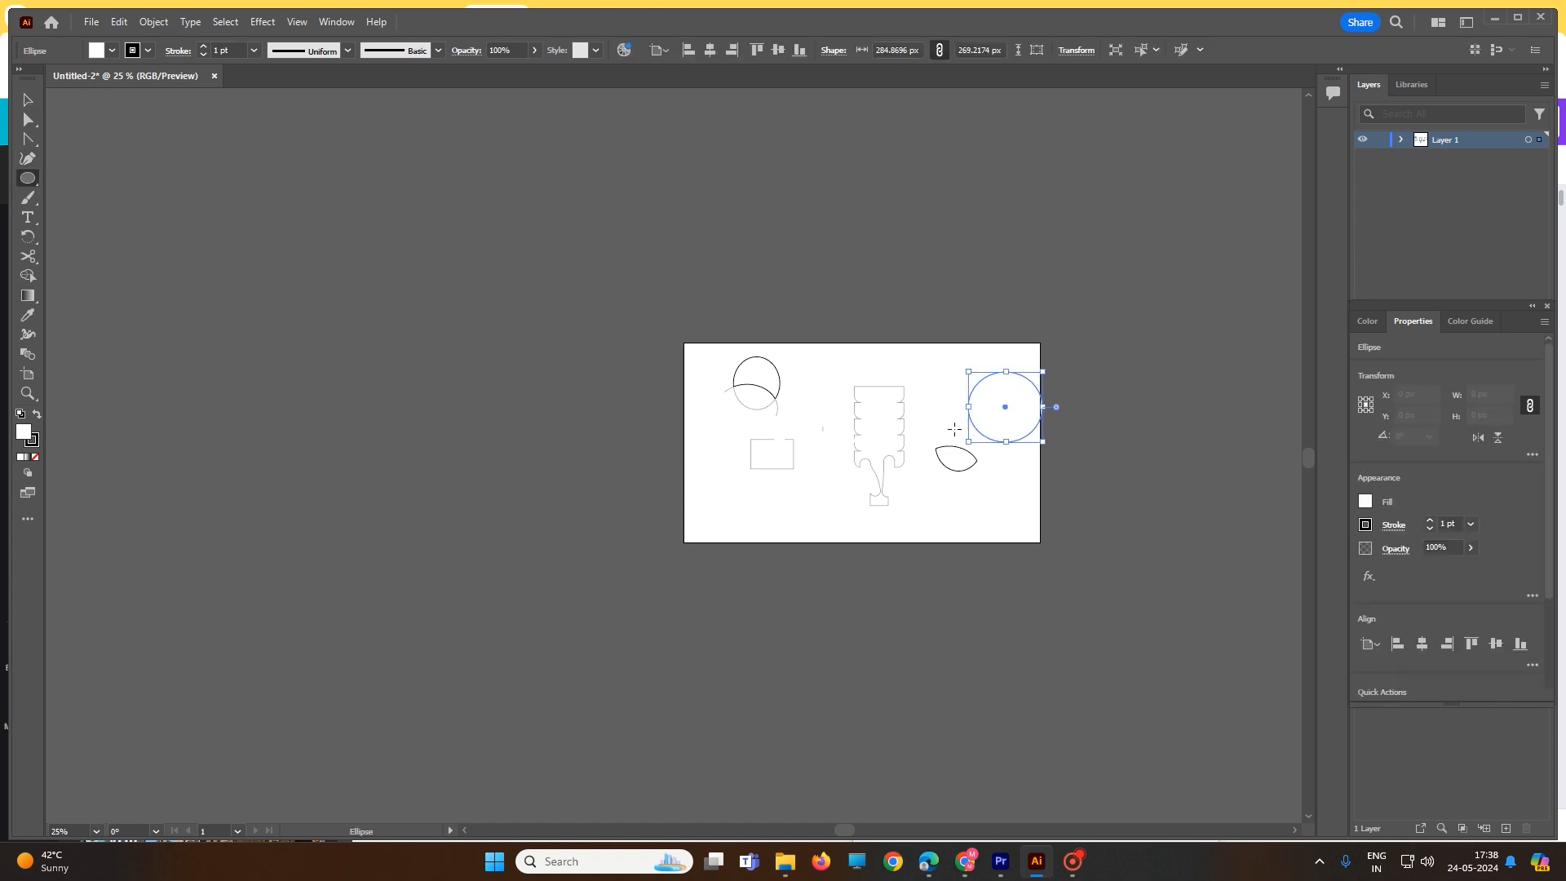
- Draw a polygon about 463 × 462 px overlapping the new ellipse, and deselect it
right_click(32, 185)
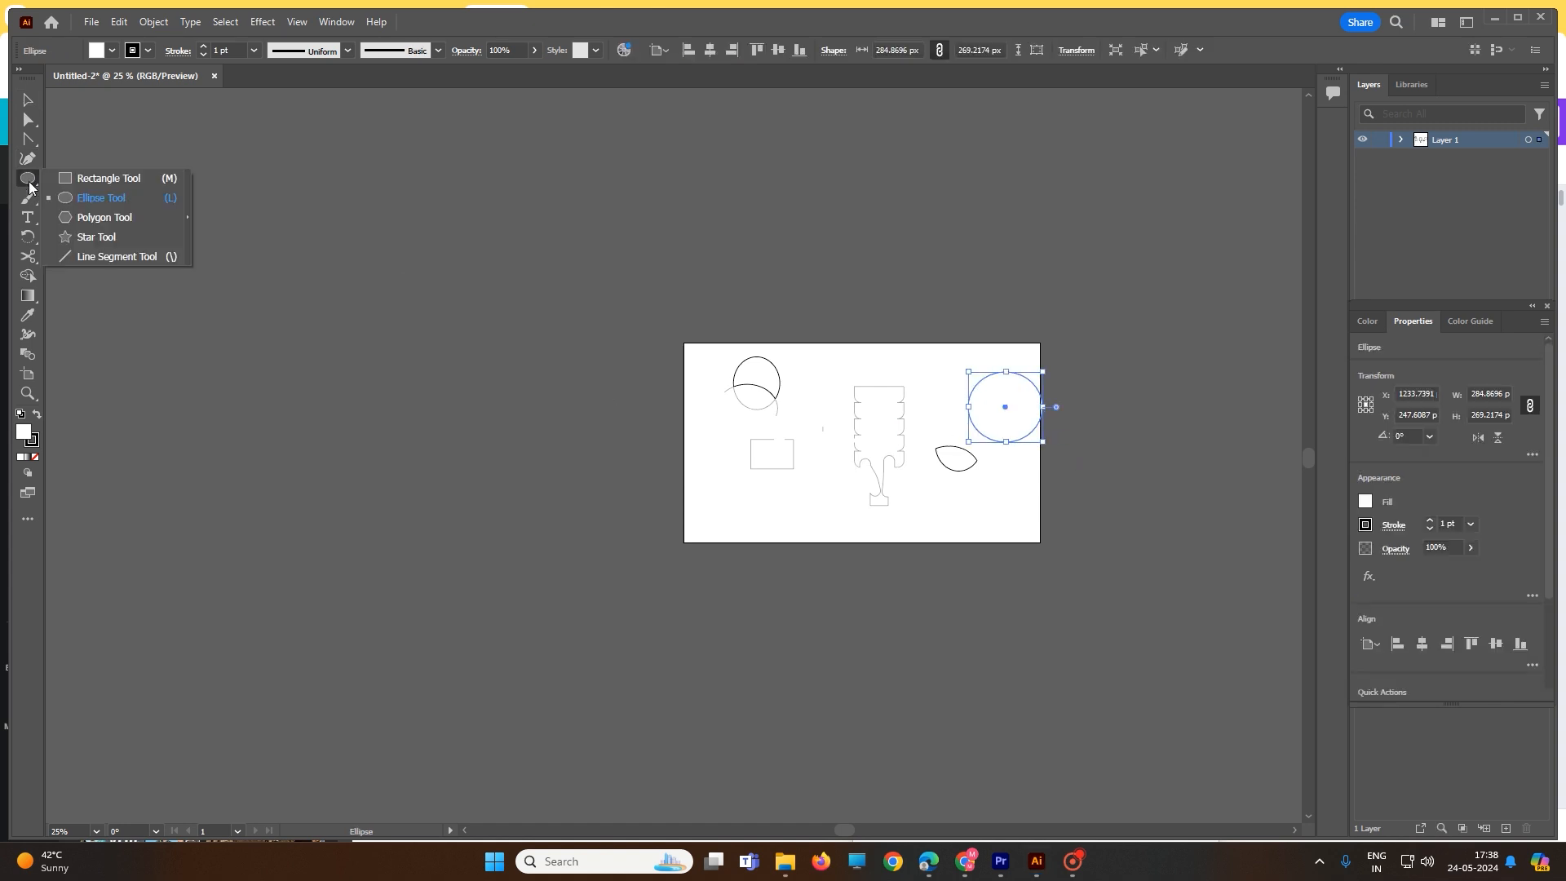
left_click(81, 218)
left_click_drag(980, 424, 1048, 458)
key("v")
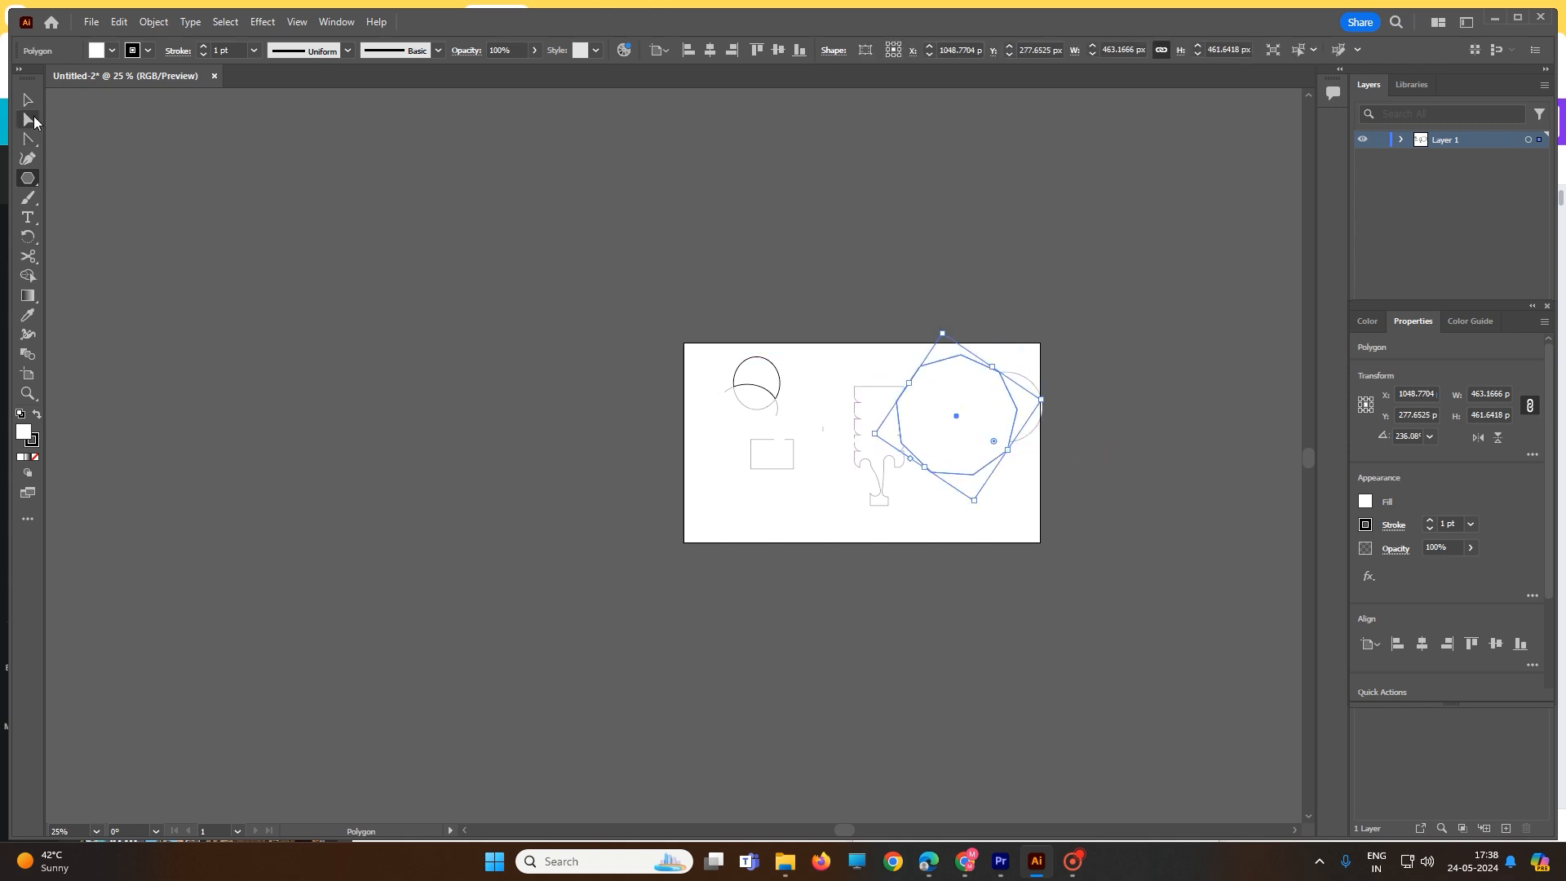
left_click(984, 345)
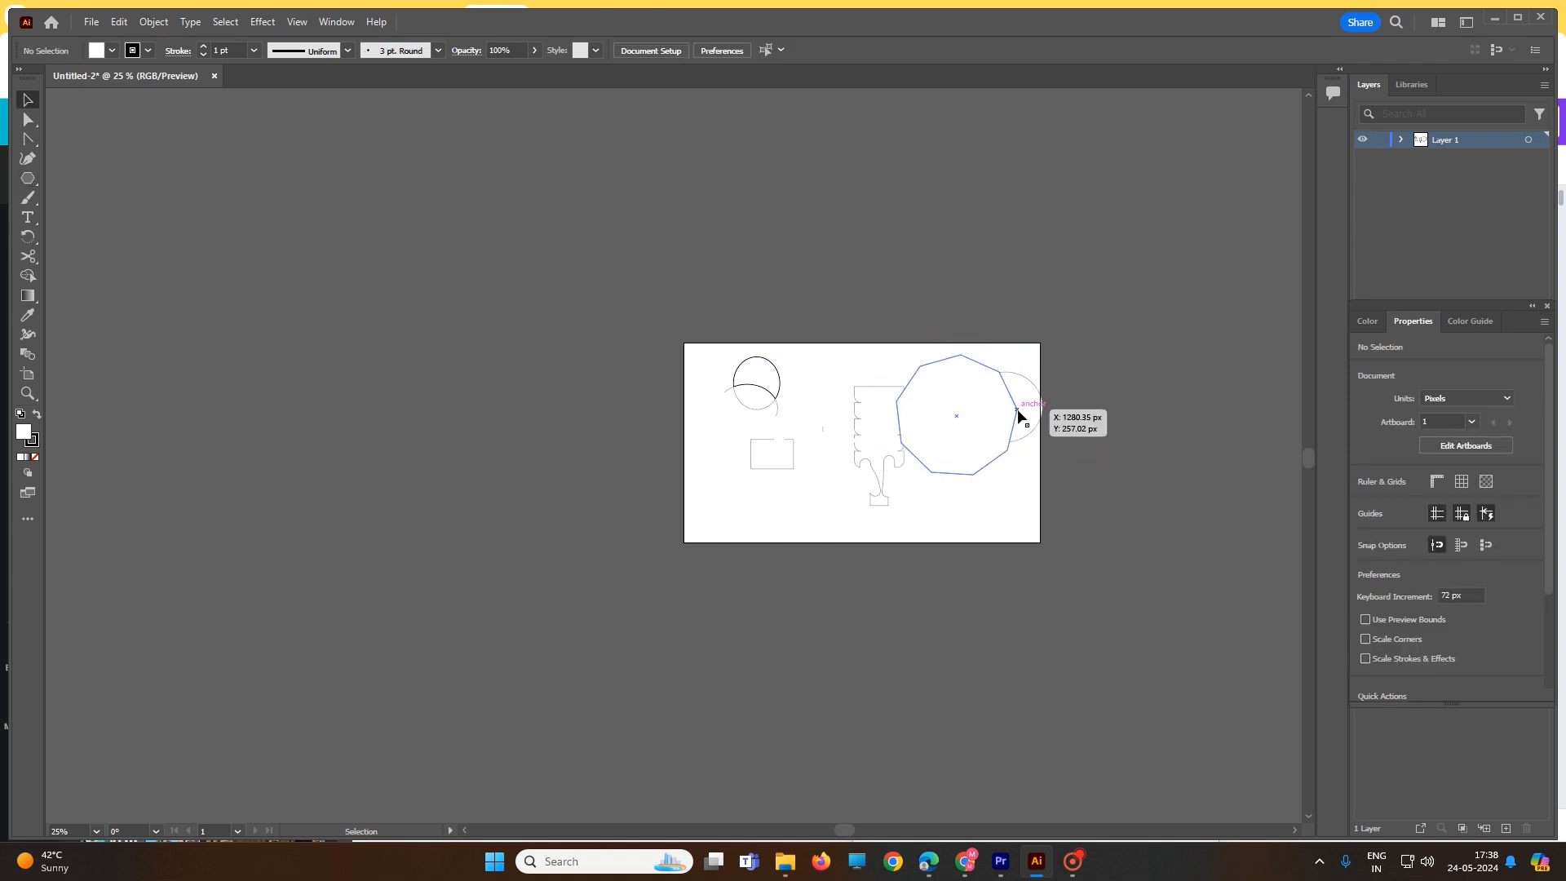
- Select the polygon, the new ellipse and the neighbouring shapes, and extract the polygon-ellipse overlap with the Shape Builder tool
left_click_drag(899, 341, 1078, 483)
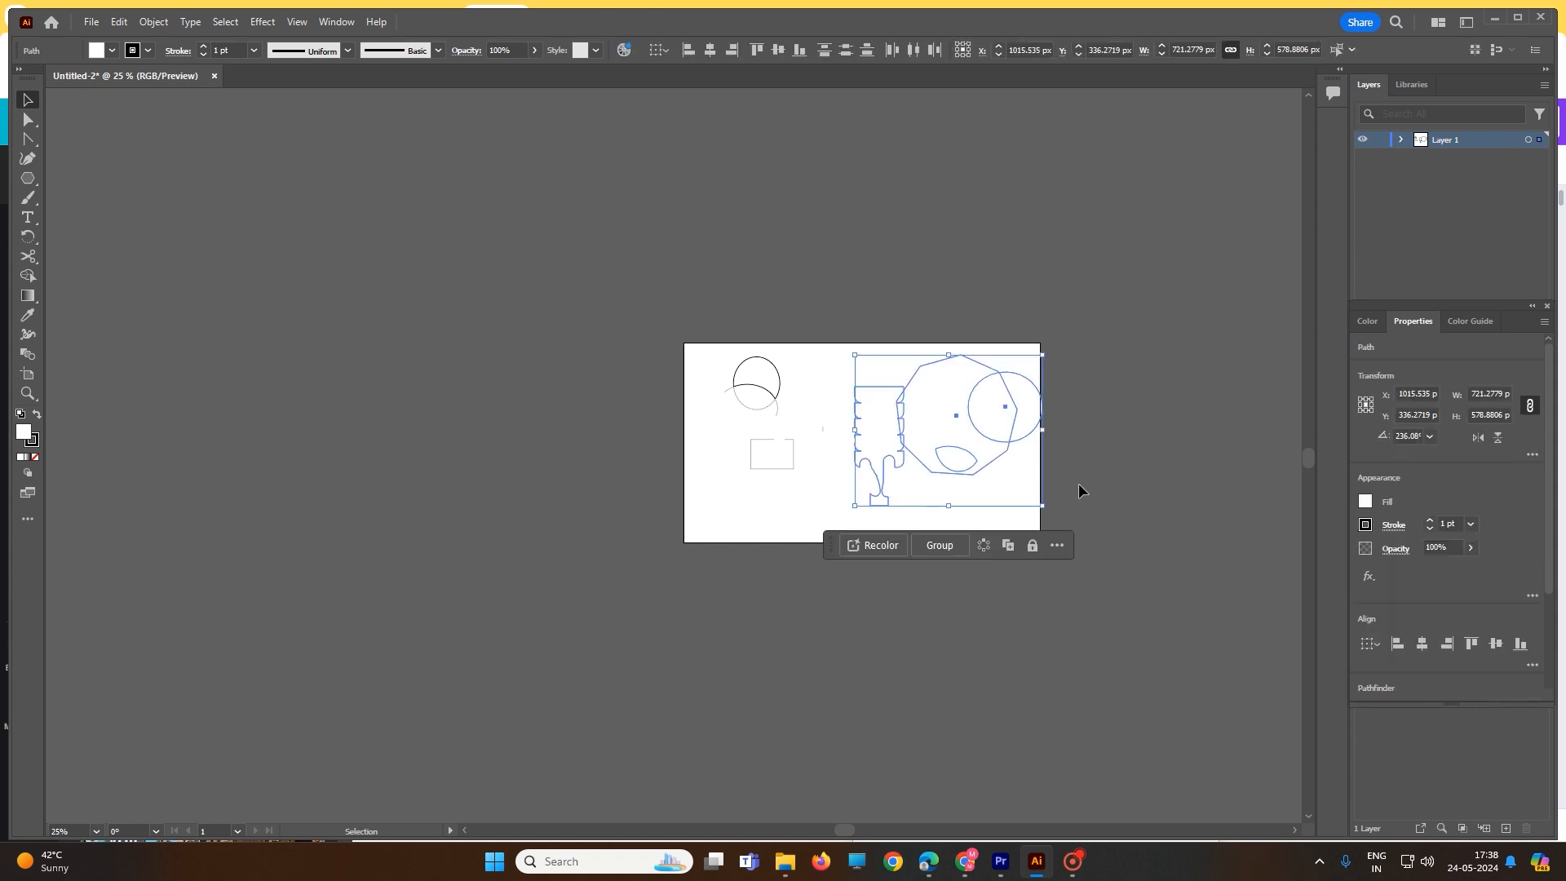
left_click(28, 276)
scroll(1020, 441, "up", 1)
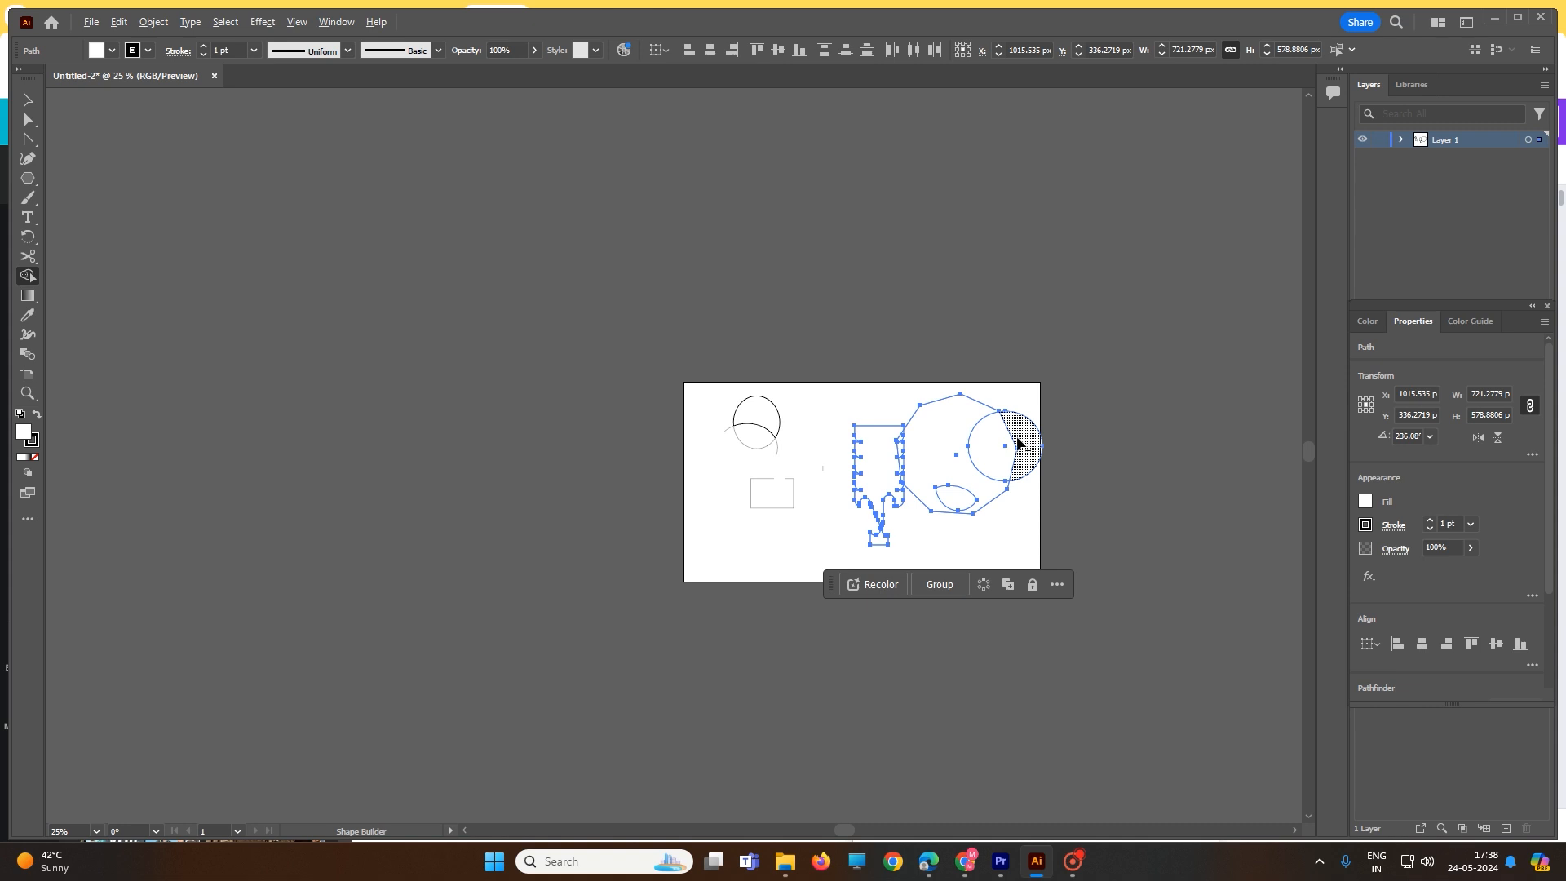
left_click(988, 447)
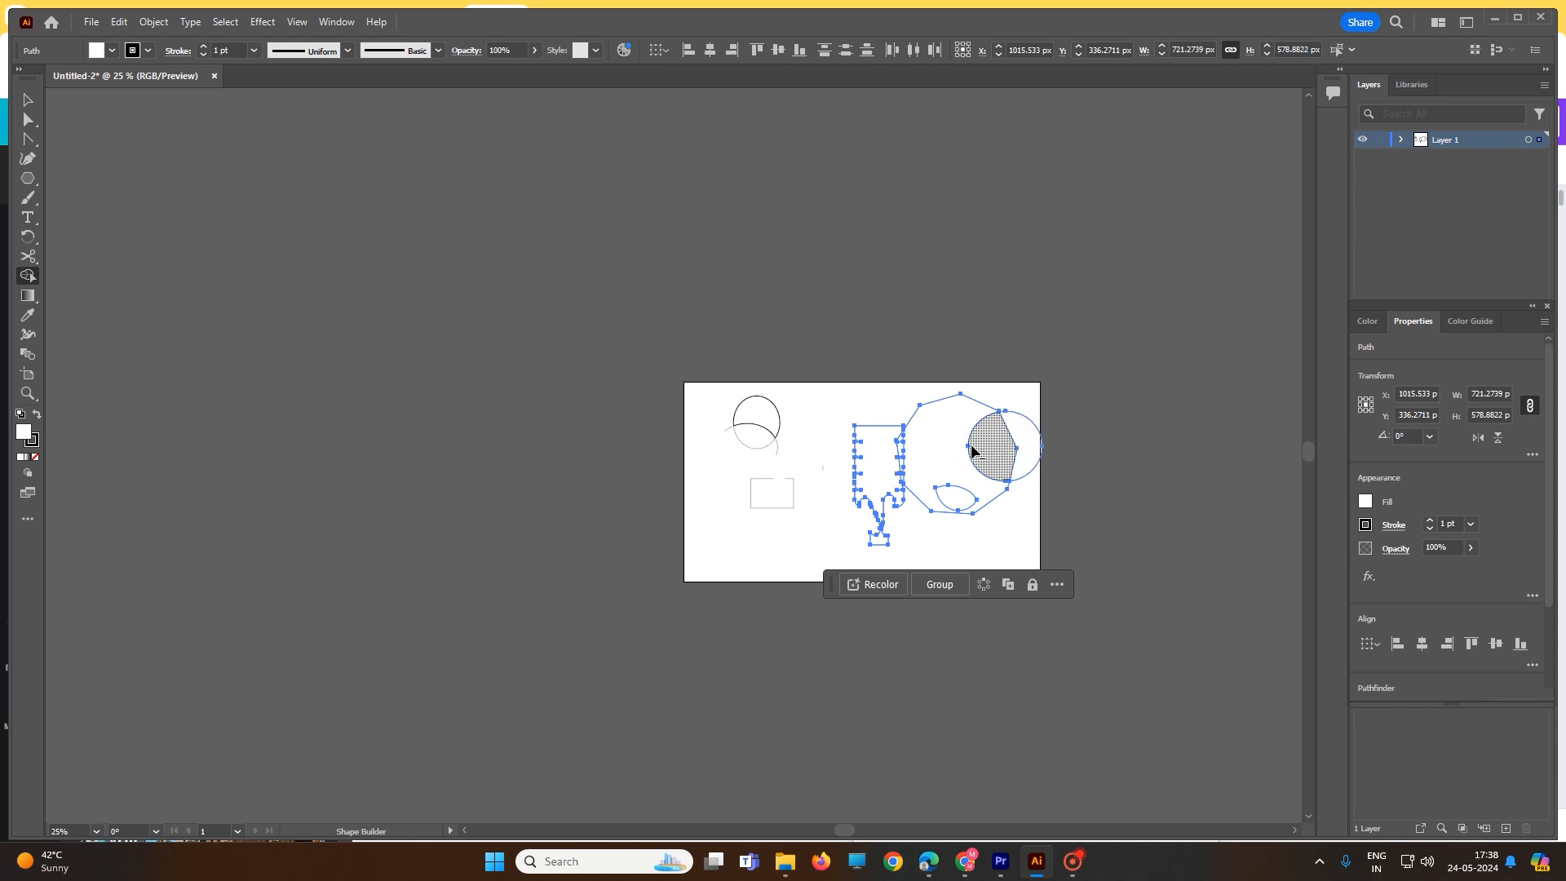
- Try combining the overlap with the polygon, undo it, and merge the ellipse's outer part with the overlap using Shape Builder
left_click_drag(972, 450, 938, 446)
key("ctrl+z")
key("ctrl+z")
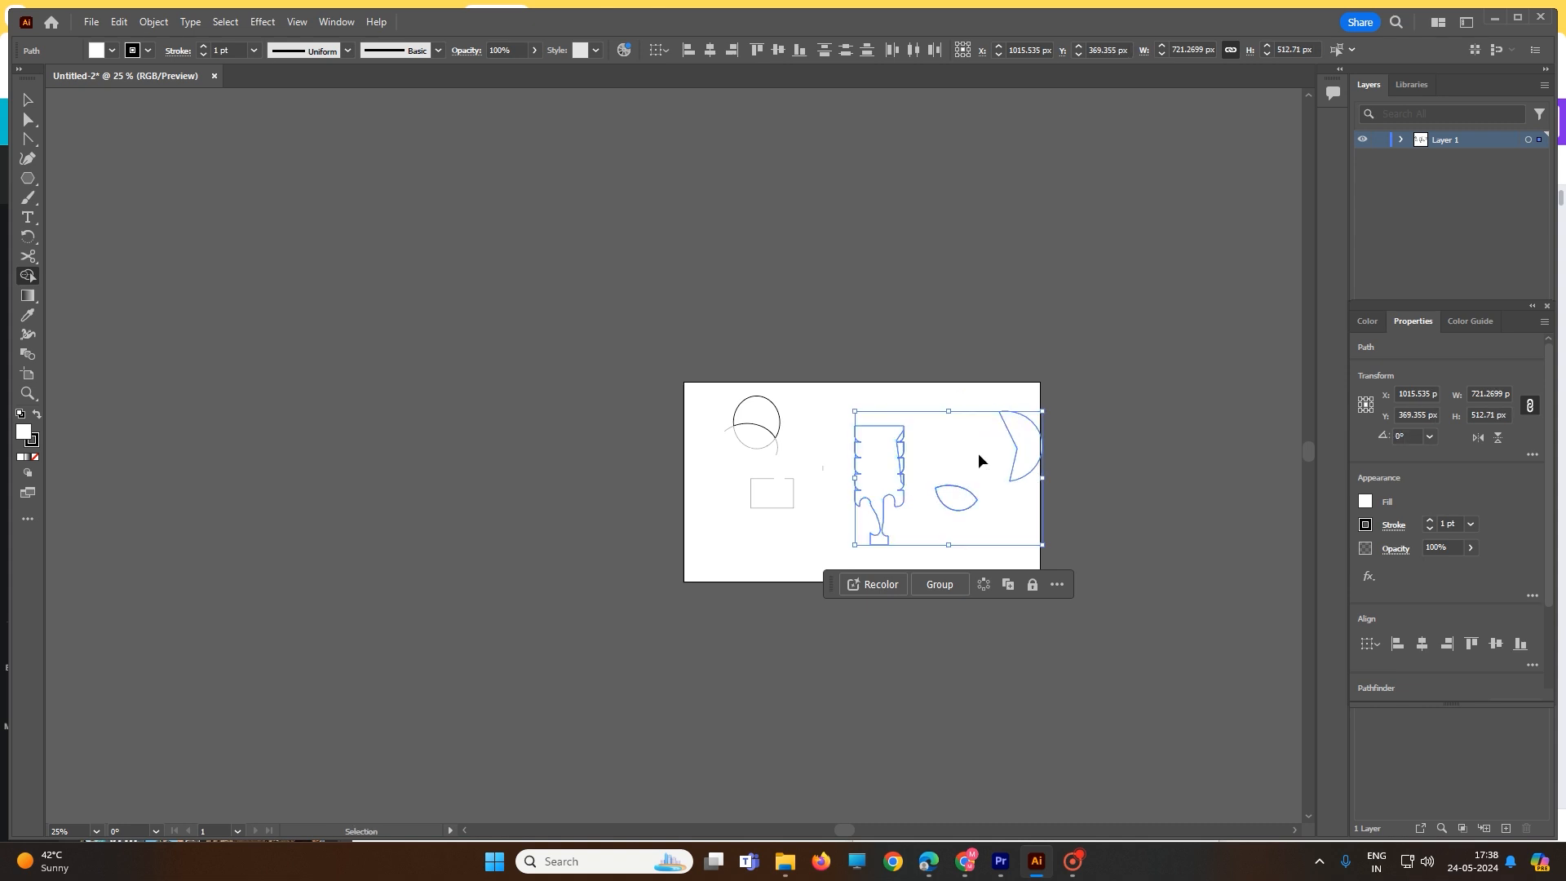
left_click_drag(1028, 456, 967, 447)
key("ctrl+z")
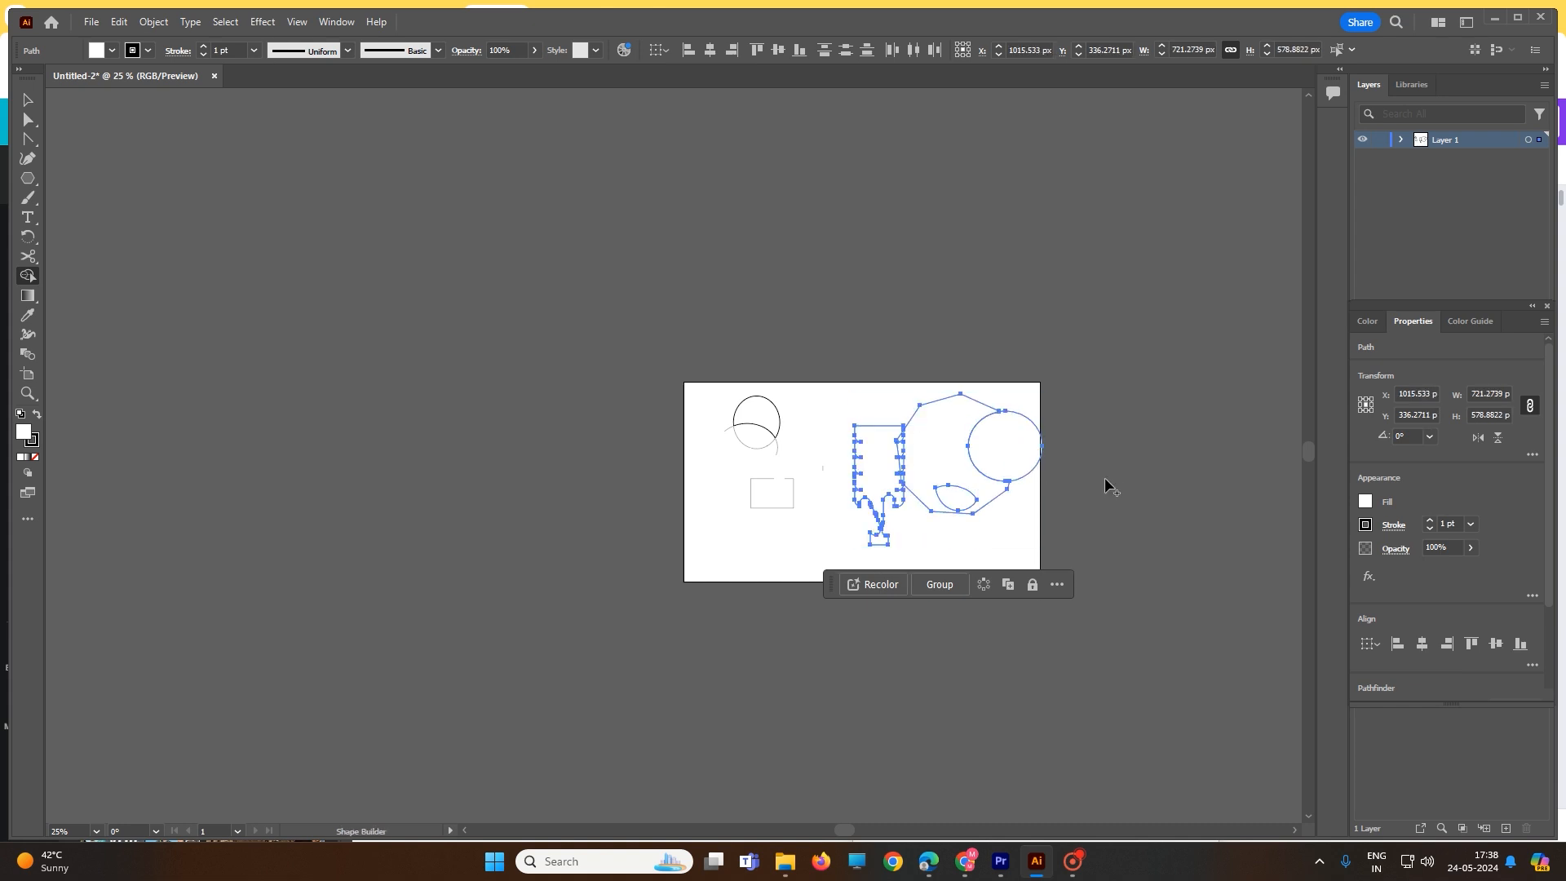
- Deselect the shapes and move the scalloped outline to the artboard's lower-left edge, at about X 190 px, Y 791 px
left_click(35, 102)
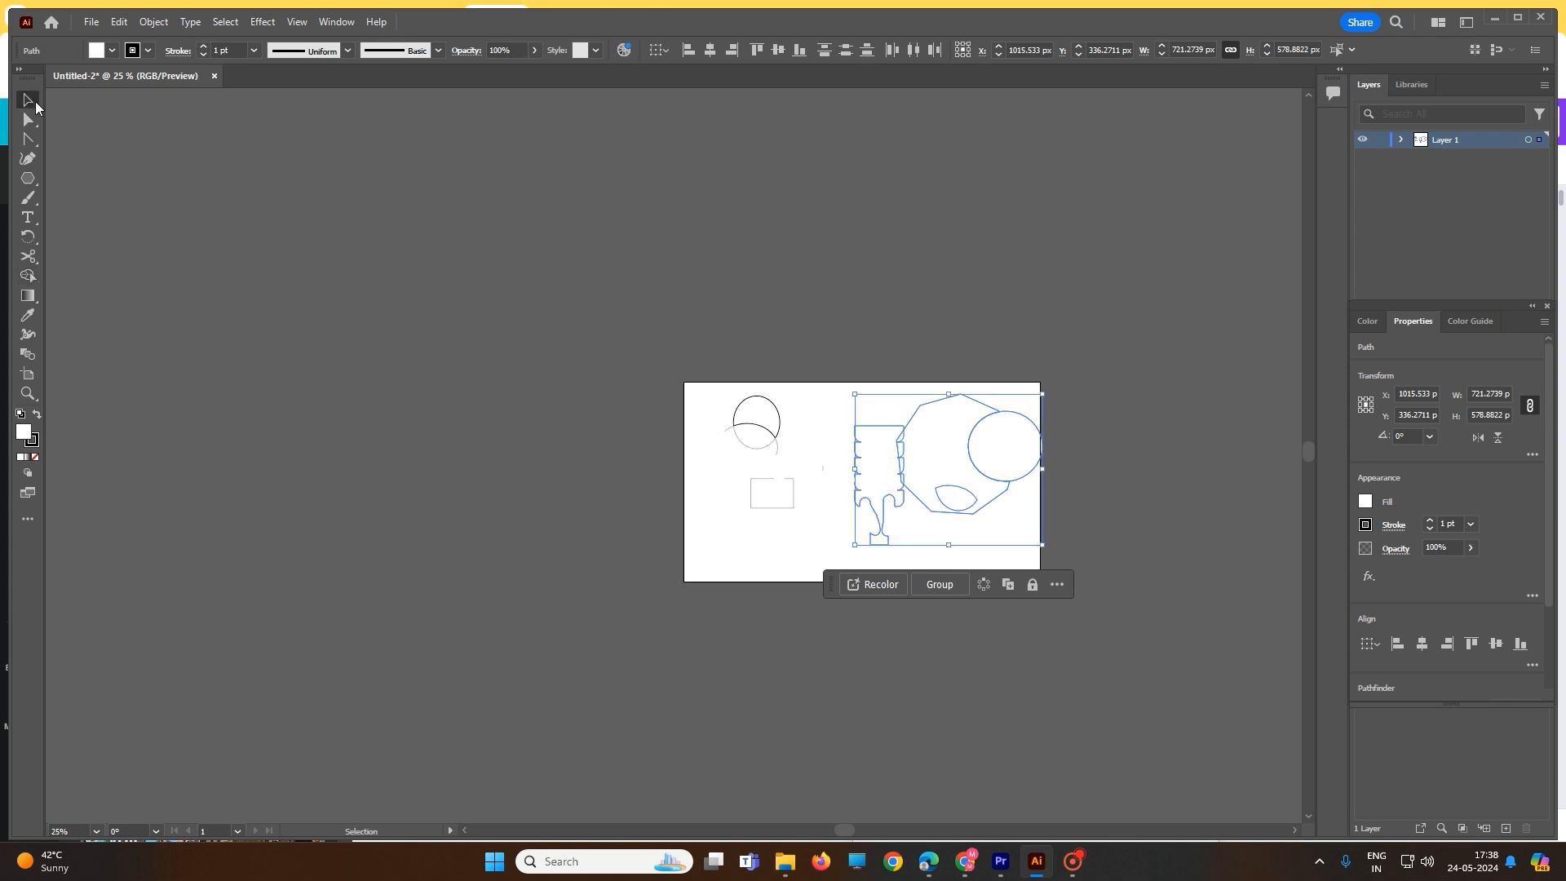
left_click(614, 400)
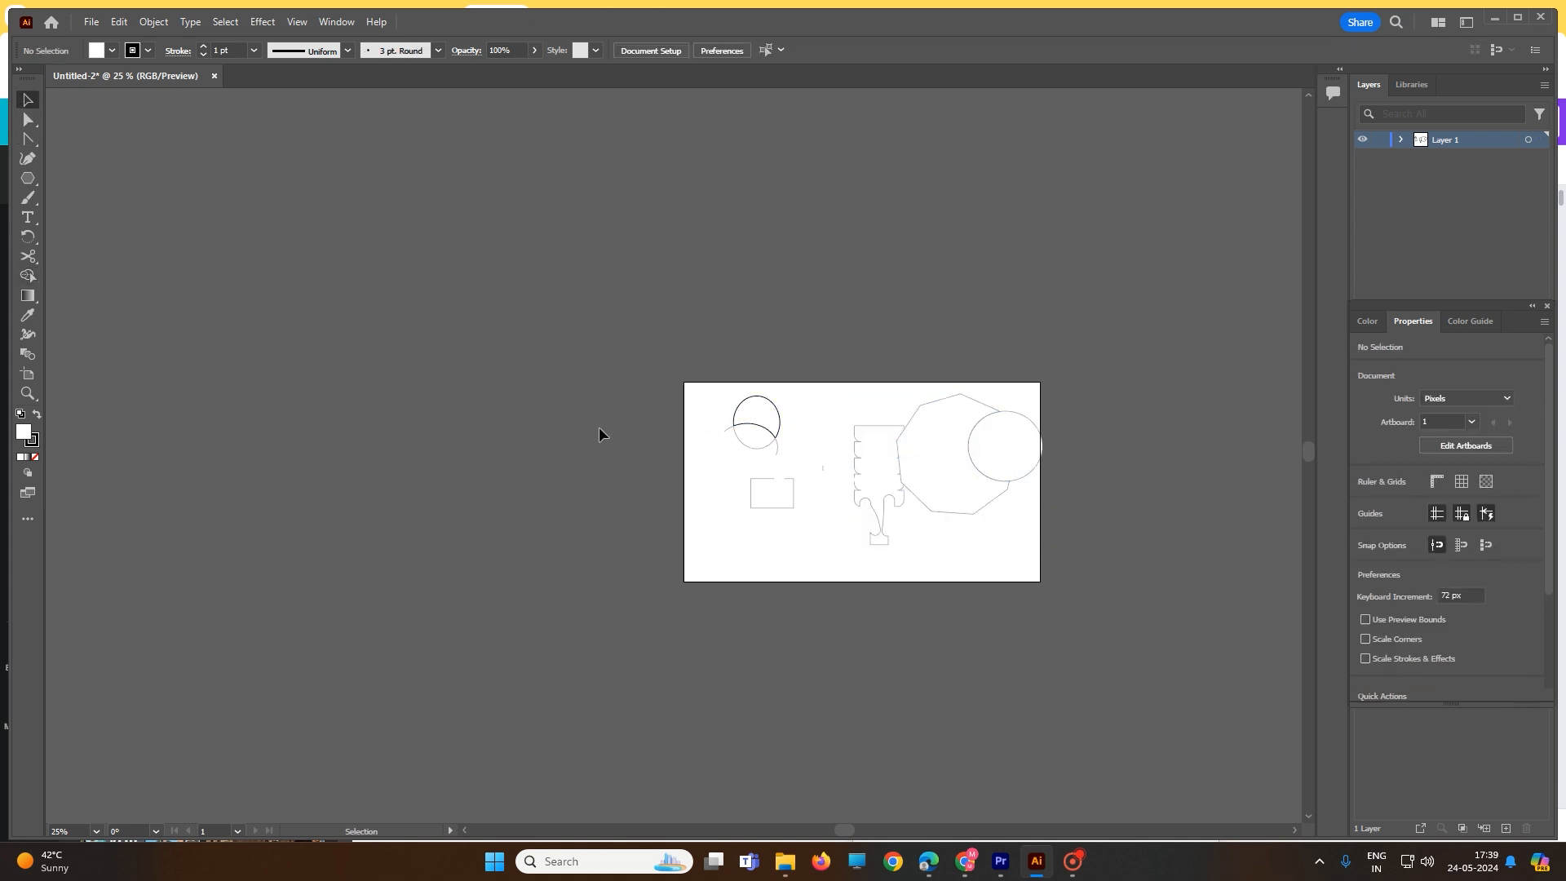
left_click_drag(853, 475, 712, 584)
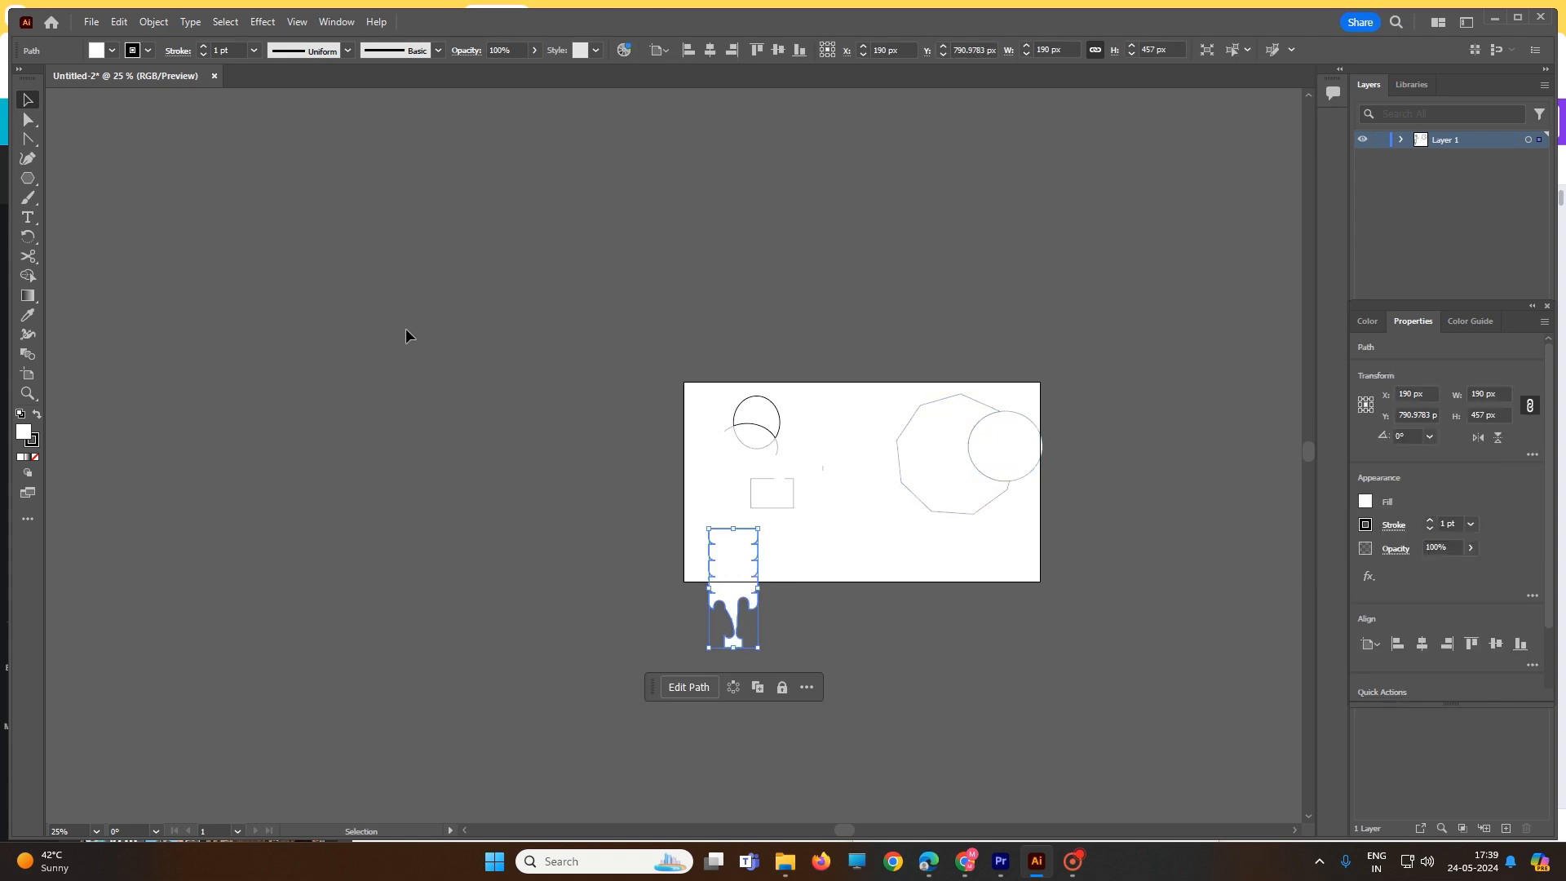
- Select the polygon, ellipse and leaf shape, and merge all three into one shape with the Shape Builder tool
left_click_drag(859, 323, 1013, 521)
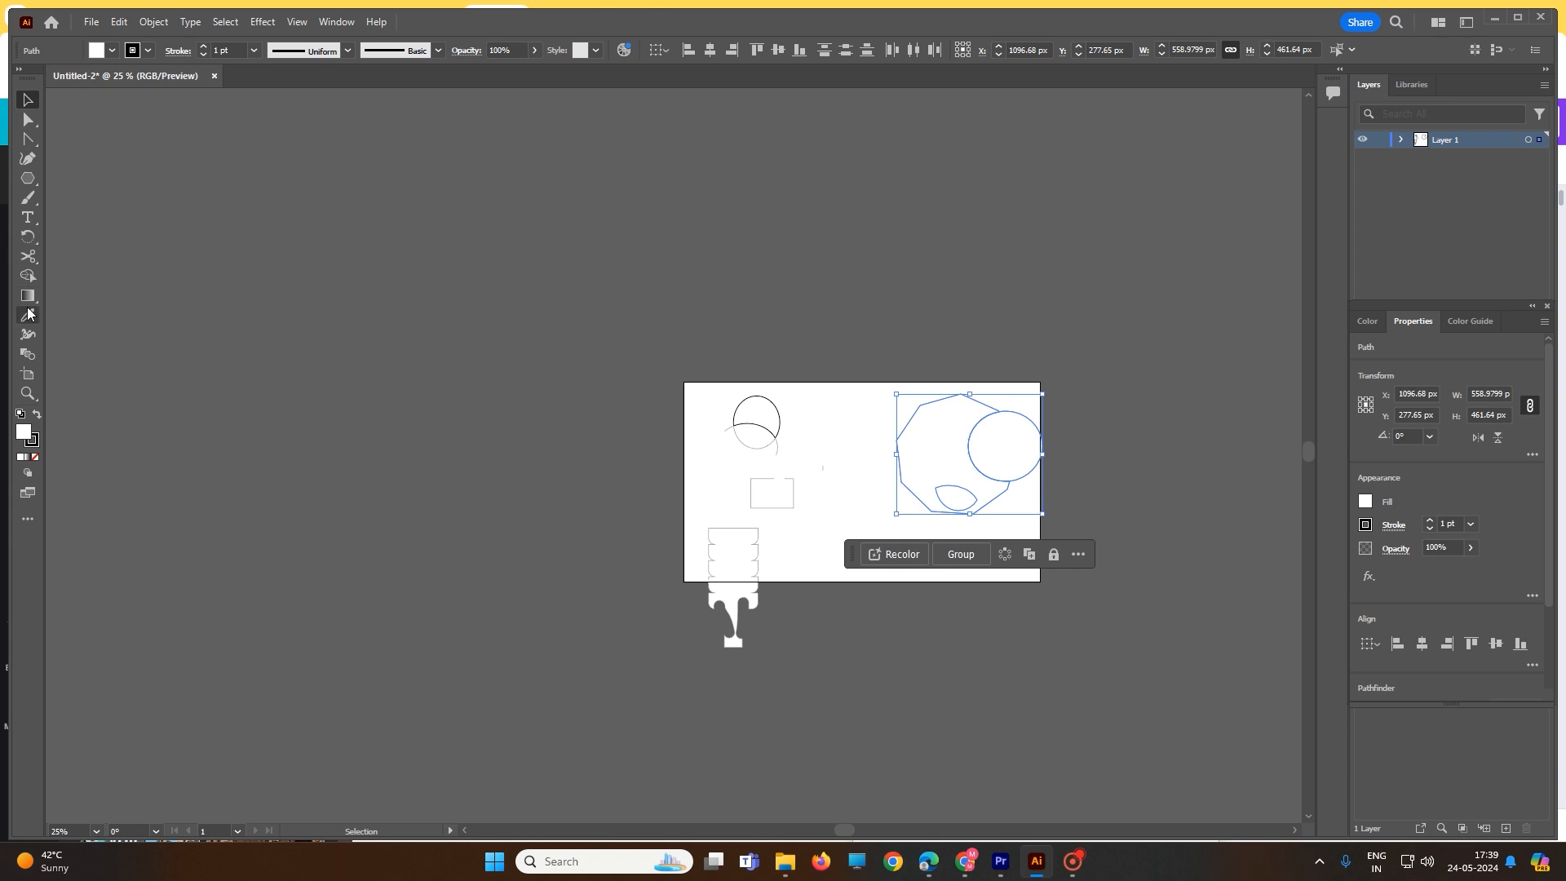
left_click(33, 274)
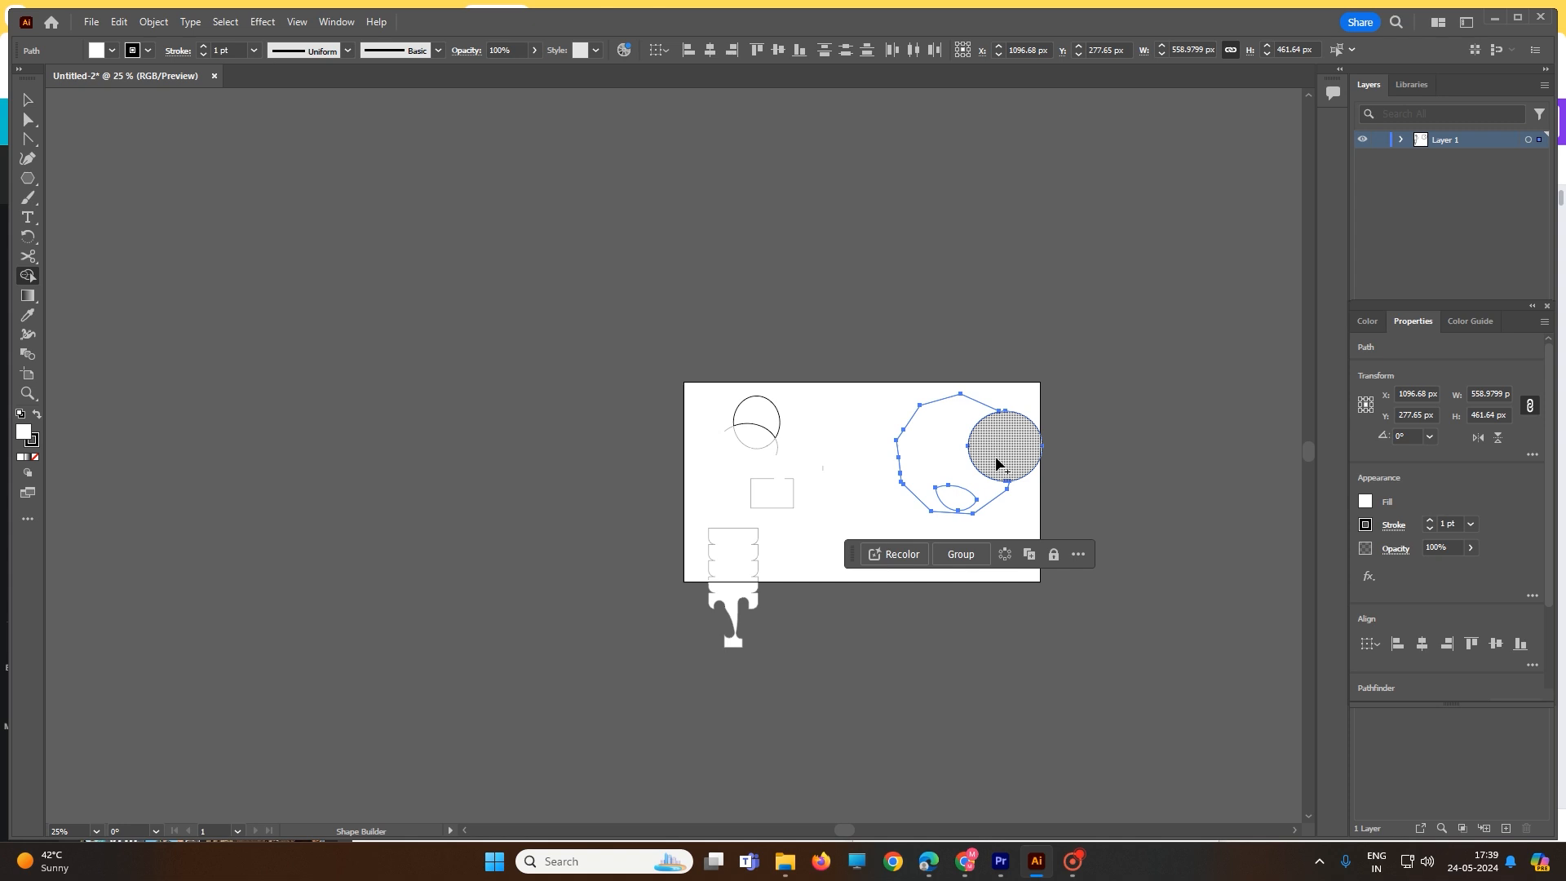
mouse_move(997, 464)
left_mouse_down()
mouse_move(956, 463)
mouse_move(996, 465)
left_mouse_up()
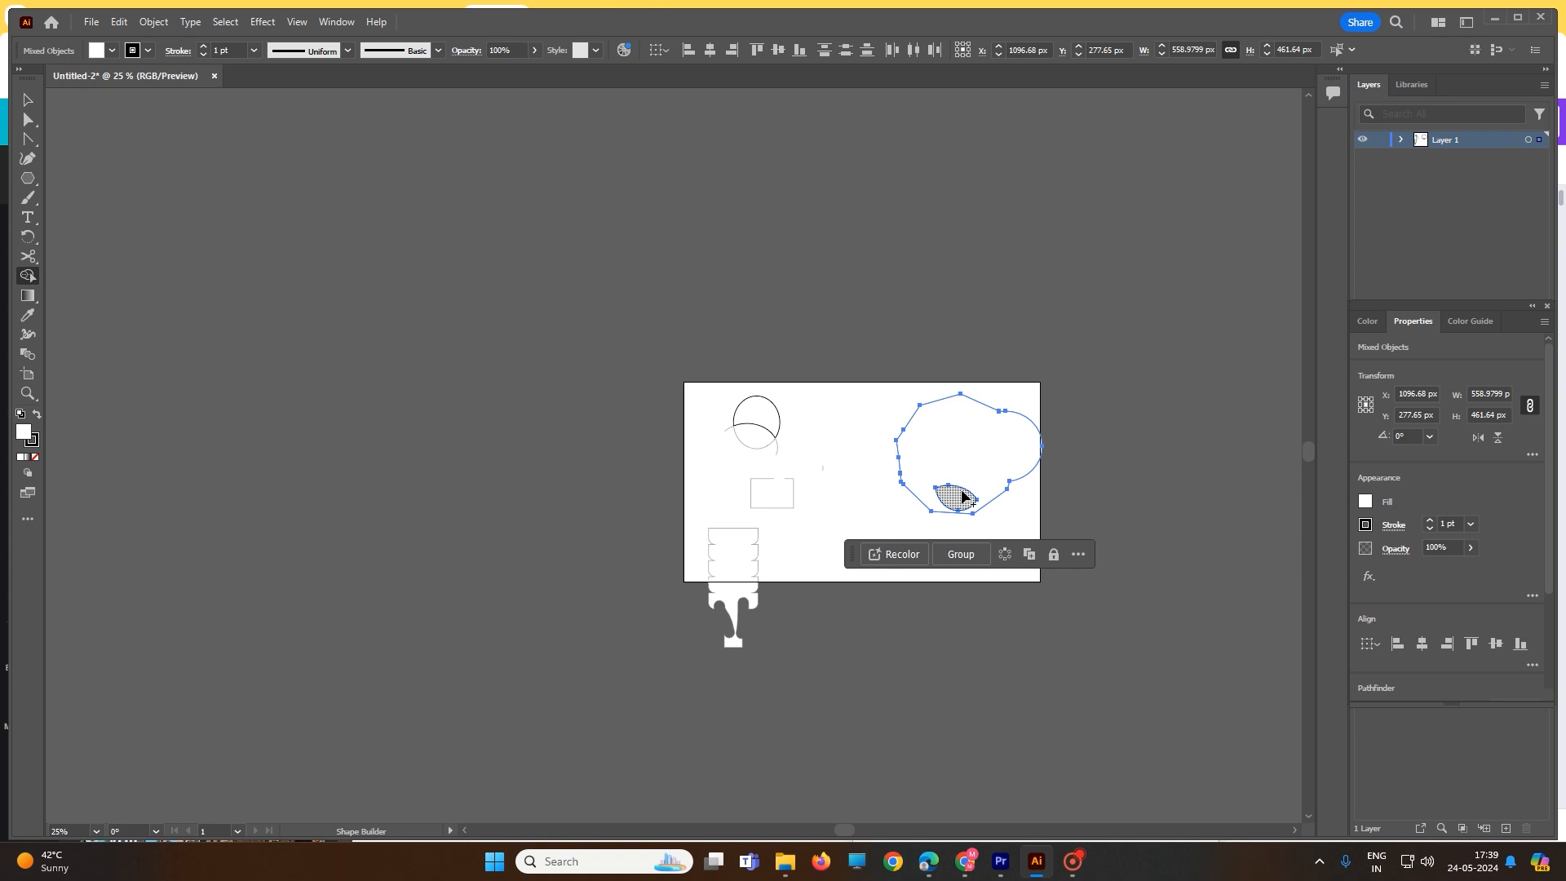
left_click_drag(926, 464, 967, 508)
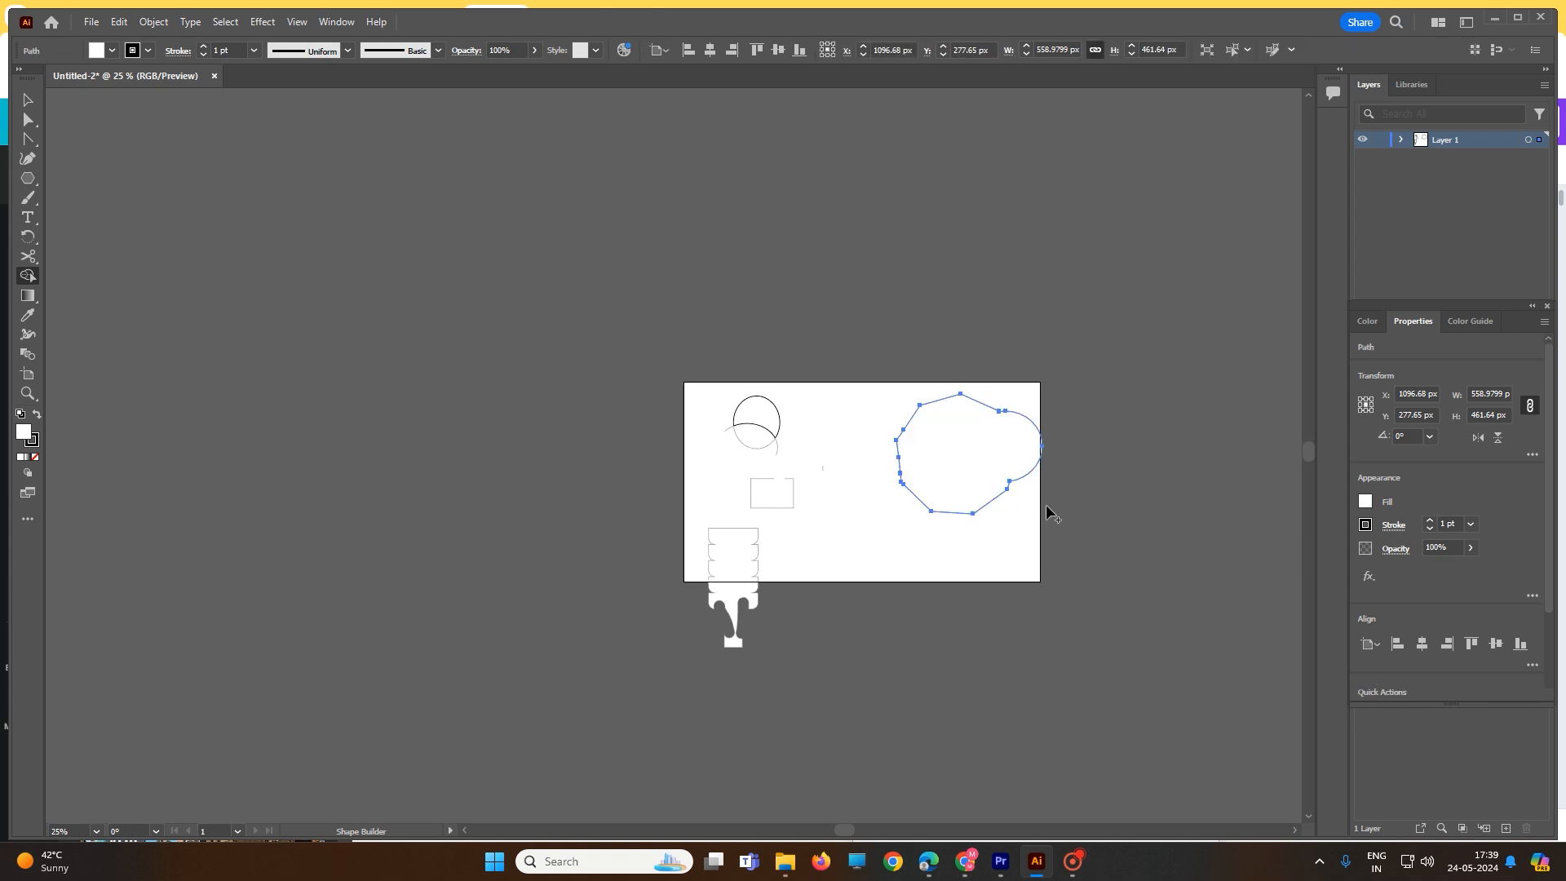
- Move the merged polygon shape fully inside the artboard, to about X 993 px, Y 341 px, and deselect it
left_click(27, 99)
left_click(1074, 505)
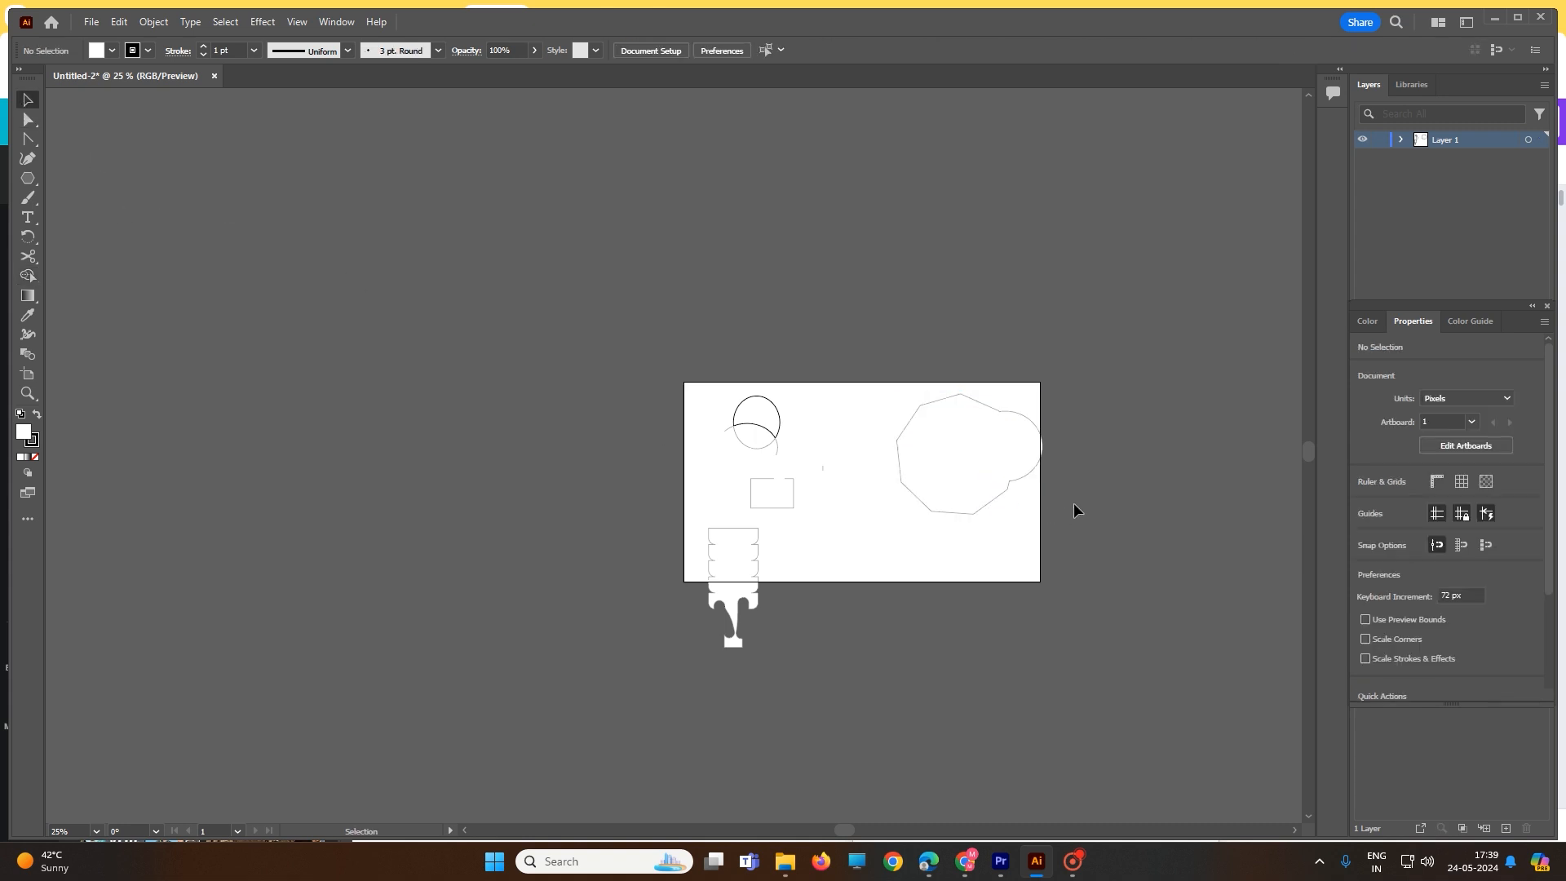
left_click_drag(865, 349, 1112, 576)
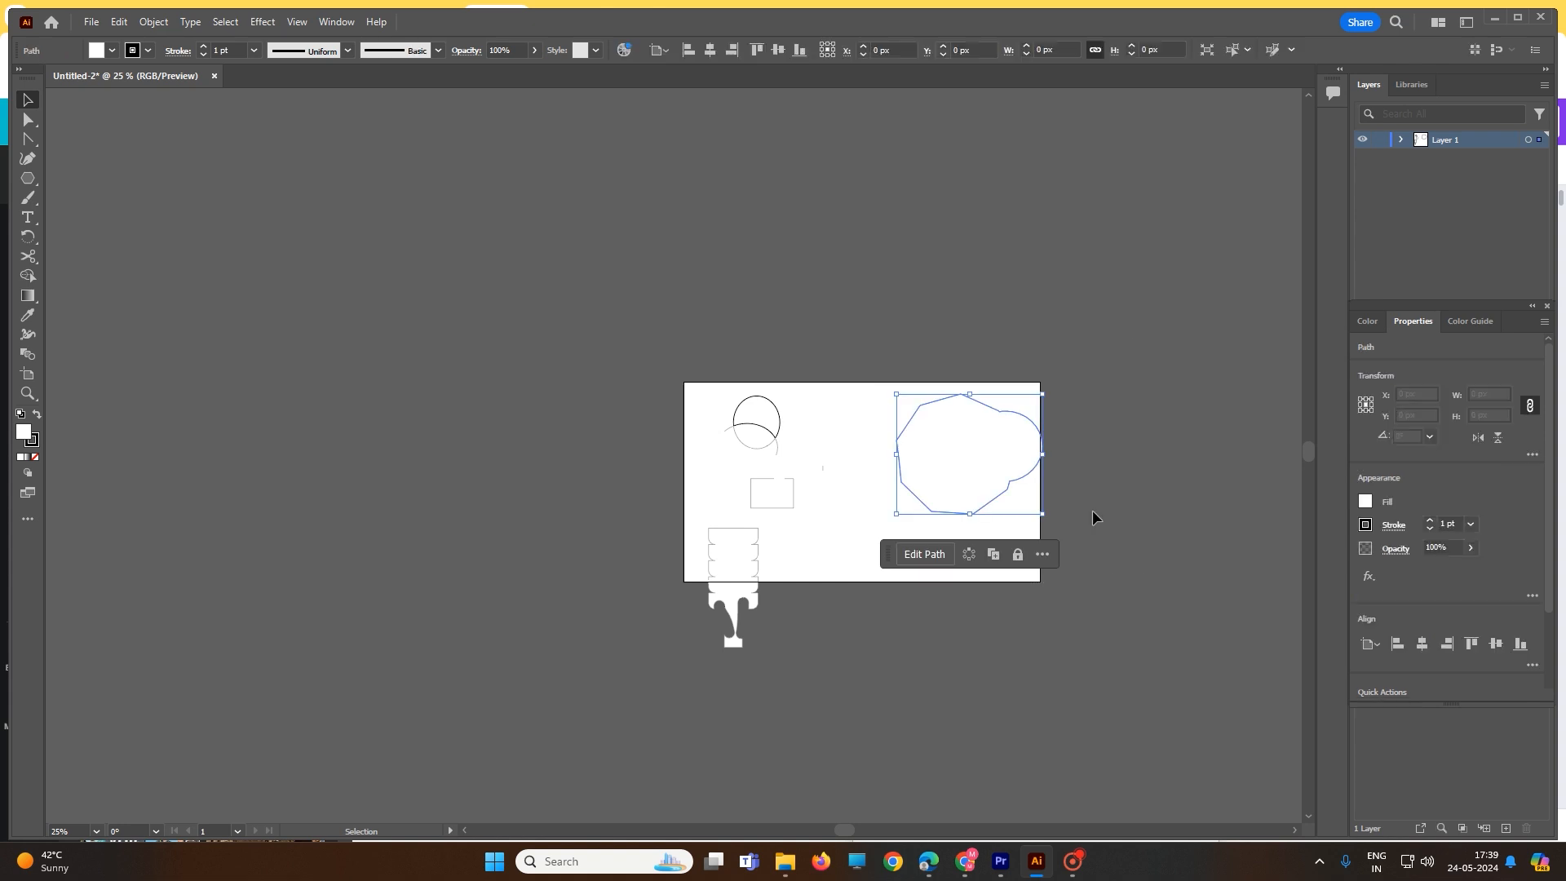
left_click_drag(983, 449, 956, 470)
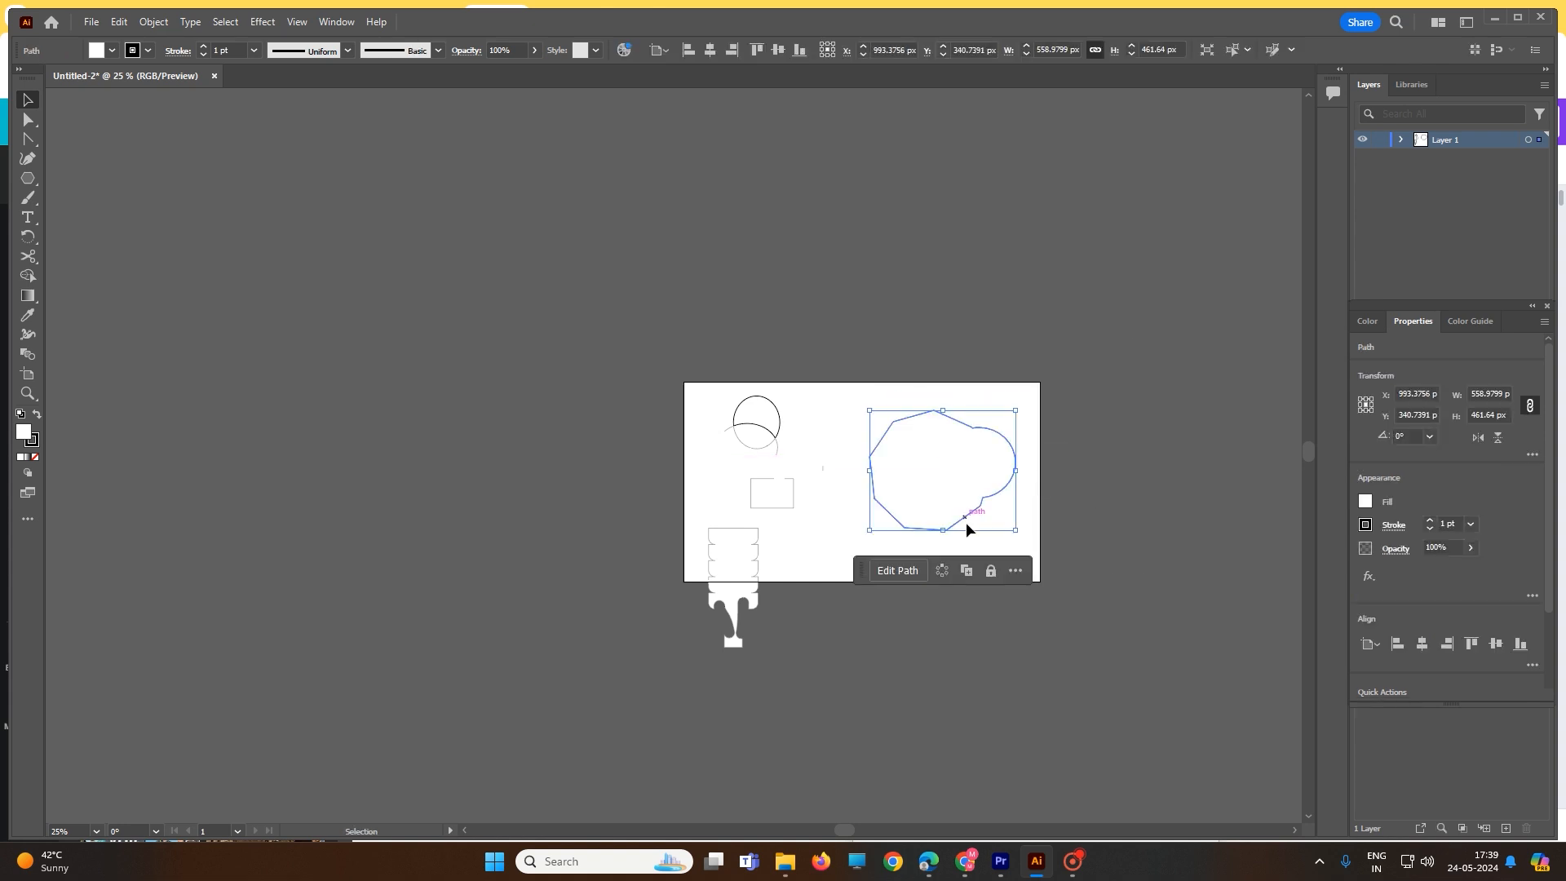
left_click(1050, 526)
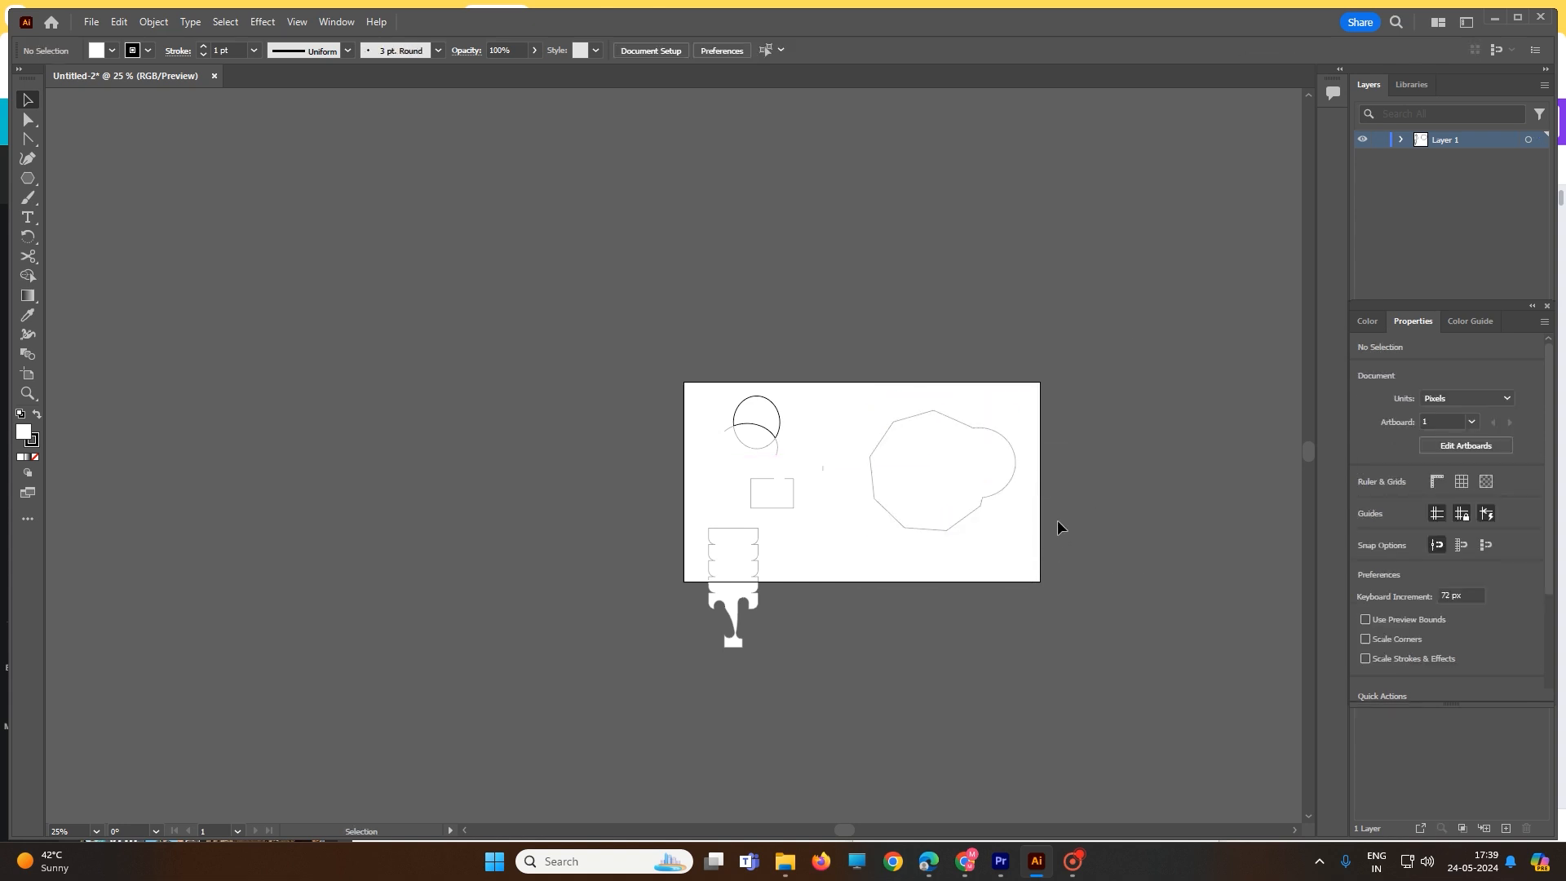